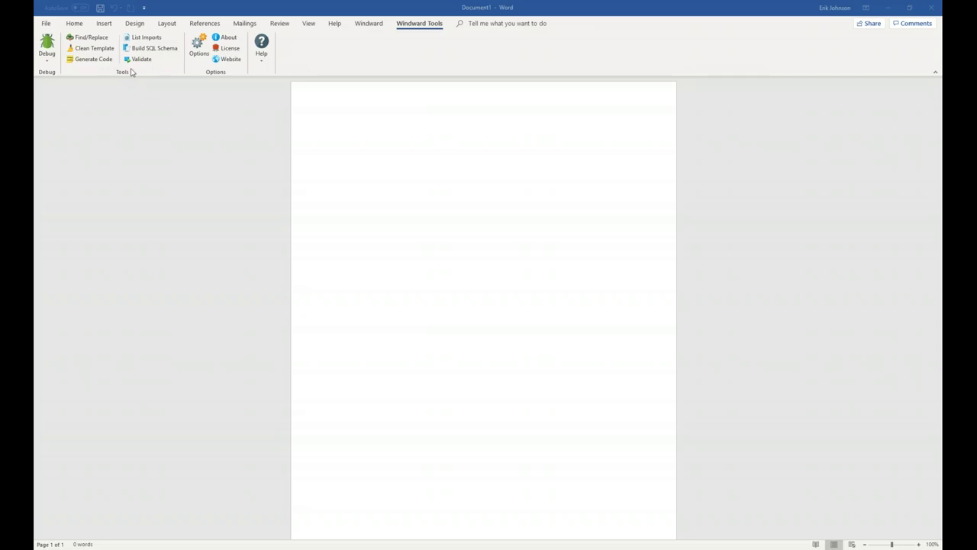
Step: Activate the blank Word document and launch the Windward Find/Replace dialog
click(159, 75)
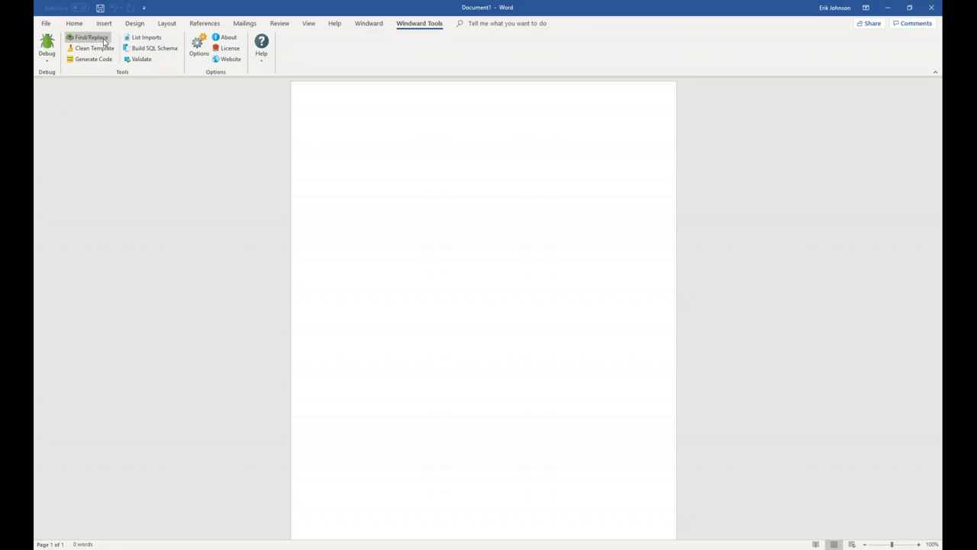
click(104, 42)
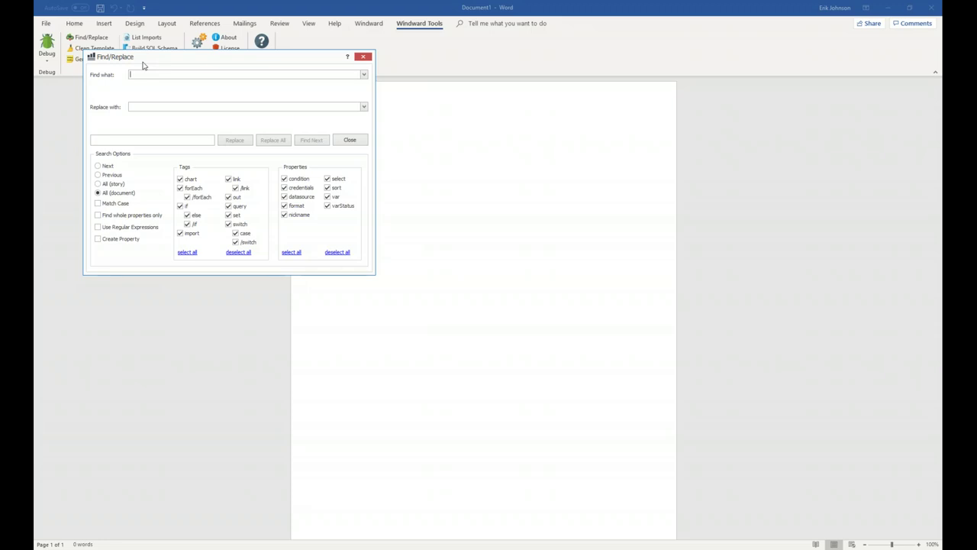
Step: Move the Find/Replace dialog aside, focus Find what, and clear all tag types
drag(183, 61, 312, 127)
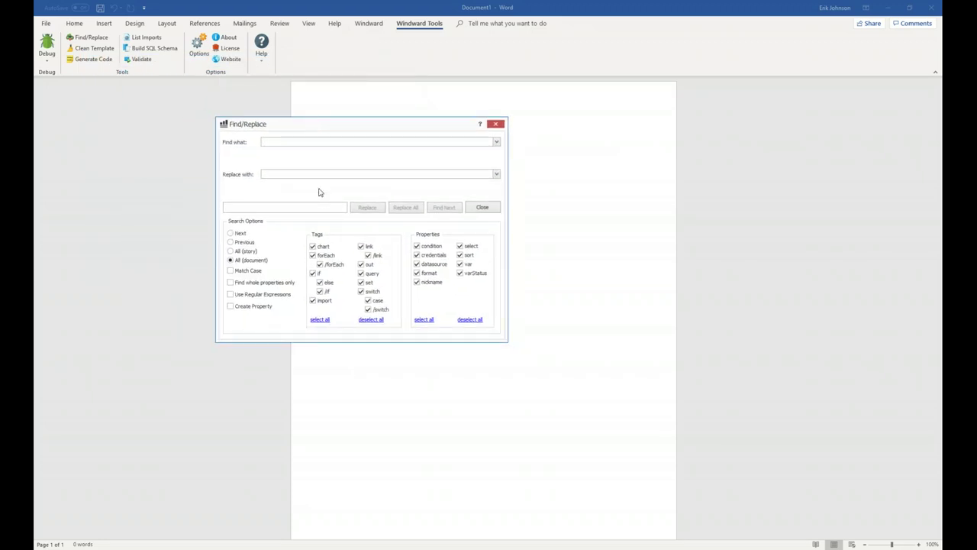
click(302, 140)
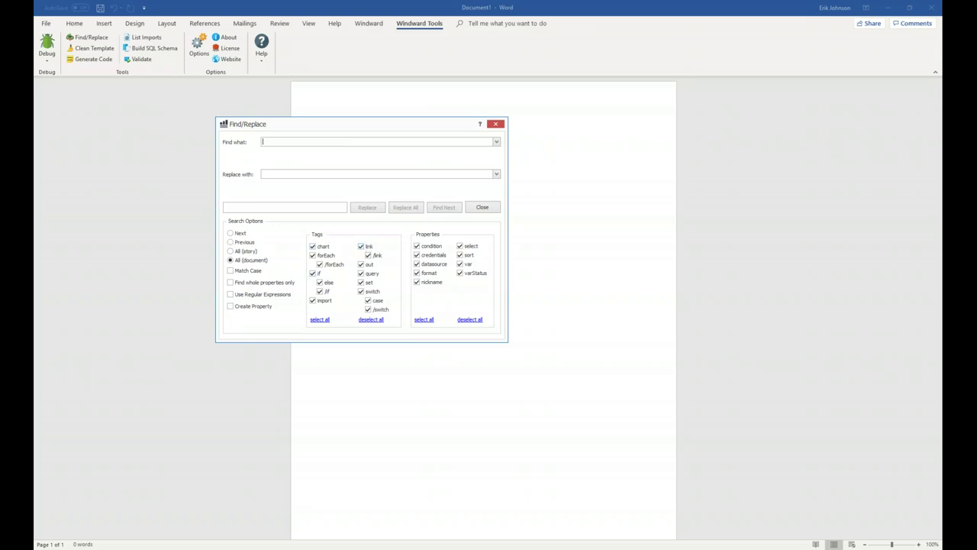
click(369, 319)
Step: Search only the if, else and out tags, then close Find/Replace
click(313, 273)
click(320, 283)
click(361, 265)
click(498, 129)
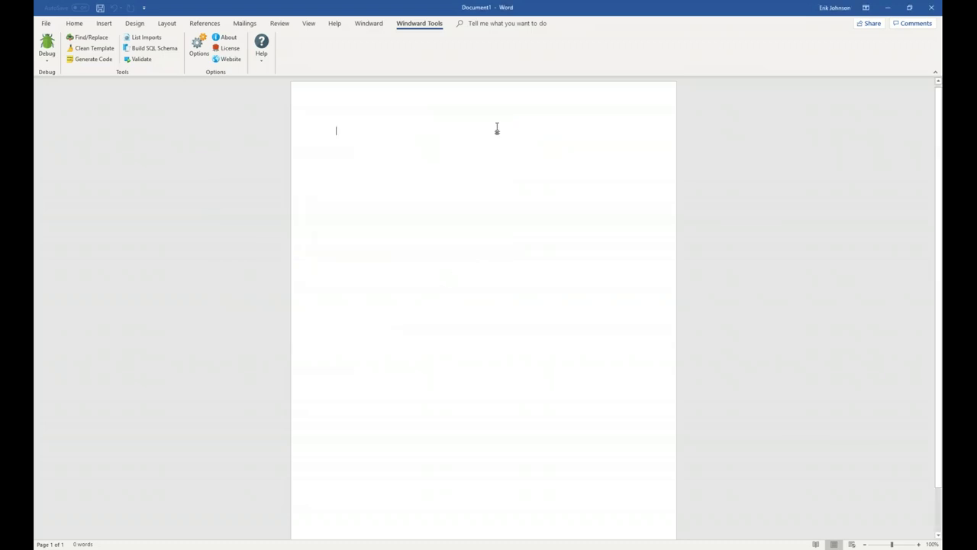
click(228, 38)
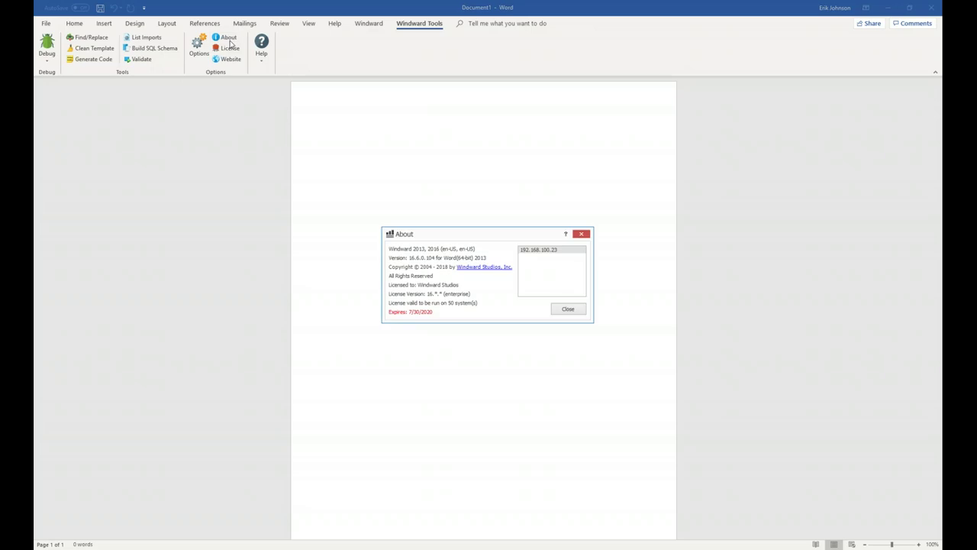
drag(506, 234, 460, 213)
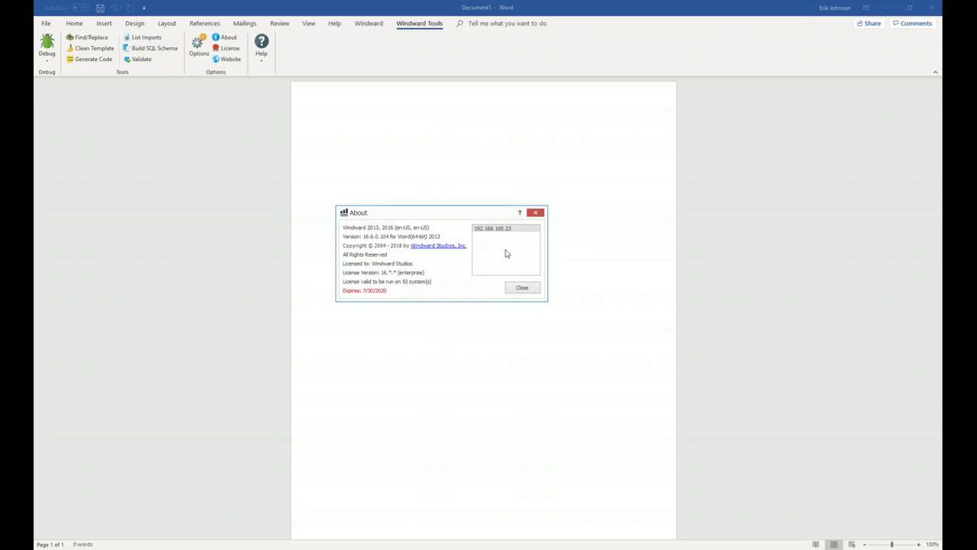
mouse_move(511, 237)
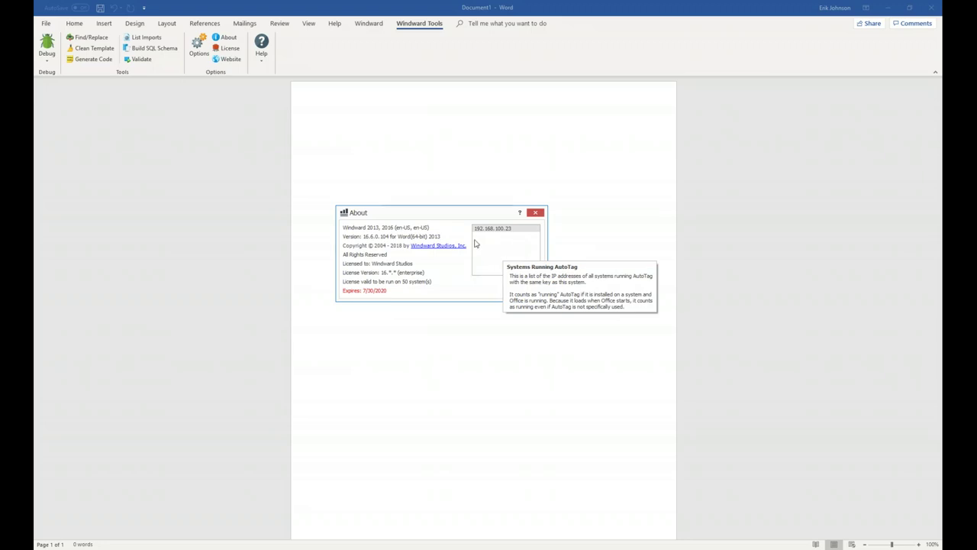
click(488, 242)
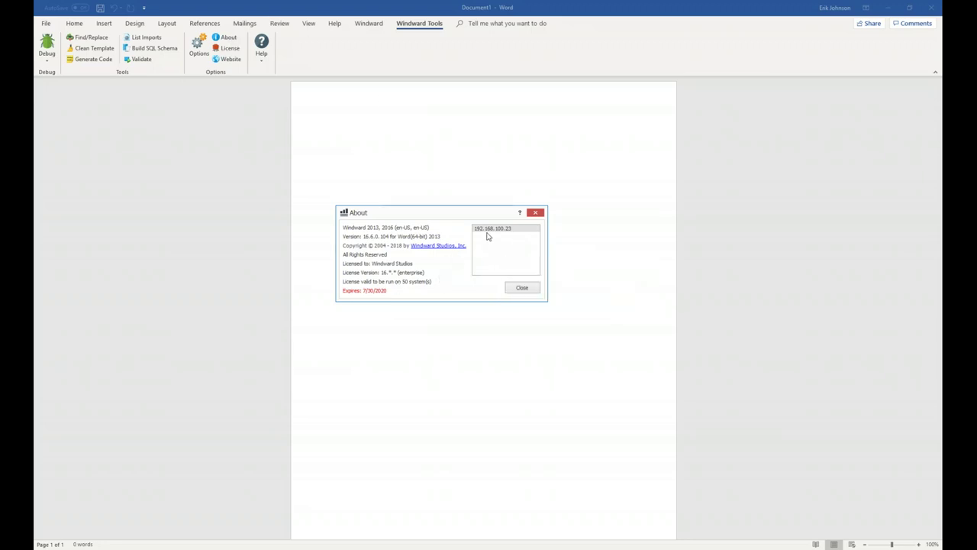
mouse_move(489, 236)
mouse_move(484, 254)
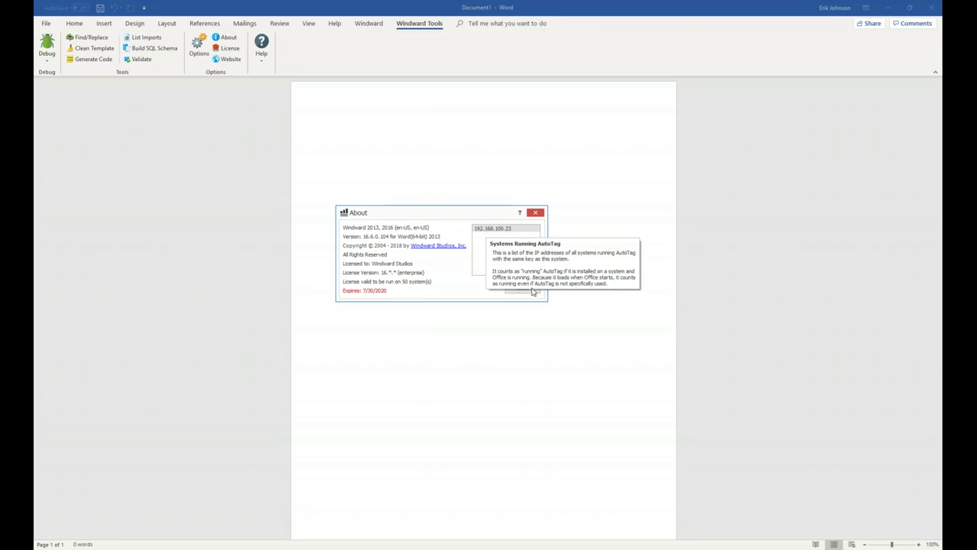
click(528, 294)
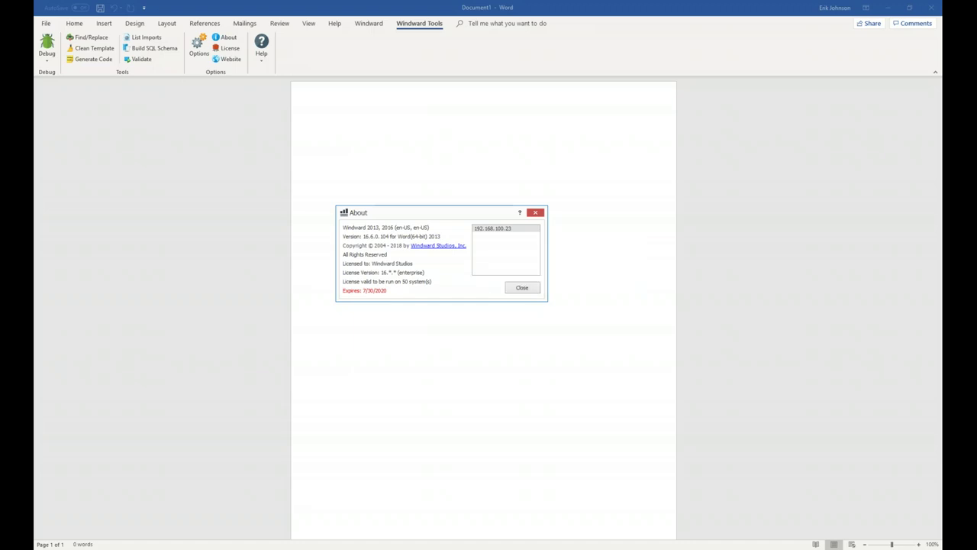
click(522, 288)
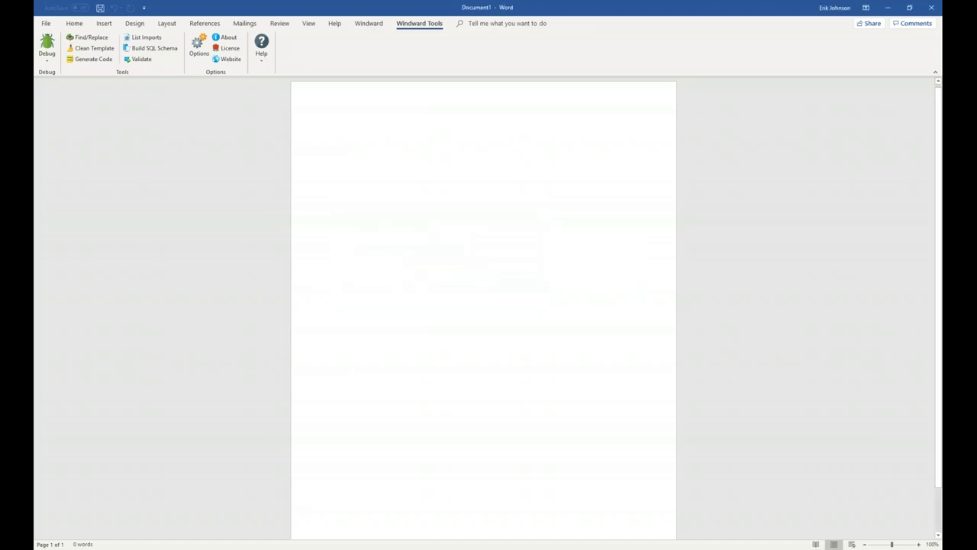
click(230, 48)
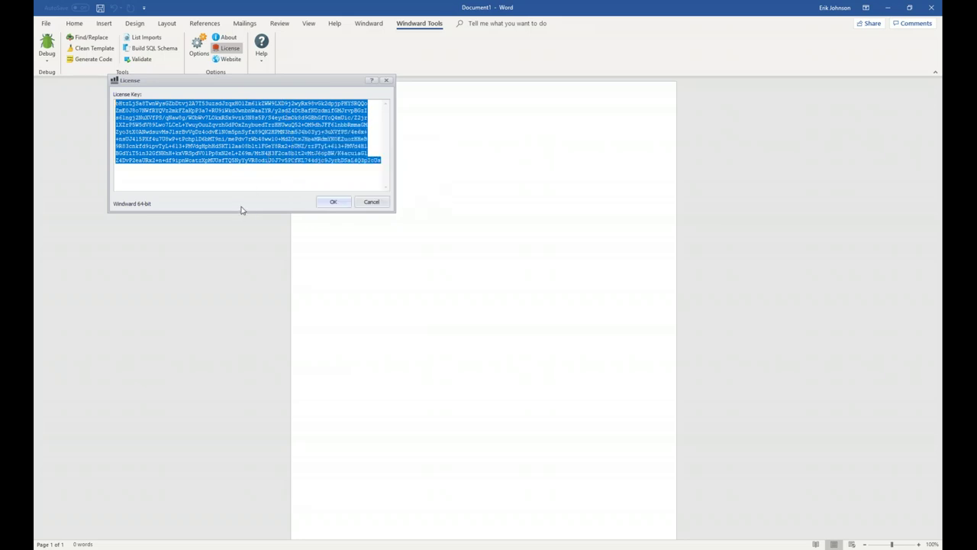
click(342, 204)
click(343, 204)
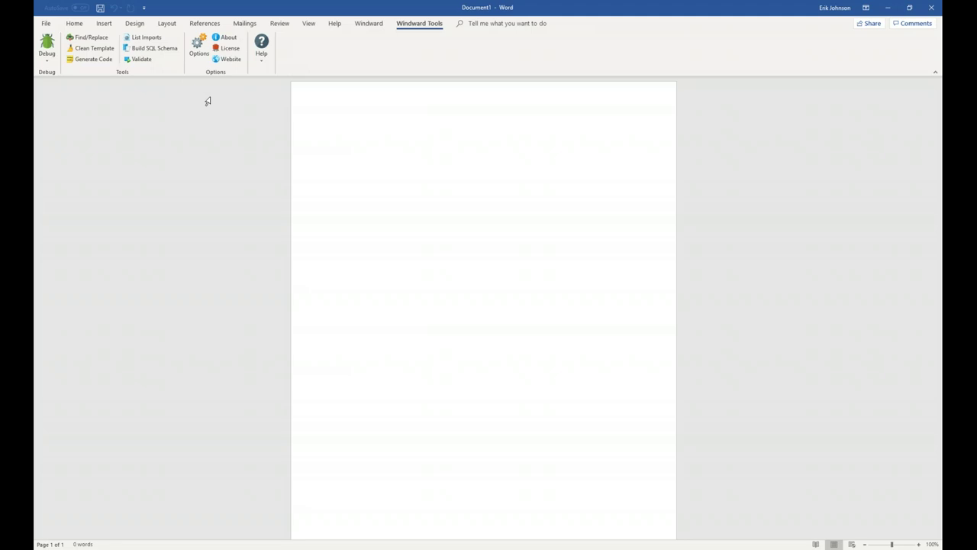
Step: From the Windward Help dropdown, open the Start Here training guide in the browser
click(266, 65)
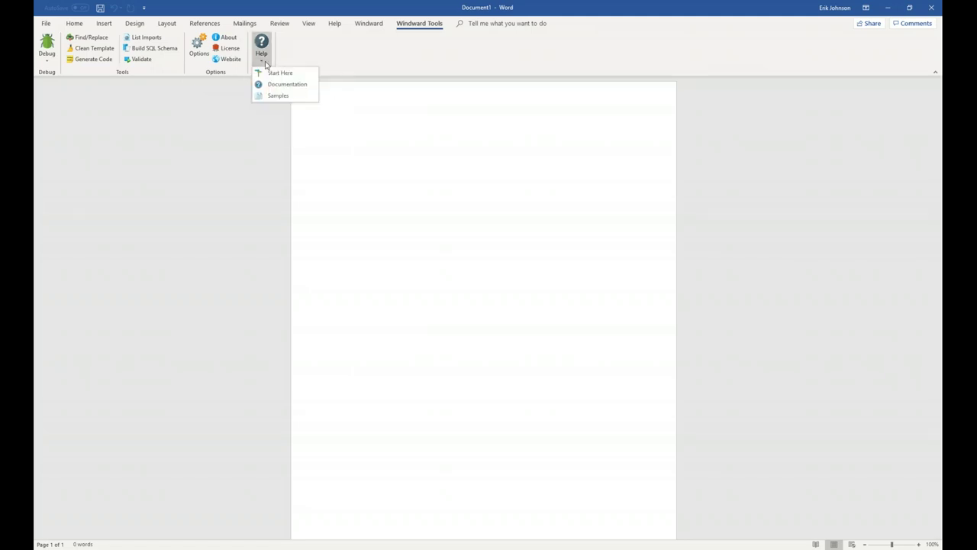
click(303, 75)
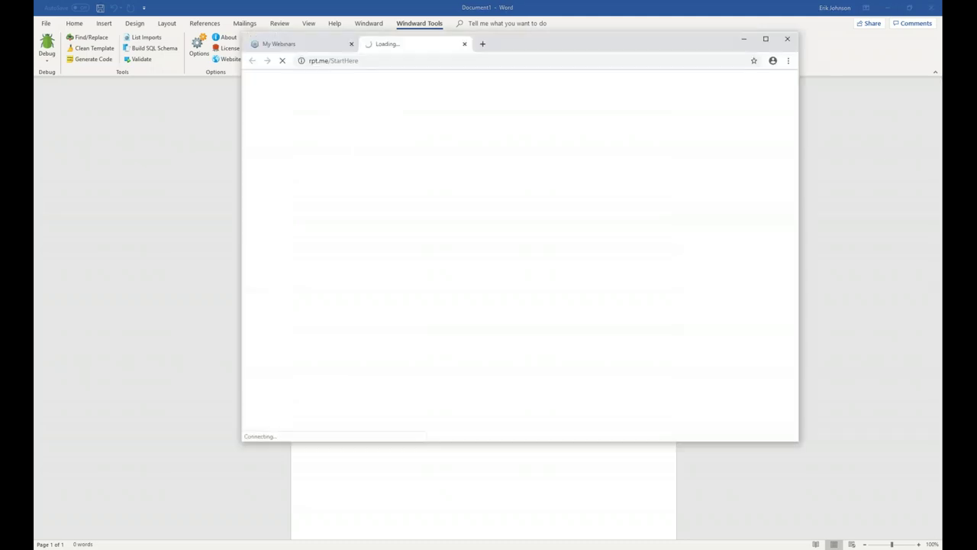
Step: Maximize the browser, pick Word Template, and open the XML Datasource guide
click(767, 39)
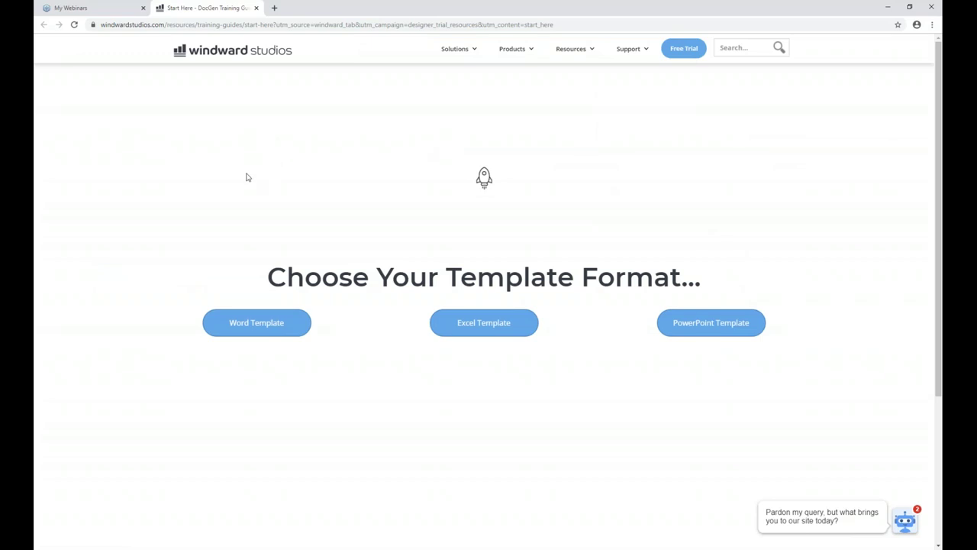
click(241, 324)
right_click(249, 311)
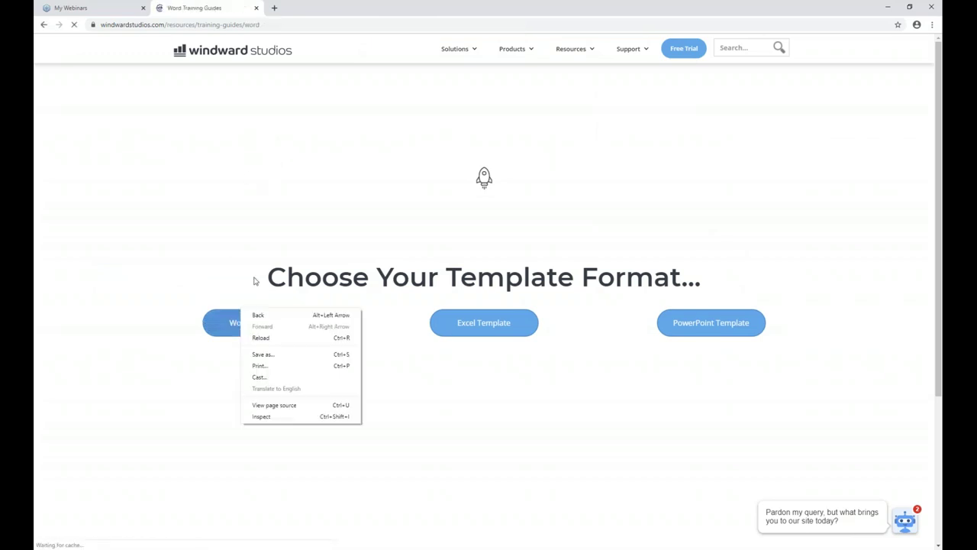
click(267, 164)
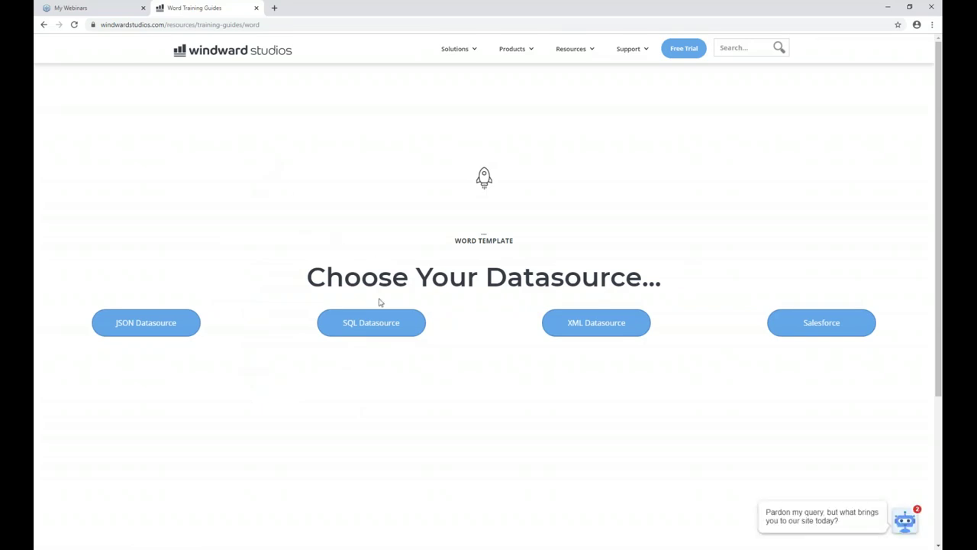
click(594, 327)
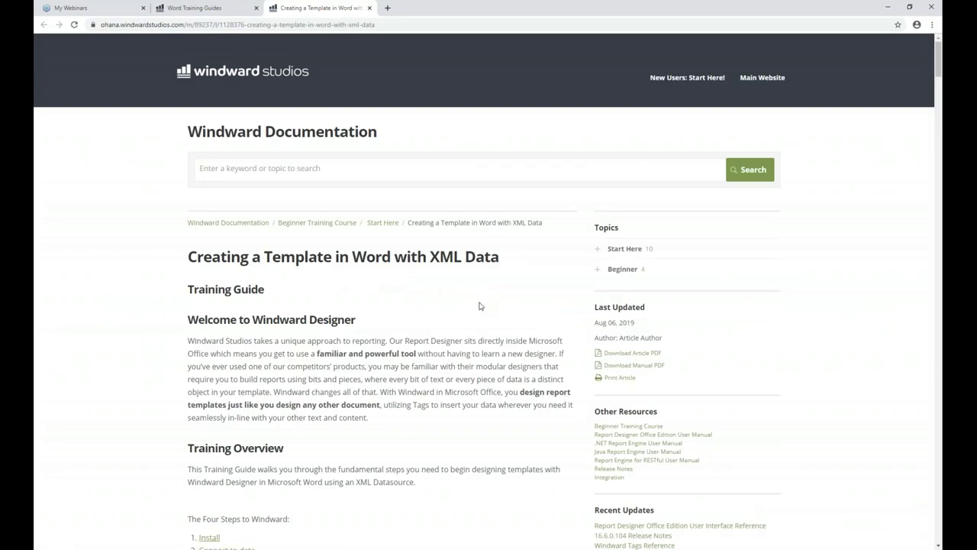
Step: Skim the guide's Step 1 Install and Step 2 Connect To Data, then minimize the browser
scroll(480, 306, down, 3)
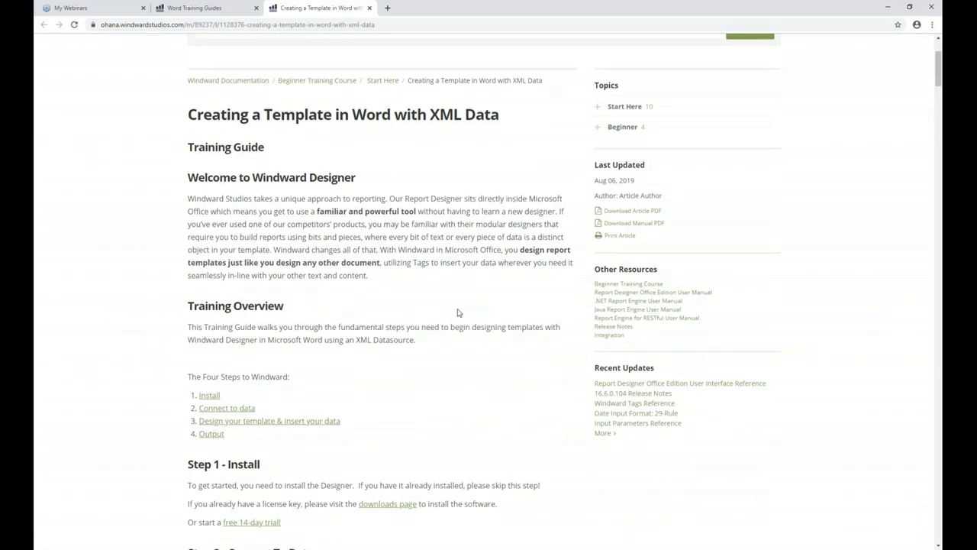
scroll(428, 357, down, 1)
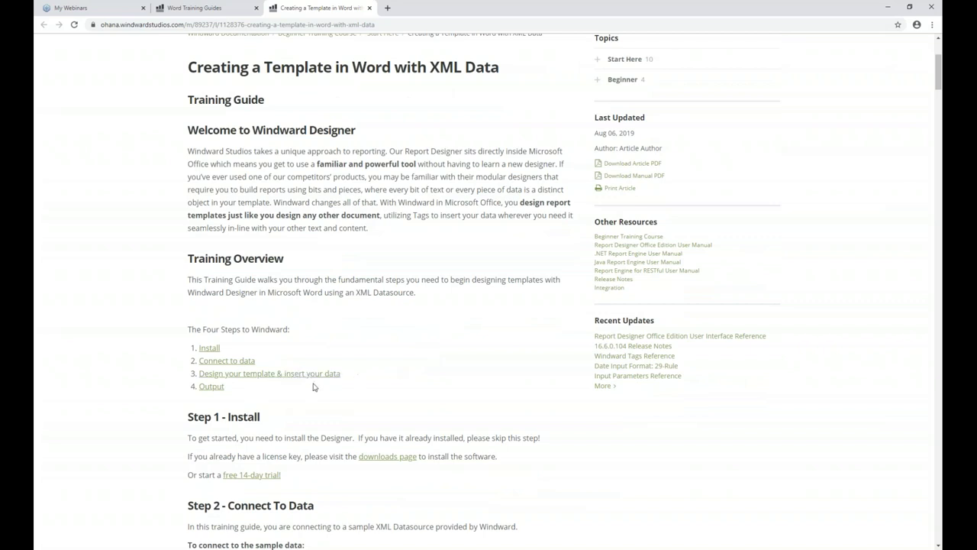
scroll(403, 366, down, 12)
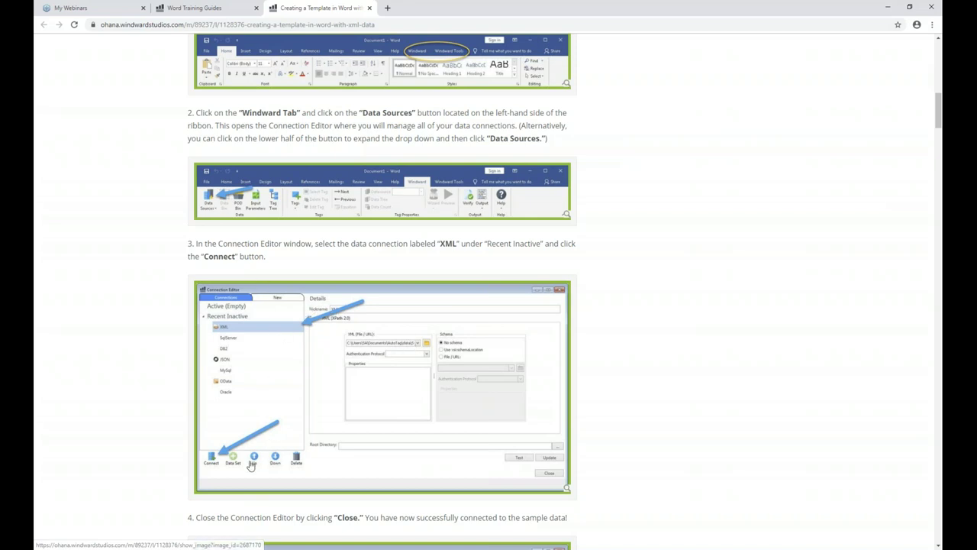
scroll(372, 284, up, 1)
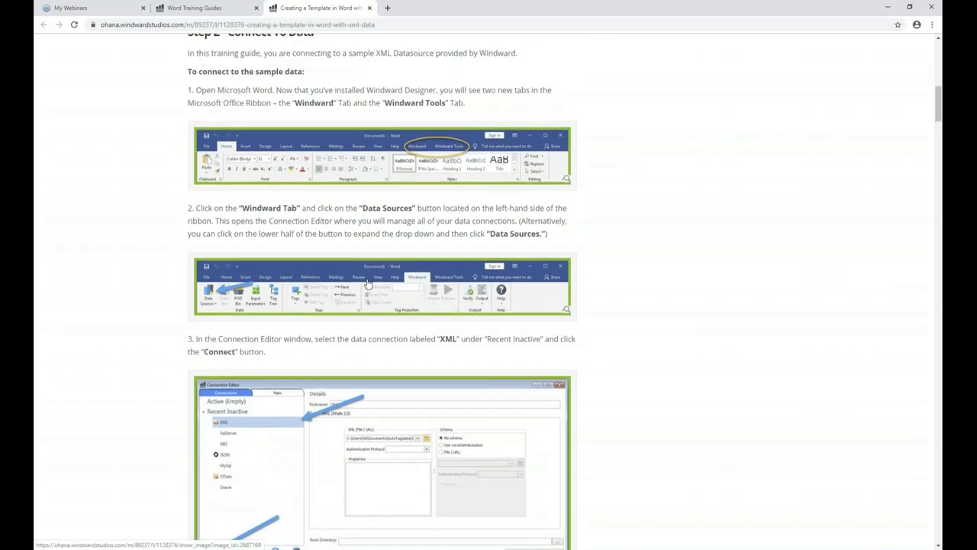
scroll(359, 281, up, 1)
scroll(359, 281, up, 1)
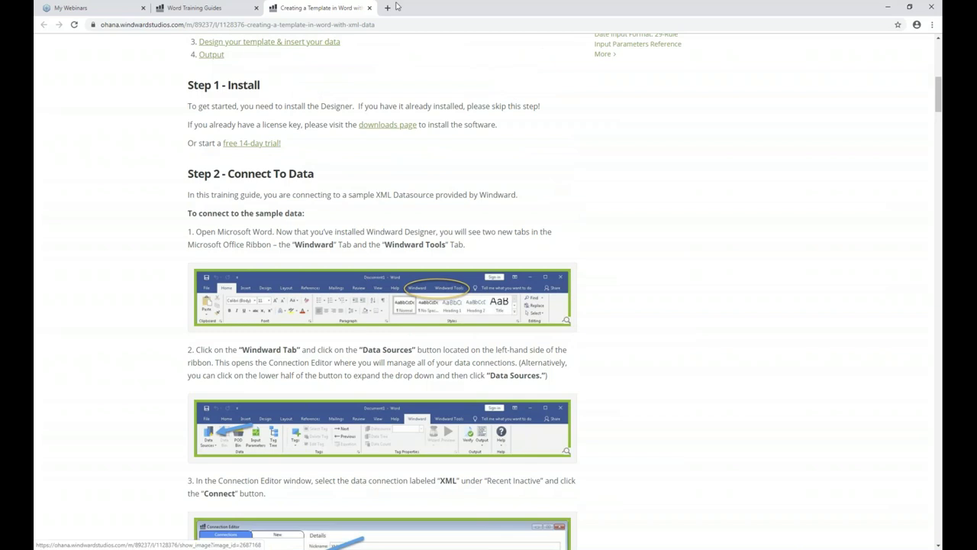
click(893, 9)
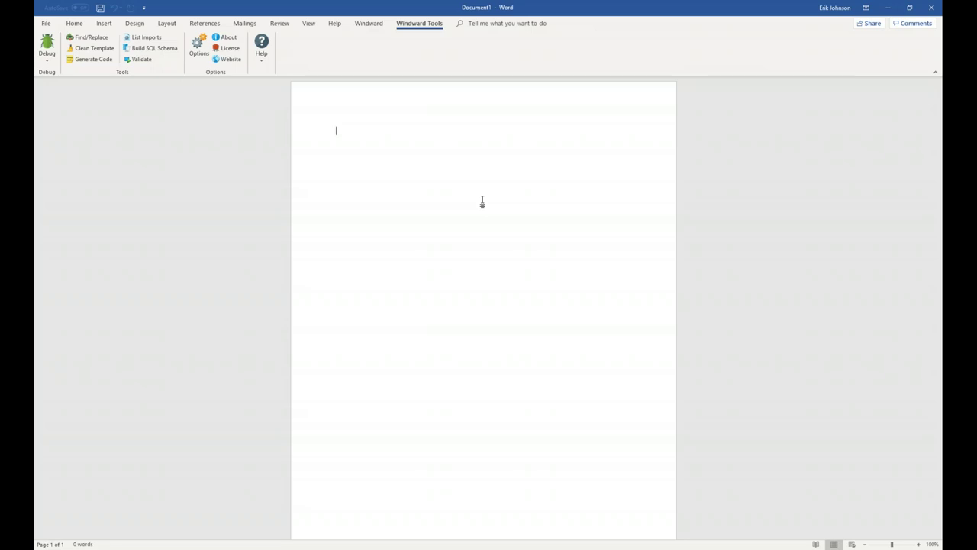
Step: Choose Samples from the Windward Help dropdown to open the Getting Started Guide
click(262, 66)
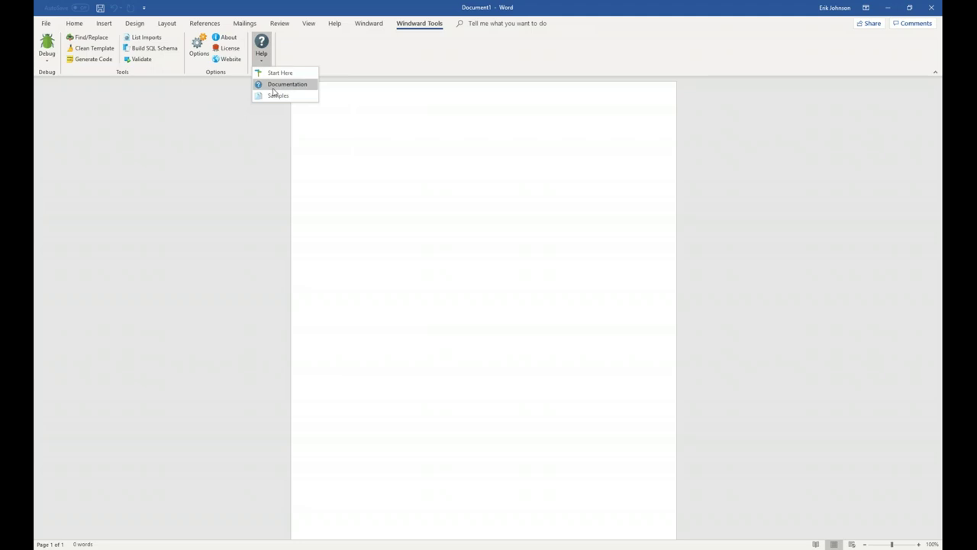
click(277, 97)
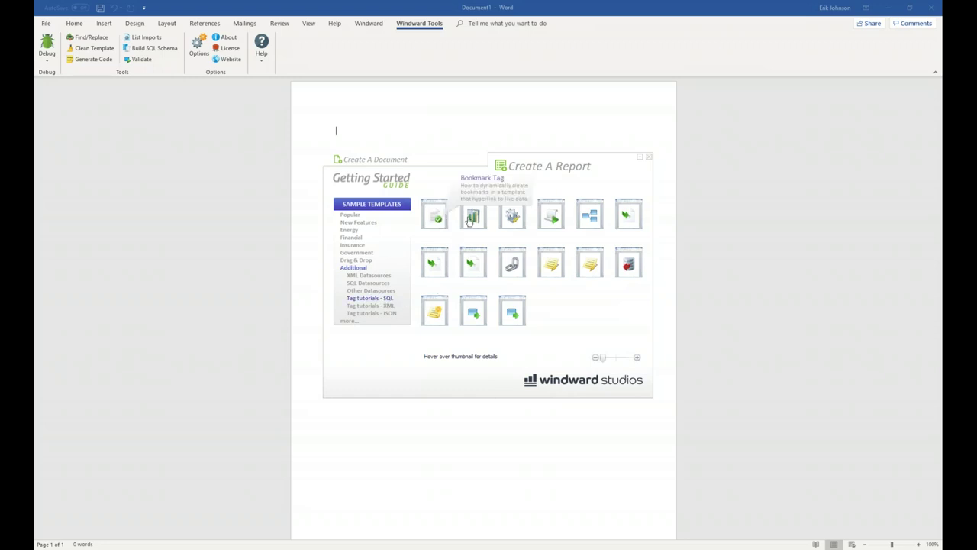
Step: Bring up the If Tag thumbnail's details card among the SQL tutorial samples
mouse_move(516, 219)
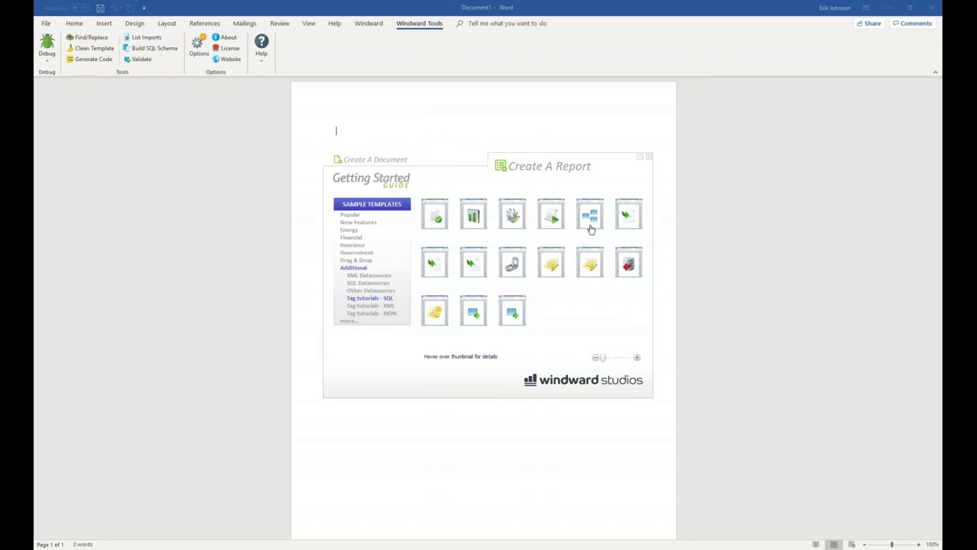
mouse_move(590, 222)
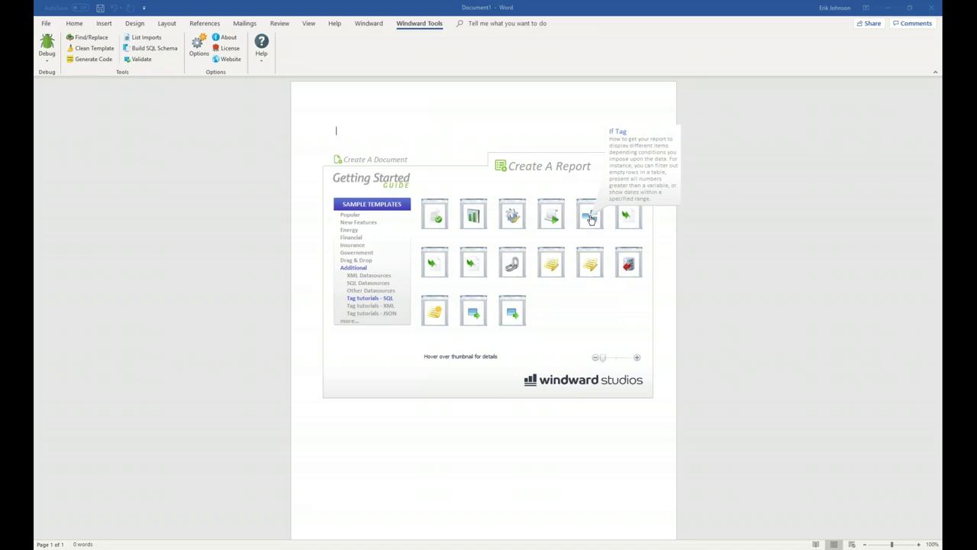
Step: Open if_tag_SQL.docx, scroll through it, then advance the slides to slide 7, Report Designer Environment
click(591, 219)
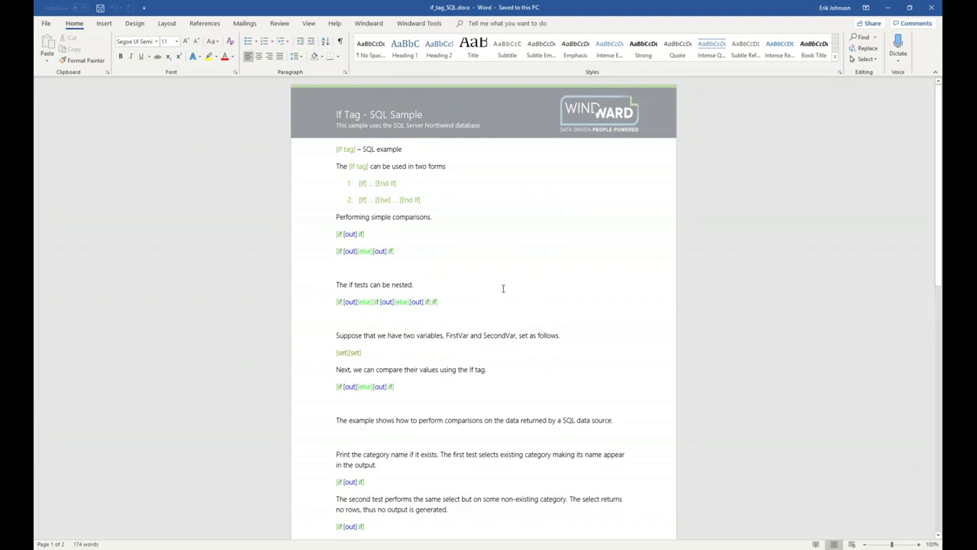
scroll(503, 289, down, 4)
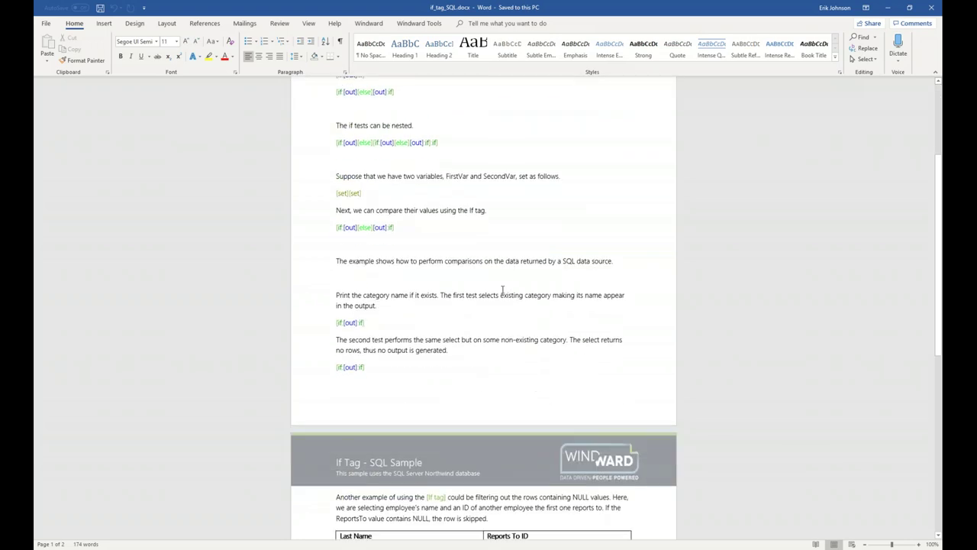
scroll(502, 290, up, 3)
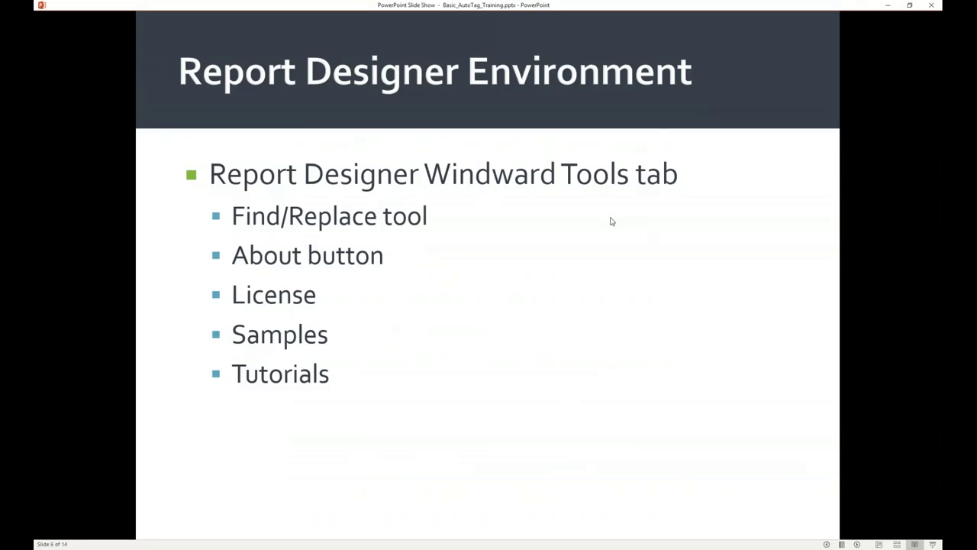
click(610, 221)
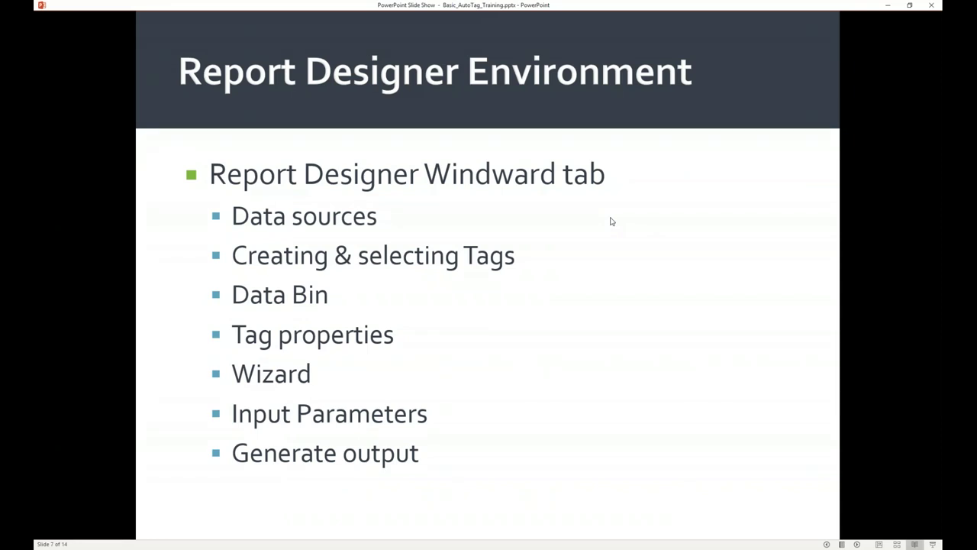
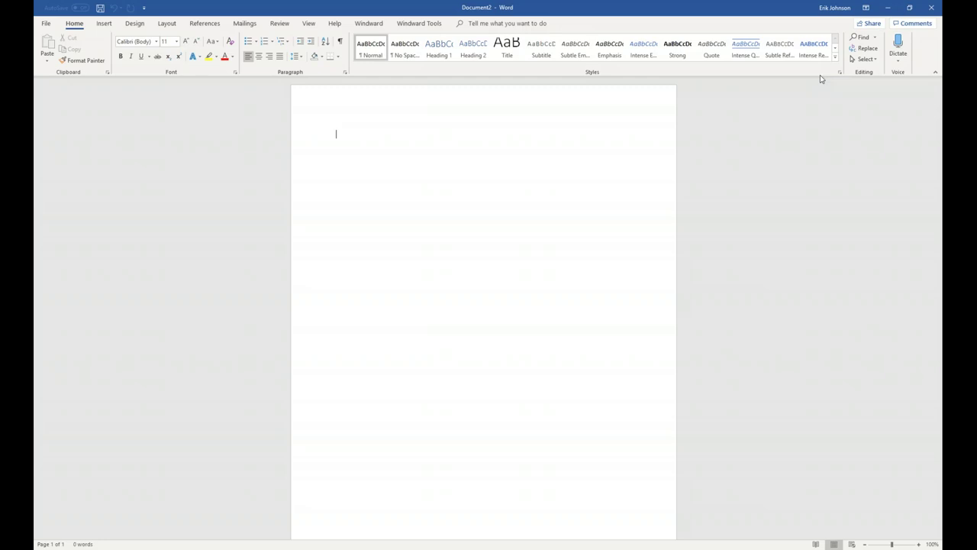
Step: Switch to the Windward AutoTag ribbon tab in the blank Document2
click(370, 24)
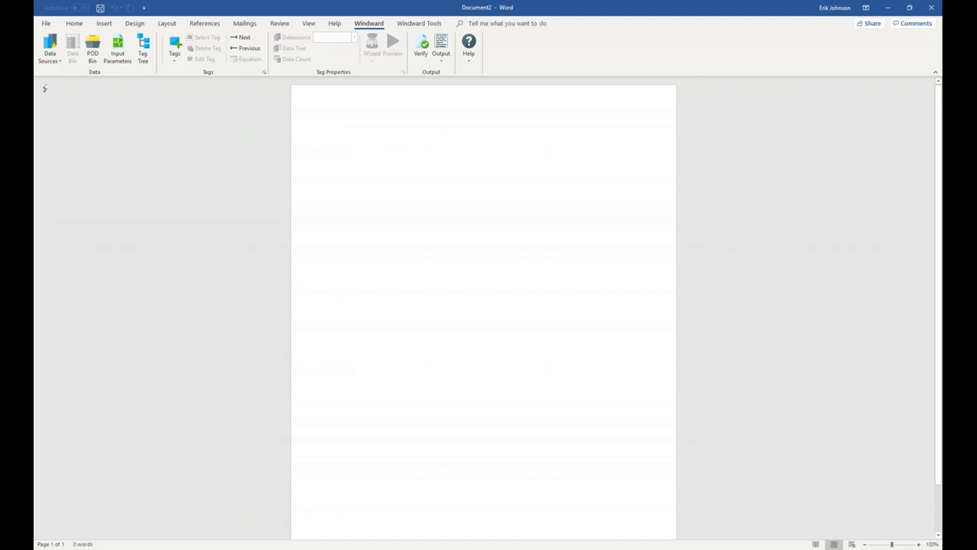
Step: Open the Windward Connection Editor, look at the New tab, and return to the Connections list
click(52, 44)
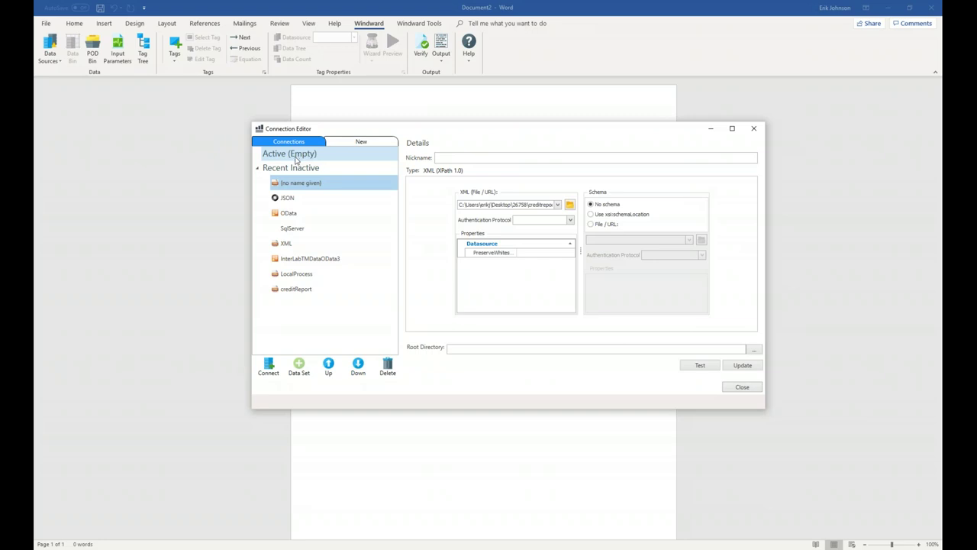
click(372, 145)
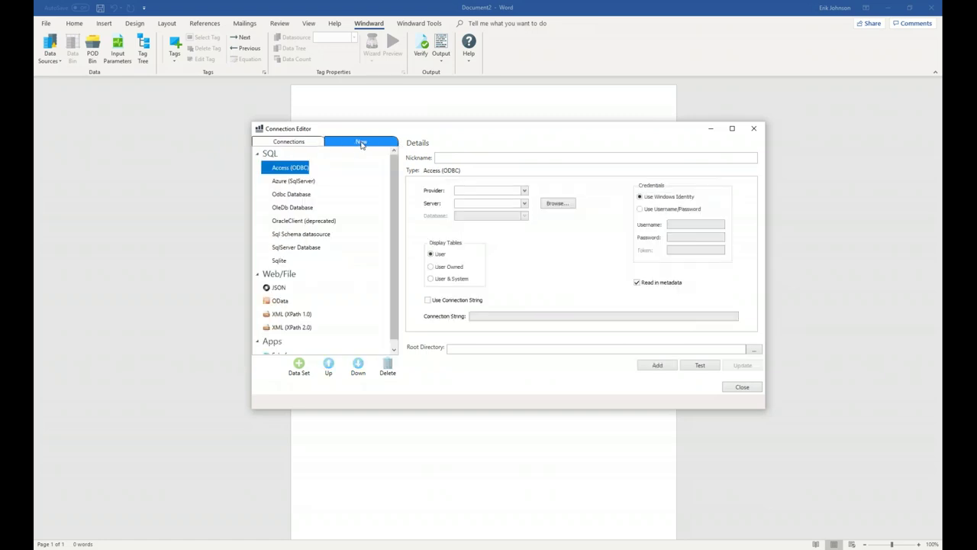
click(284, 143)
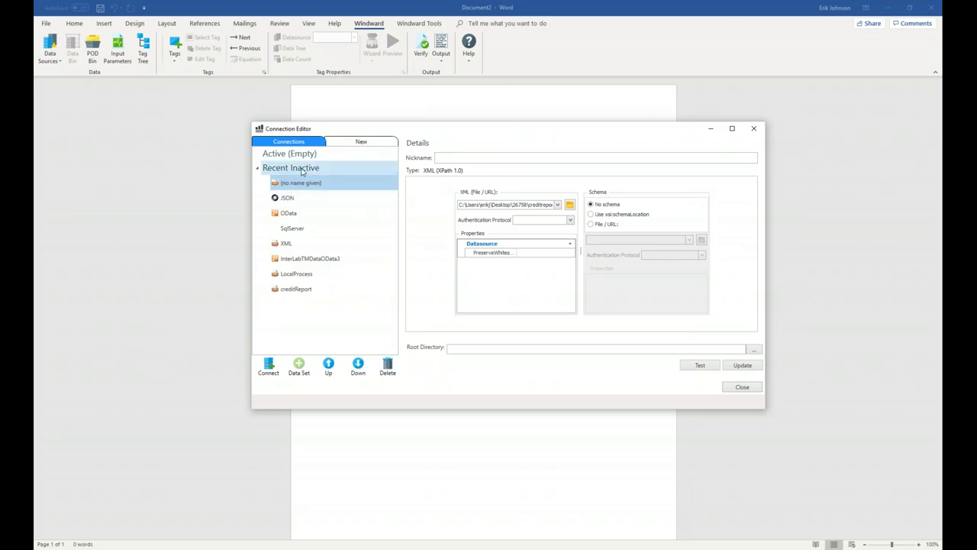
Step: List new connection types, collapsing and re-expanding the SQL and Web/File groups
click(364, 142)
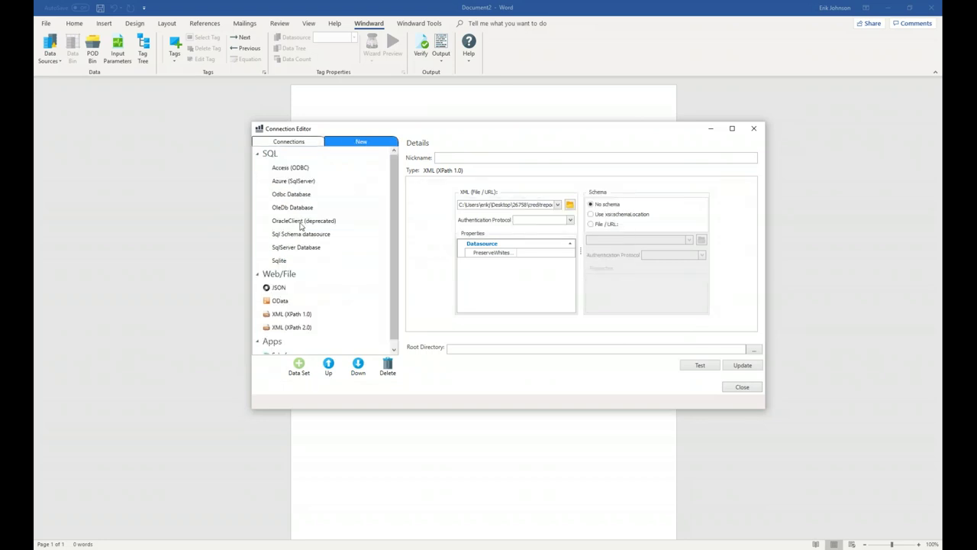
click(258, 155)
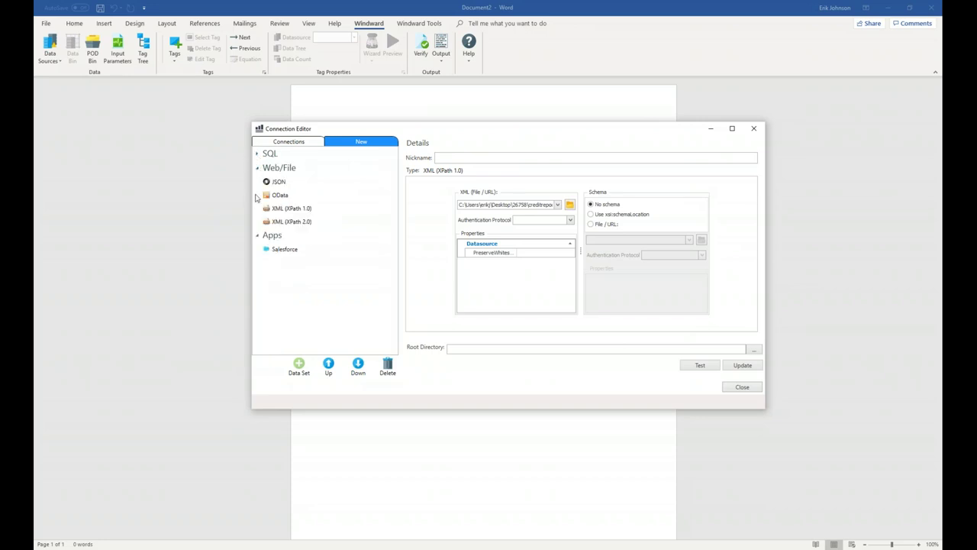
click(258, 169)
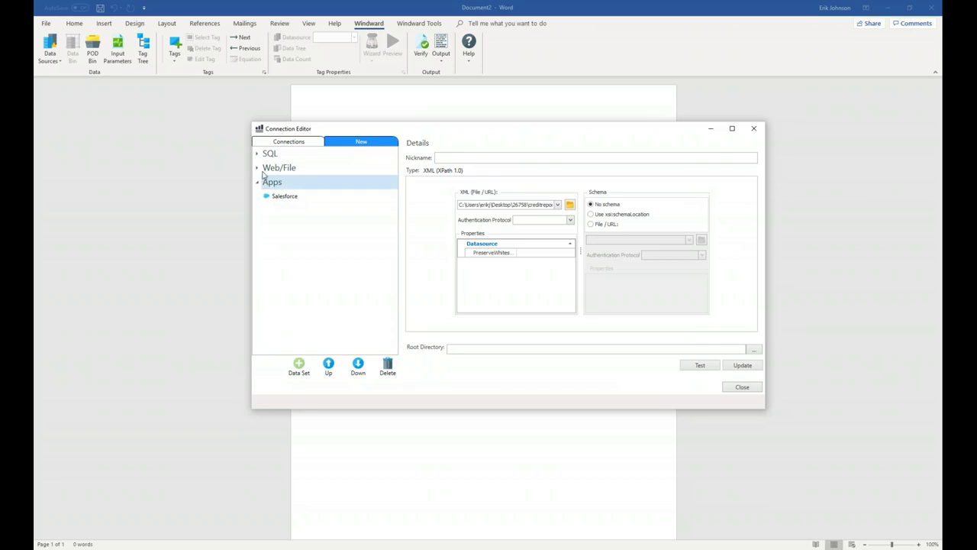
click(258, 168)
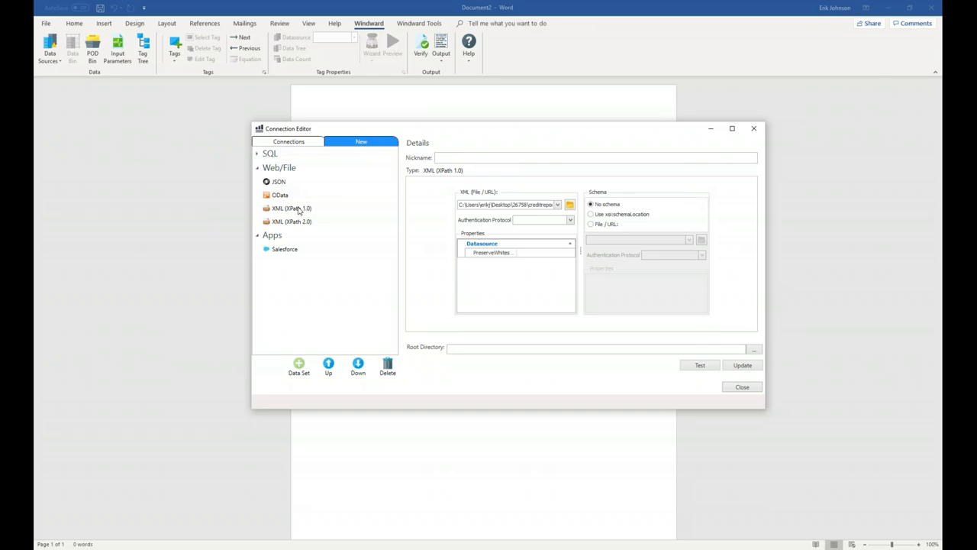
click(258, 154)
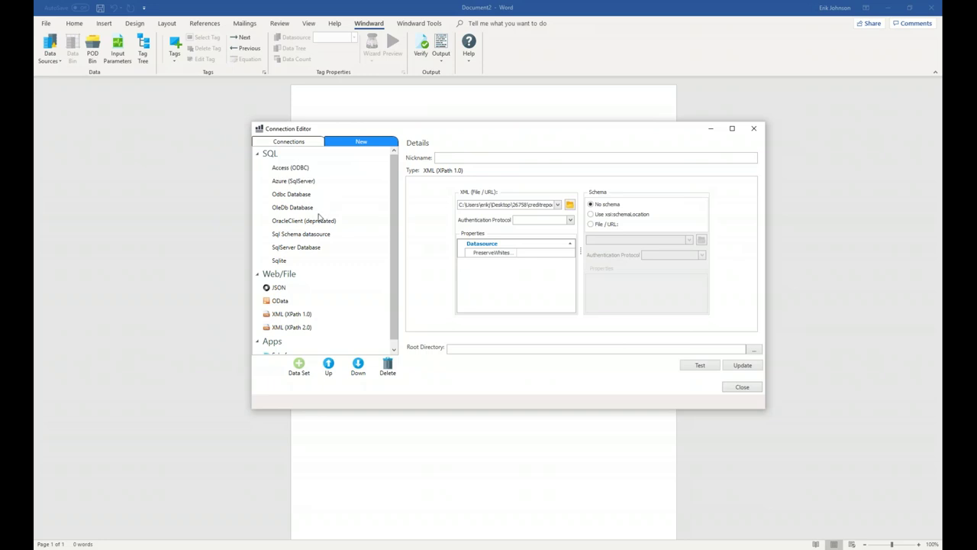
Step: Pick SqlServer Database as the connection type, move the editor left, and select the Nickname field
click(305, 251)
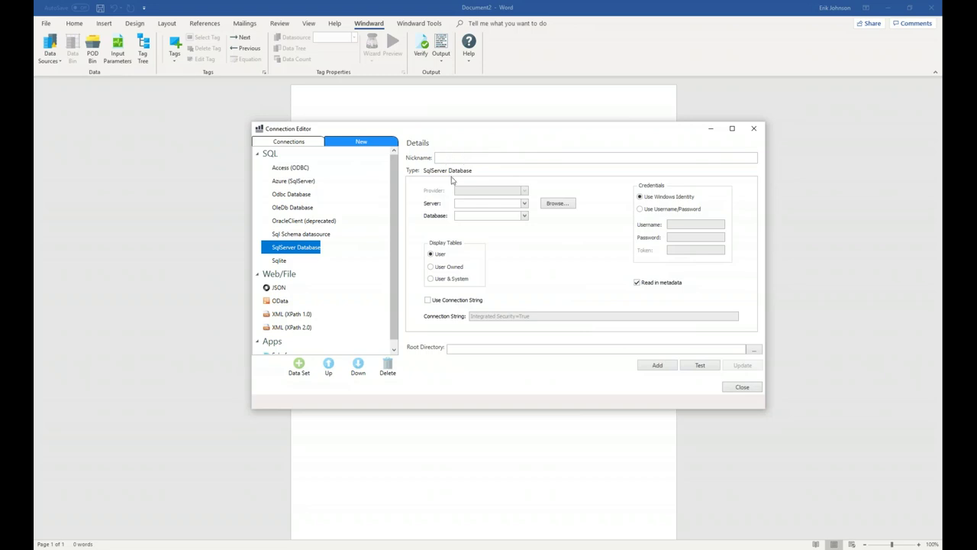
drag(595, 135, 533, 137)
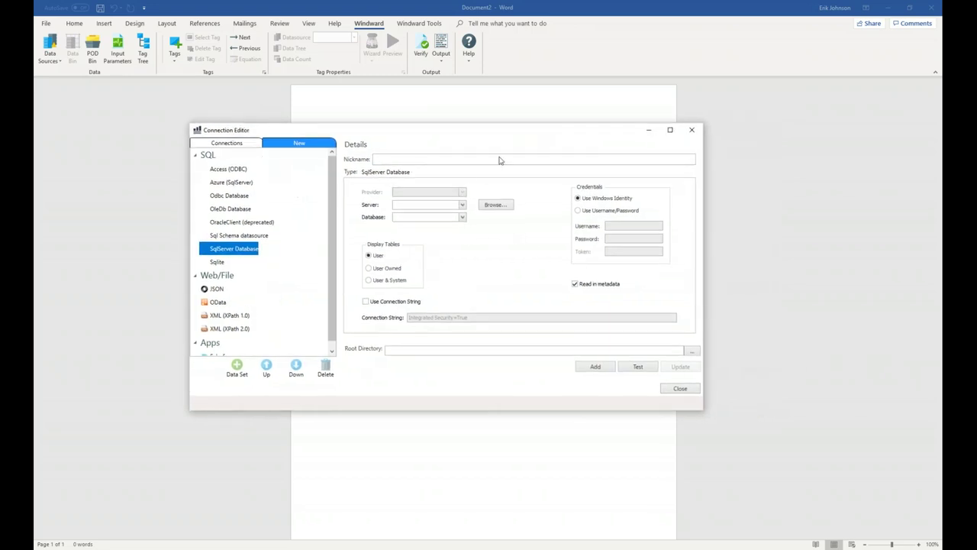
click(402, 160)
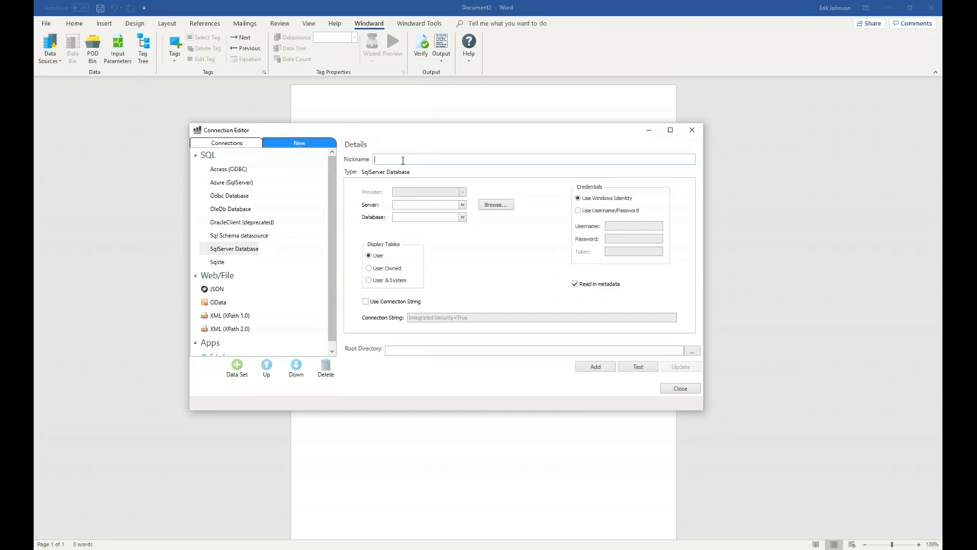
Step: Name the connection NorthwindSQL, set server mssql.windward.net, and use username/password login with a username
text(NorthwindSQL)
click(420, 203)
text(mssql.windward.net)
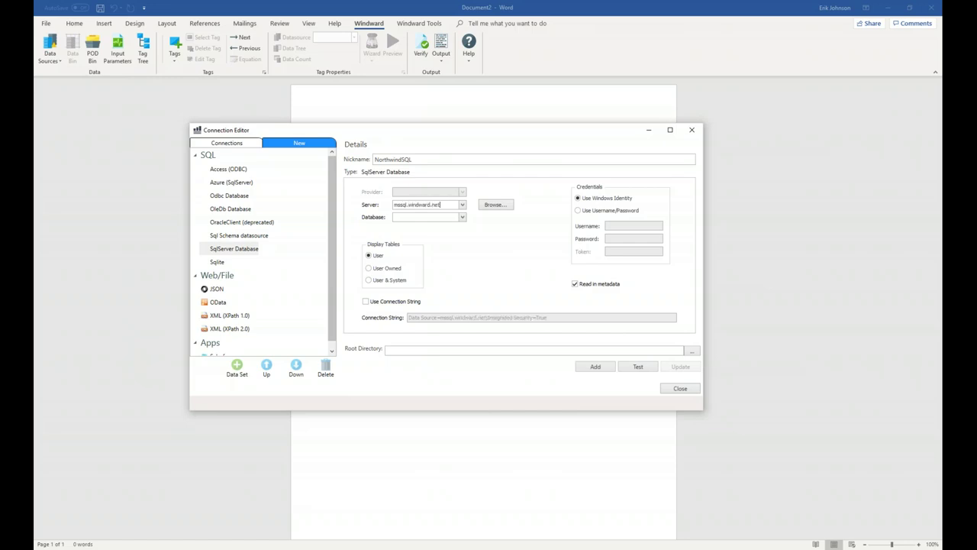
click(589, 211)
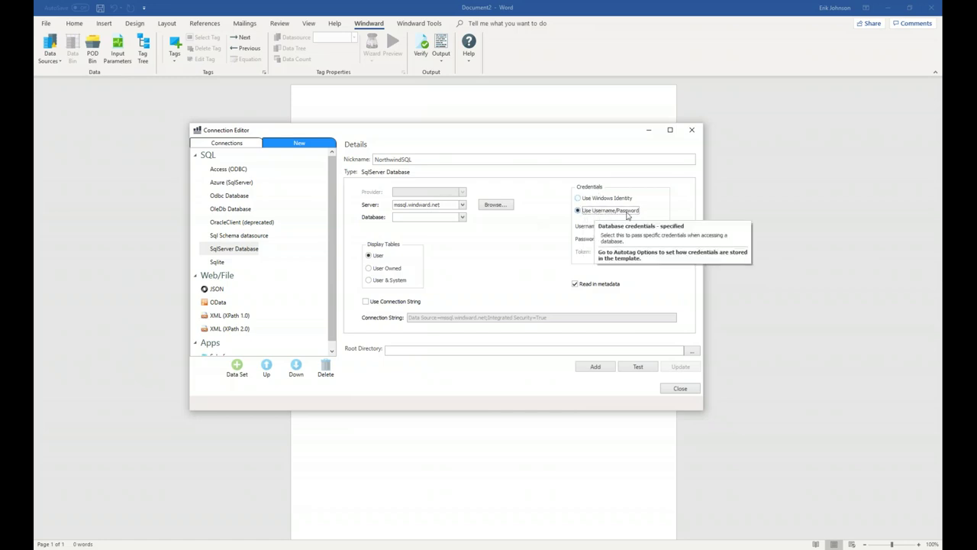
click(636, 229)
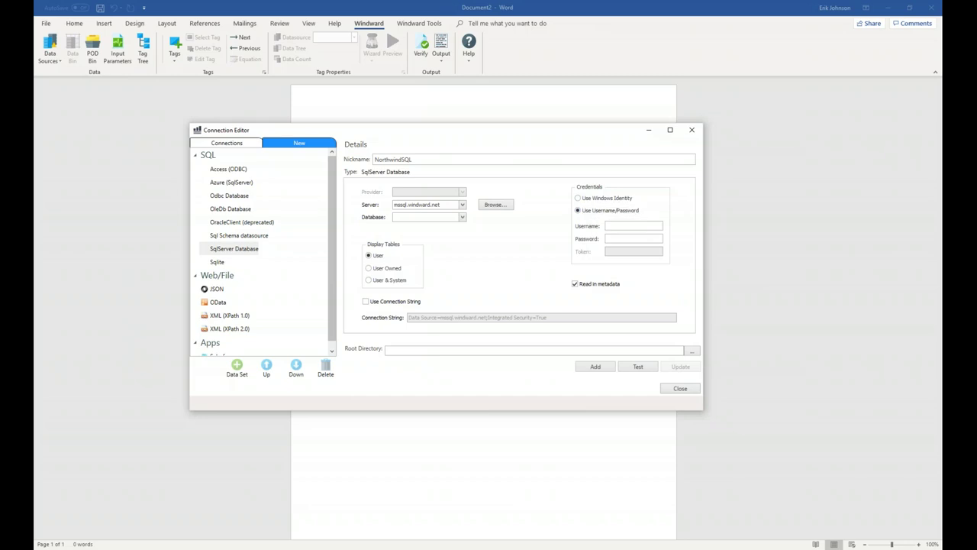
text(demo)
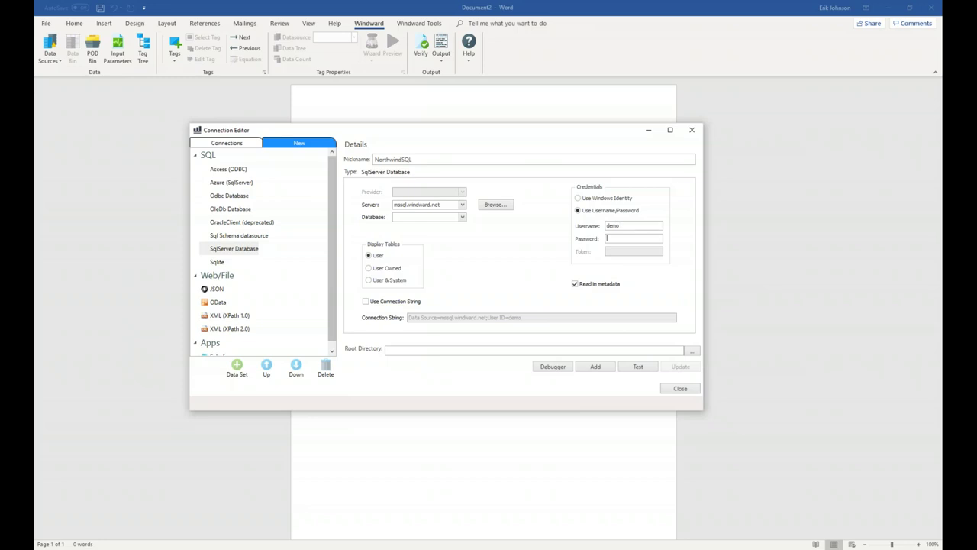
text(demo)
Step: Choose Northwind from the server's Database dropdown list
click(462, 218)
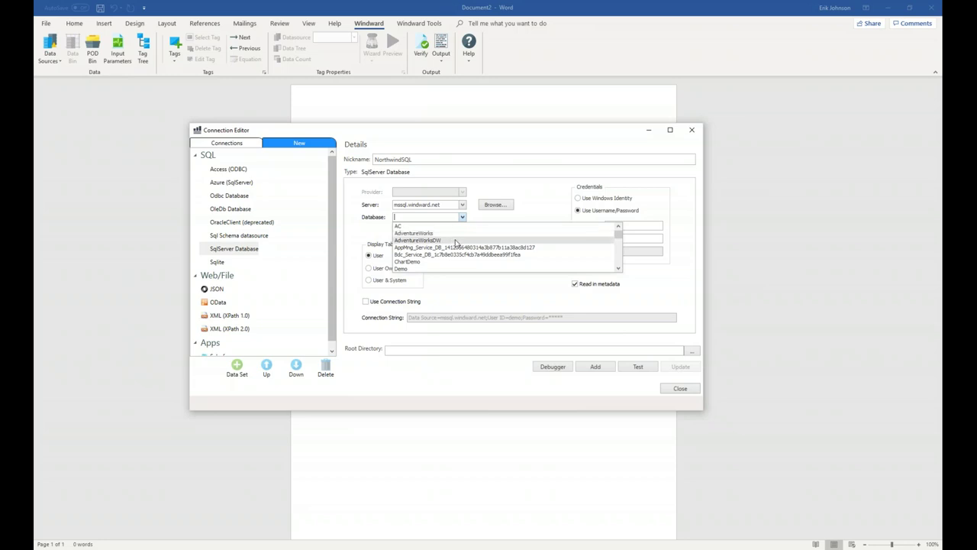
scroll(455, 242, down, 1)
scroll(456, 243, down, 2)
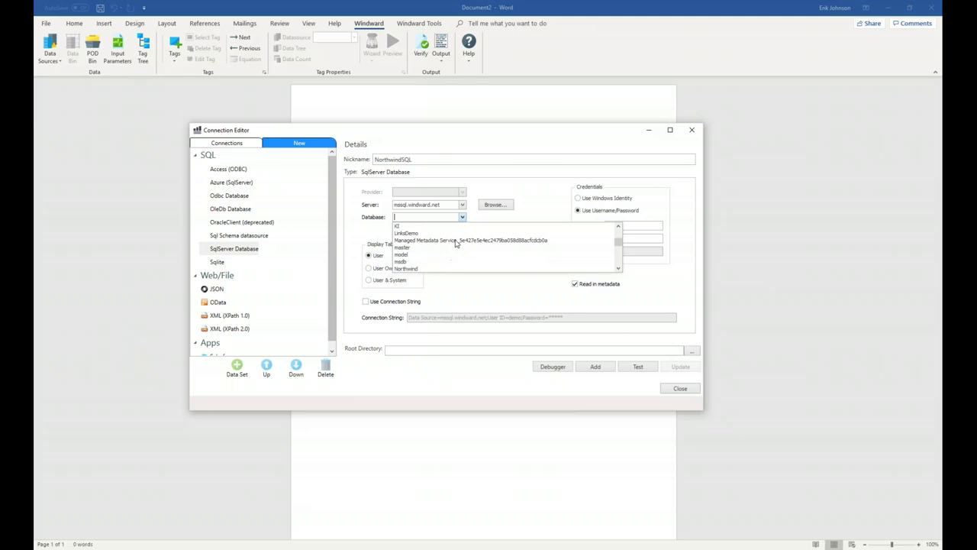
scroll(456, 243, down, 1)
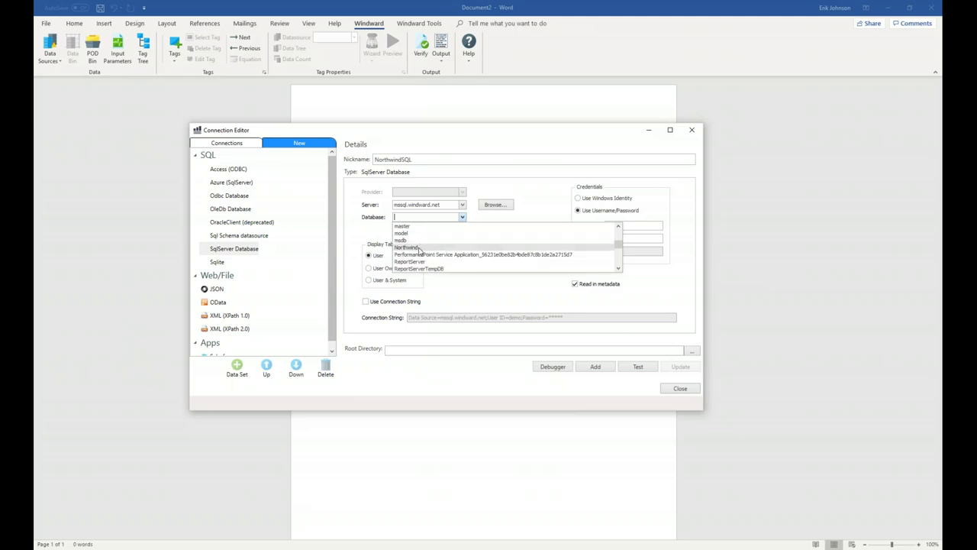
click(418, 248)
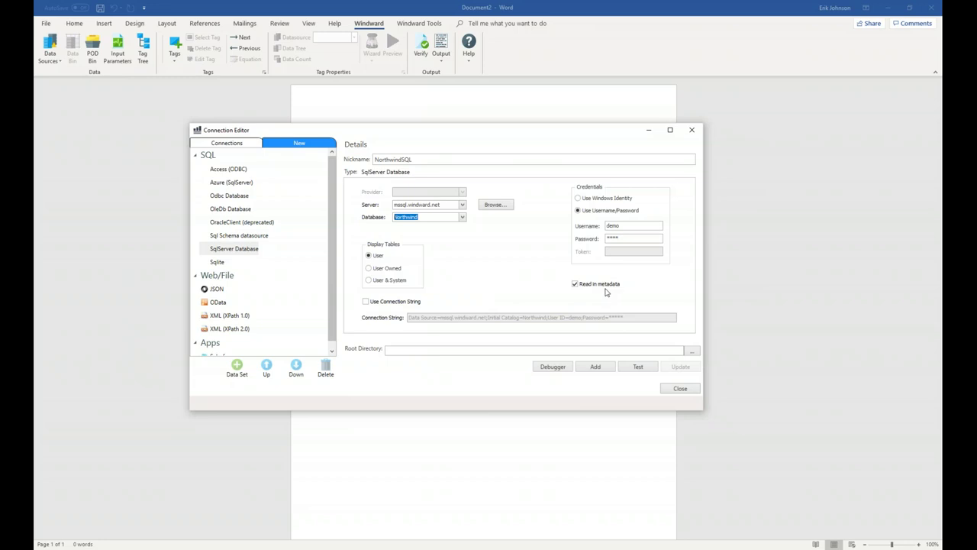
Step: Toggle manual connection-string editing on and back off, keeping the auto-built Northwind string
mouse_move(605, 290)
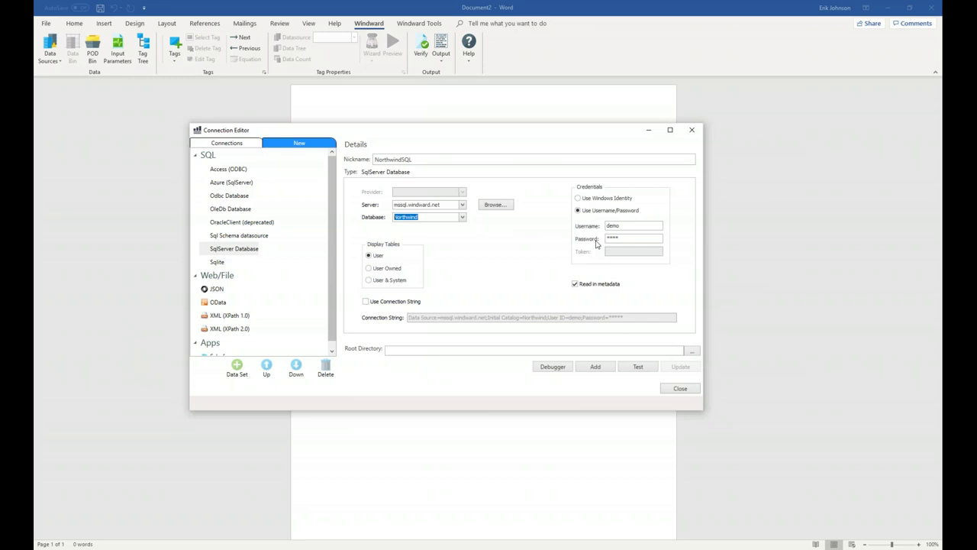
click(365, 303)
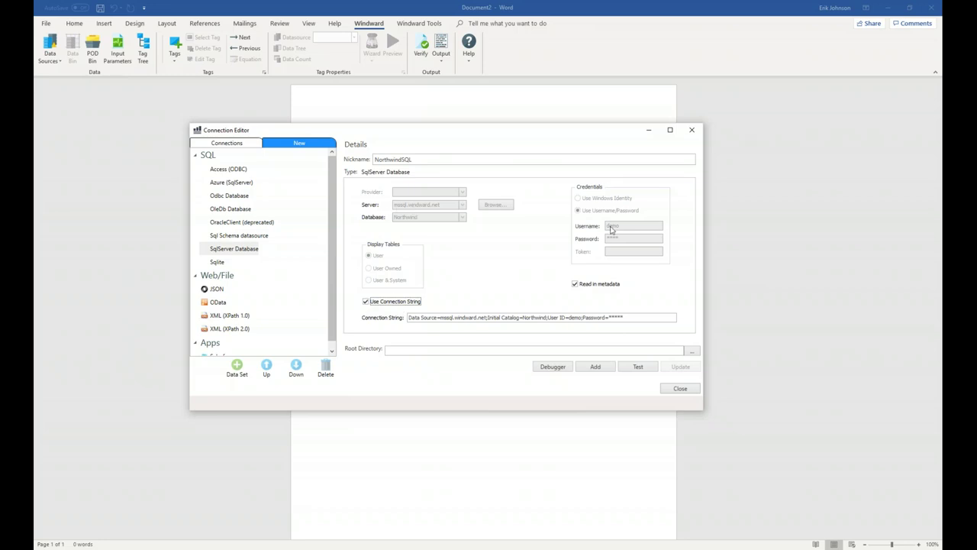
click(367, 303)
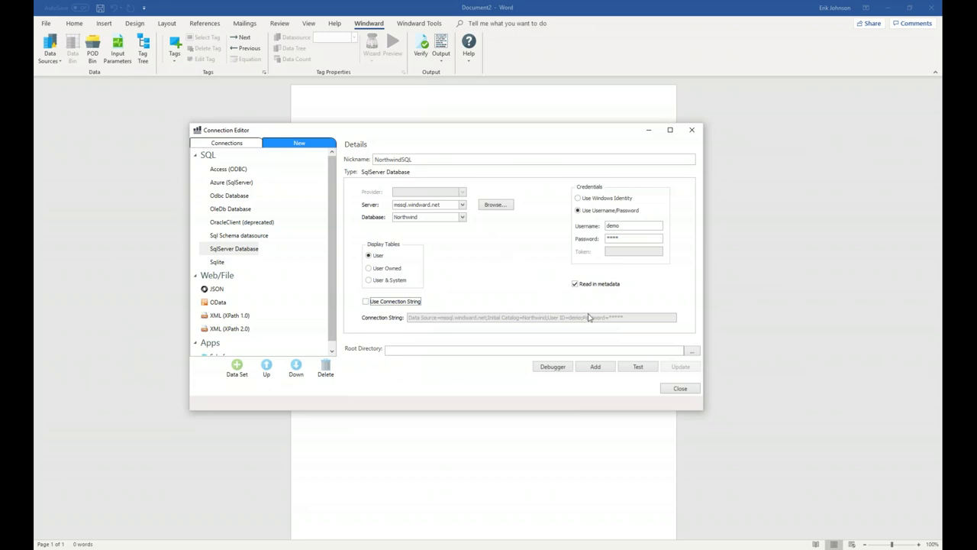
Step: Test the NorthwindSQL connection and confirm 'Datasource test succeeded'
click(638, 367)
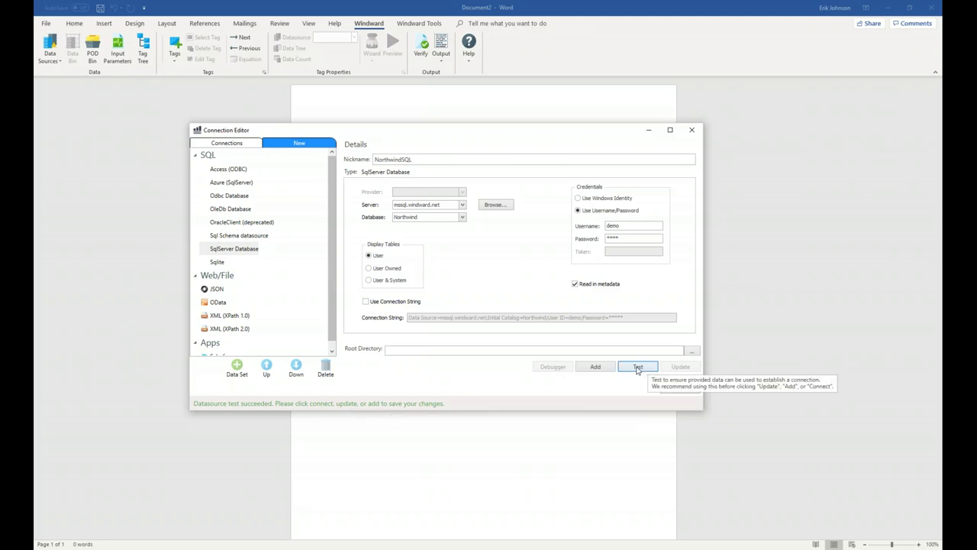
Step: Add NorthwindSQL as a connection, make it active, and close the Connection Editor
click(602, 368)
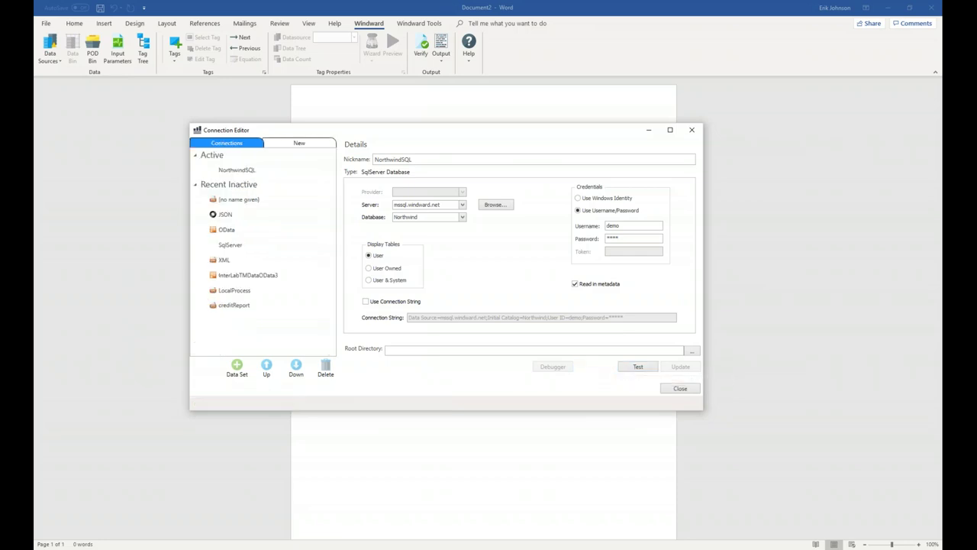
click(251, 172)
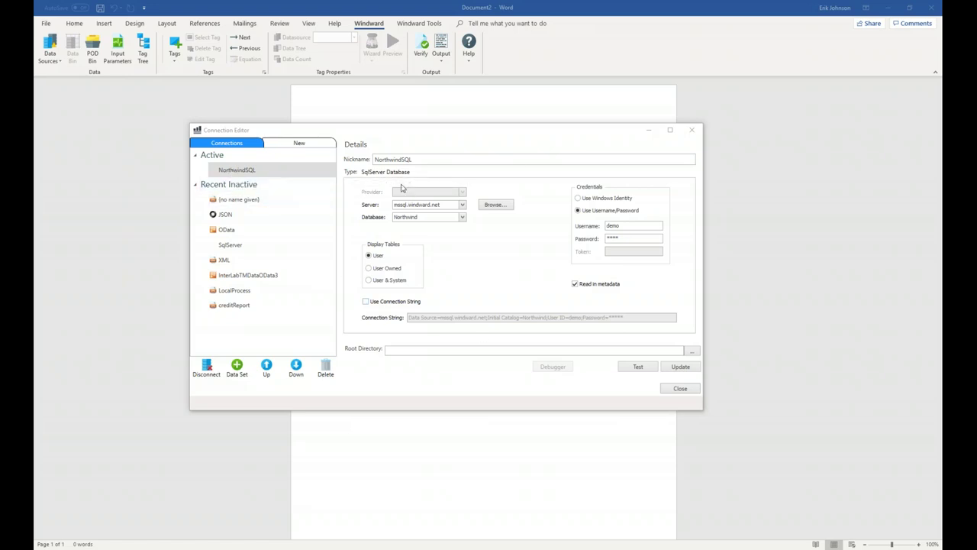
click(681, 388)
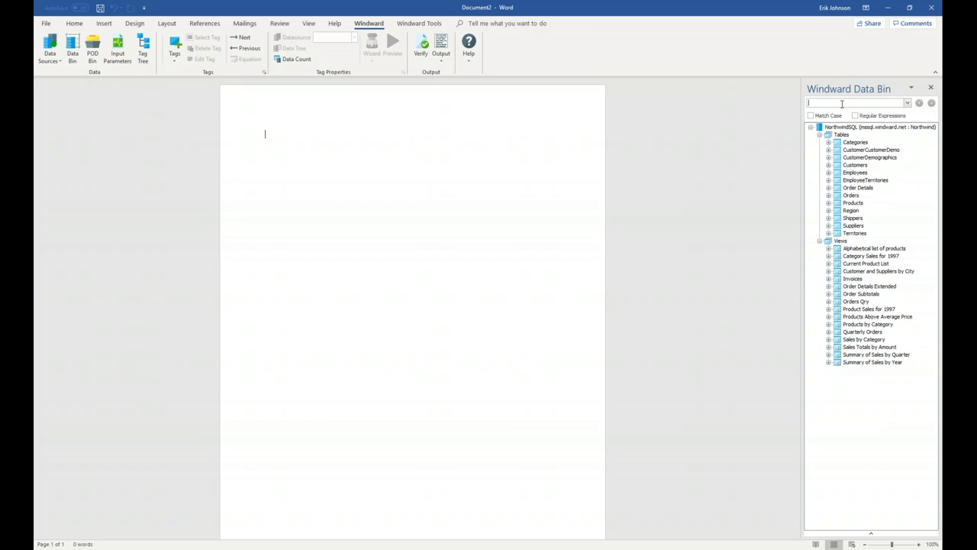
Step: Expand and collapse the CustomerDemographics table in the Data Bin to inspect its fields
click(829, 159)
click(830, 159)
click(830, 159)
click(830, 158)
click(830, 158)
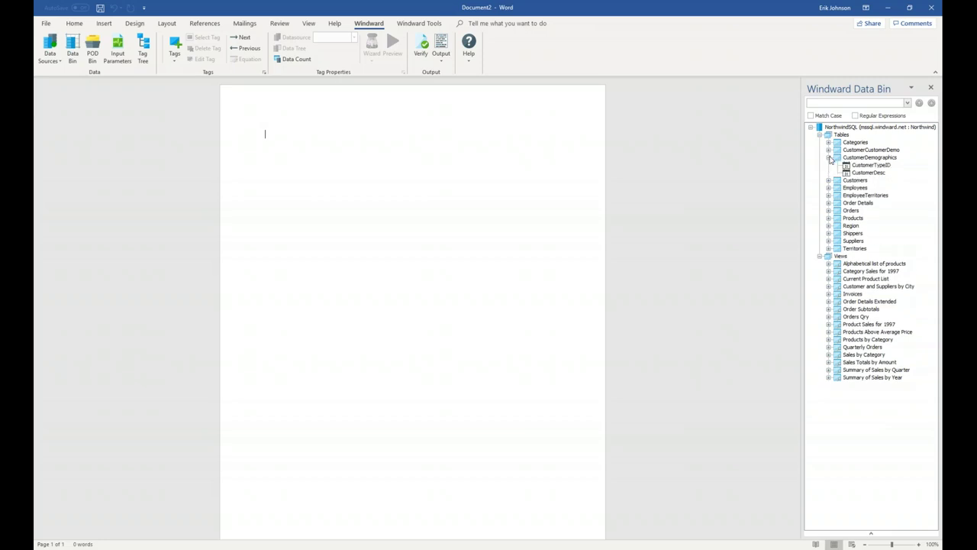
click(830, 158)
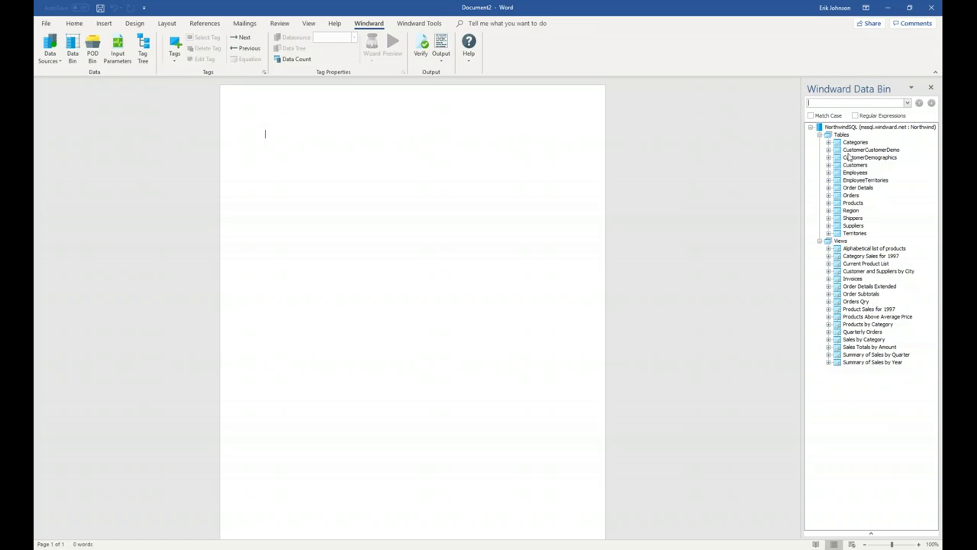
Step: Search the Data Bin for 'Catego' and step through the CategoryID matches
click(810, 102)
text(Category)
click(932, 104)
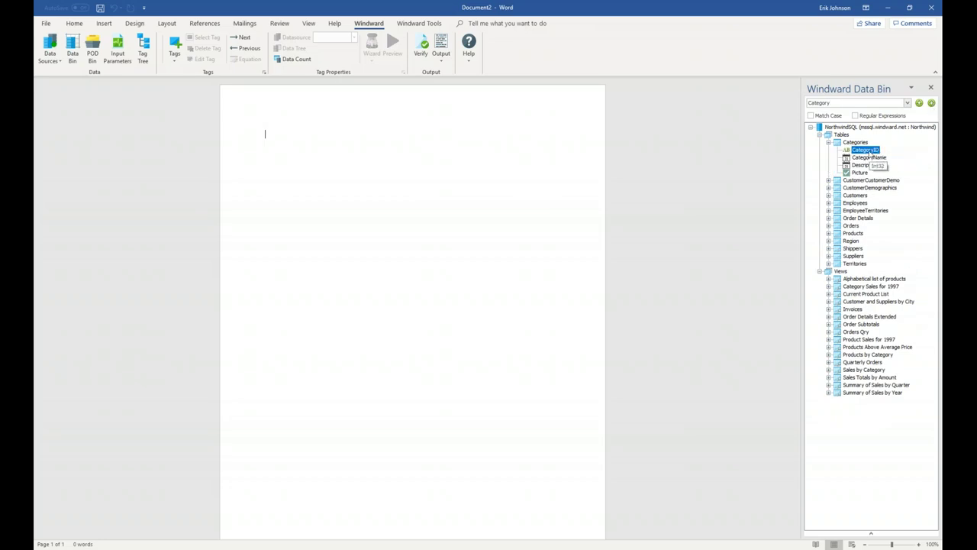
click(931, 104)
click(931, 104)
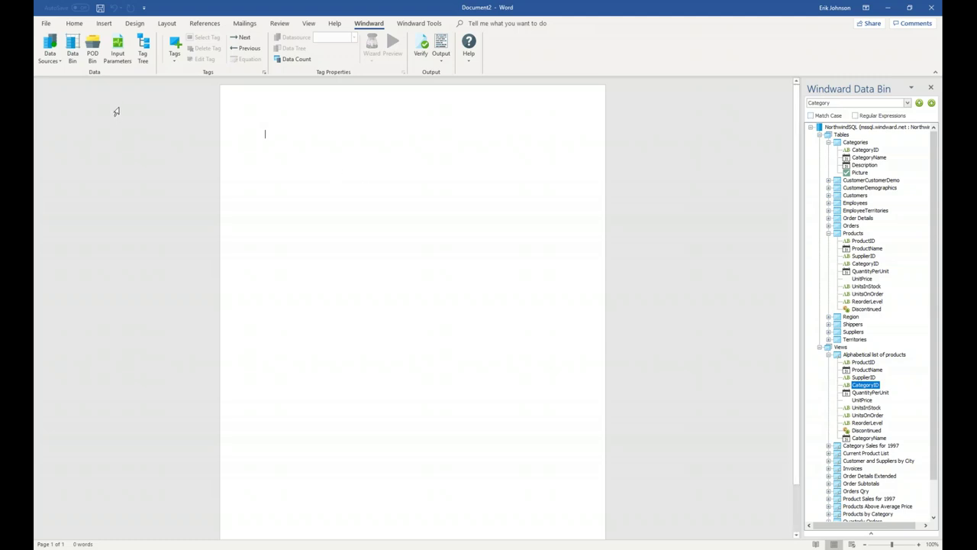
Step: Insert a three-column, two-row table at the top of the page
click(102, 24)
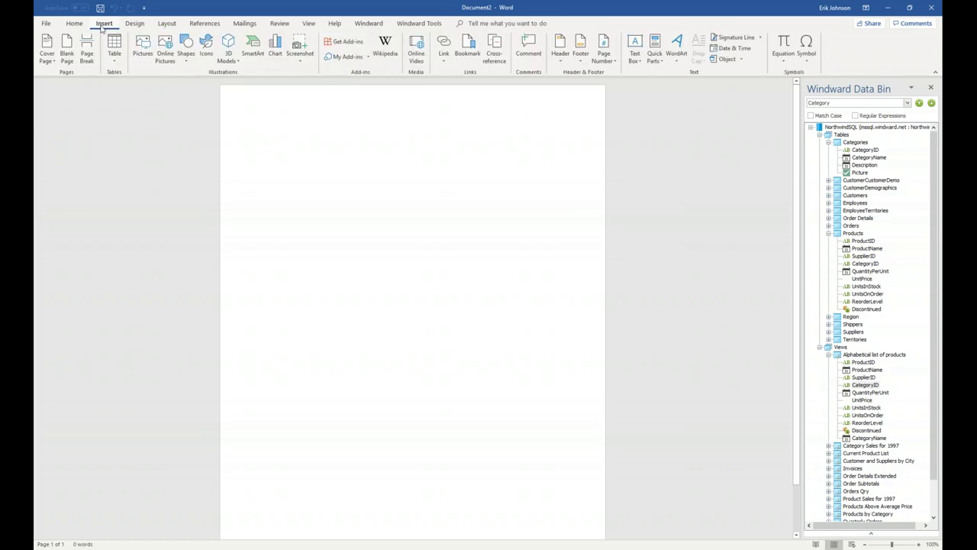
click(117, 48)
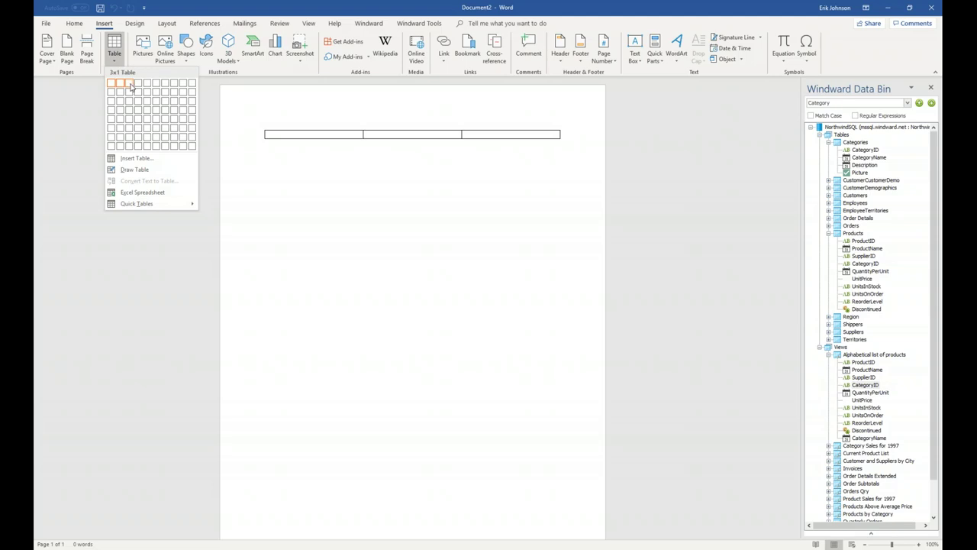
click(131, 92)
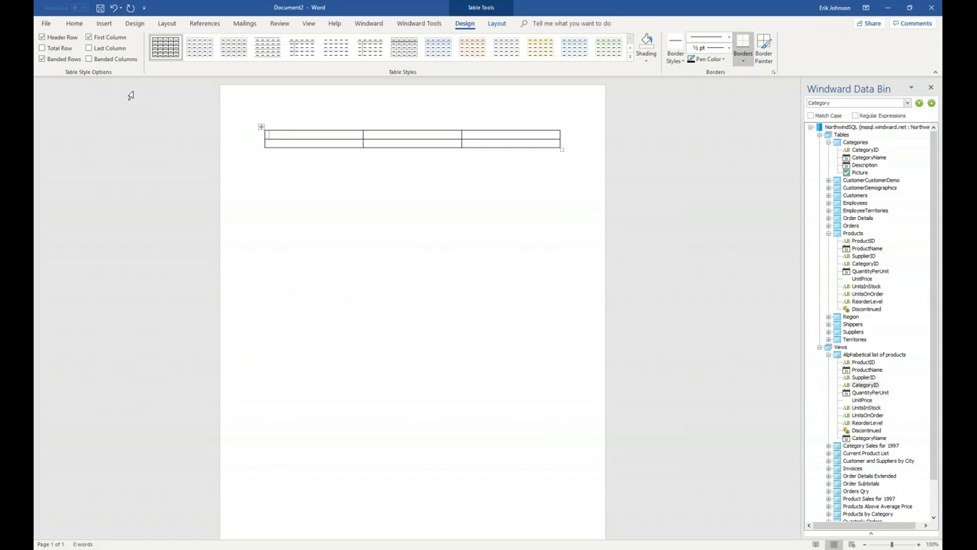
Step: Collapse Products and the views in the Data Bin and select the Categories table
click(829, 234)
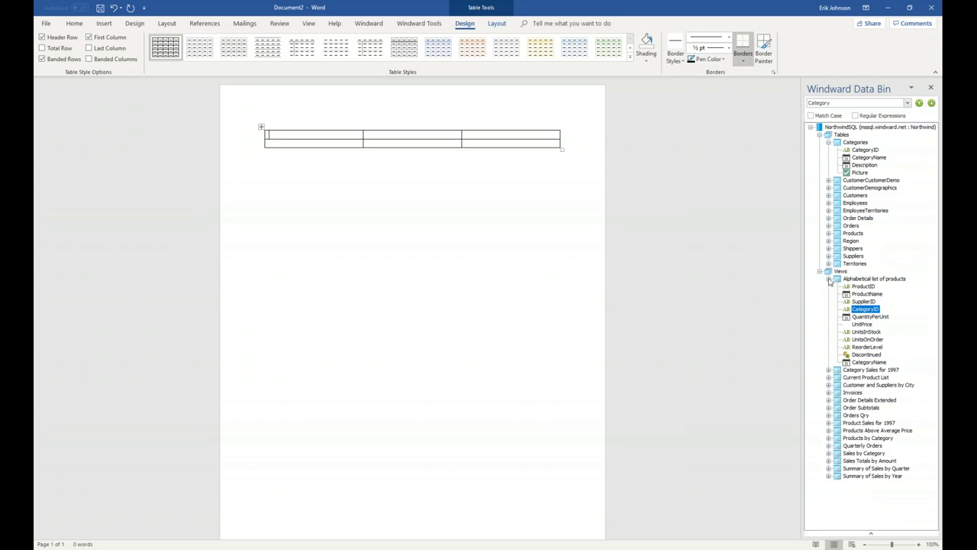
click(829, 279)
click(820, 272)
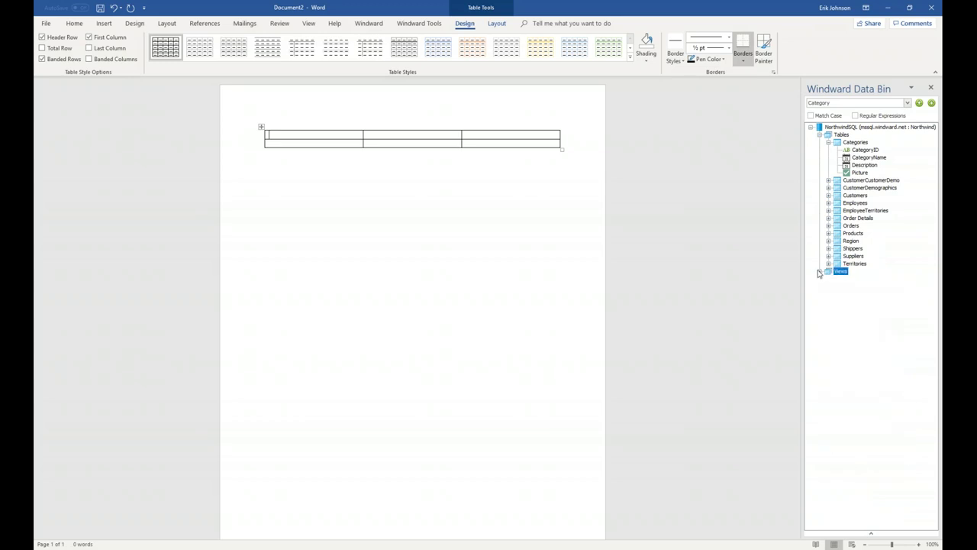
click(819, 272)
click(855, 143)
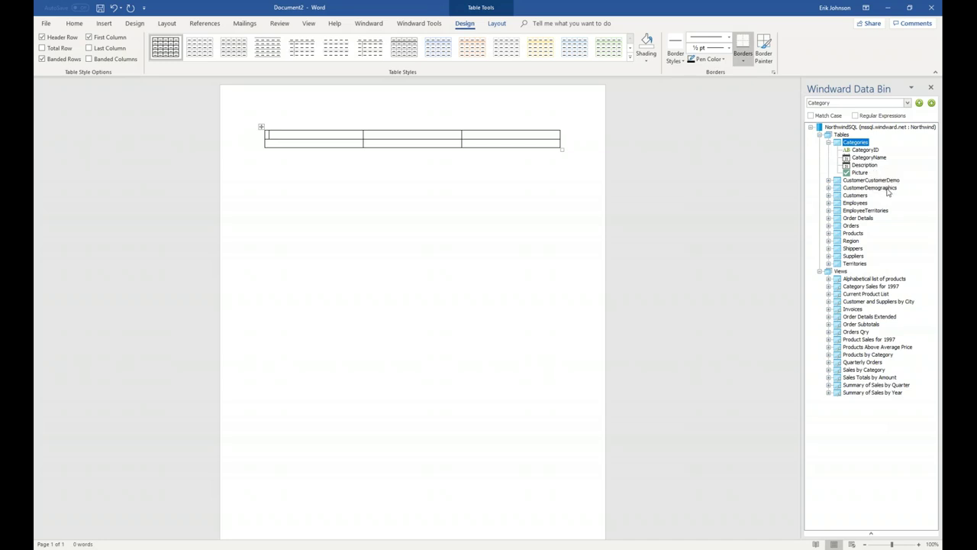
Step: Type the headers Category Name, Description and Picture into the table's first row
click(325, 137)
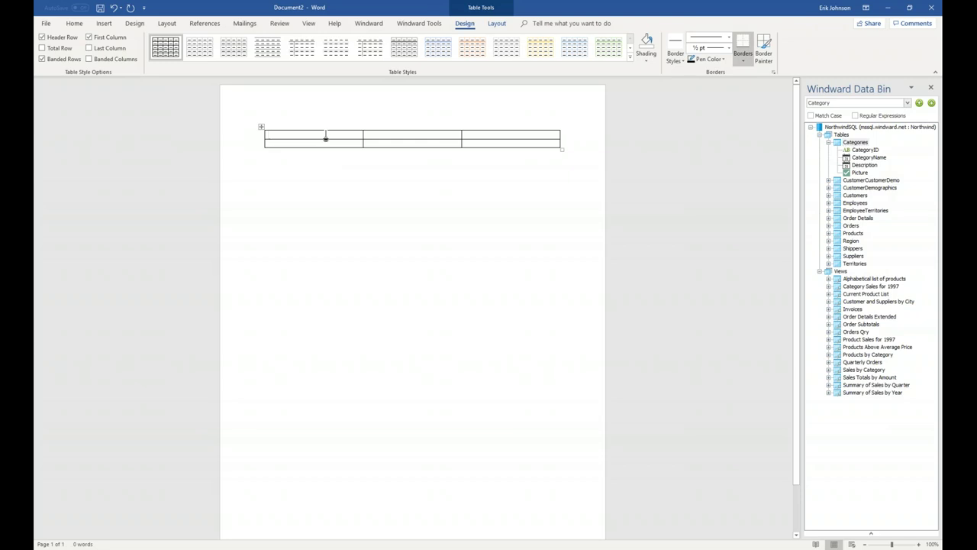
text(Cate)
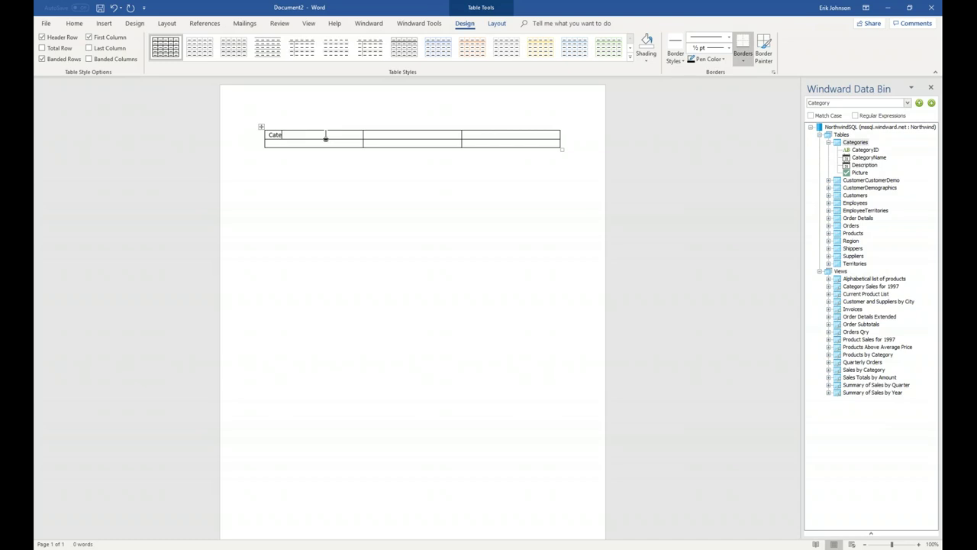
text(gory Name)
text(Descriptio)
text(n)
text(Picture)
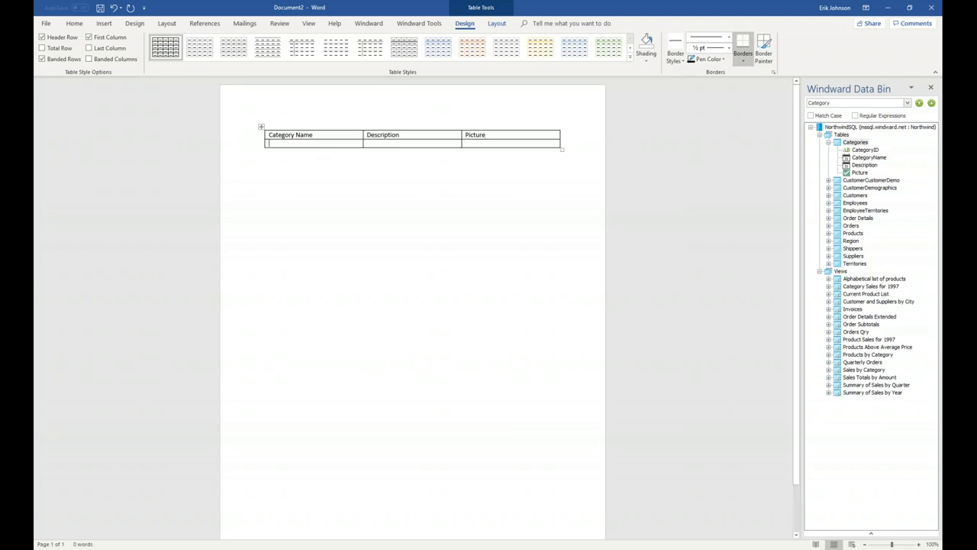
click(277, 143)
Step: Insert a Windward ForEach tag into the second row's first cell
click(368, 30)
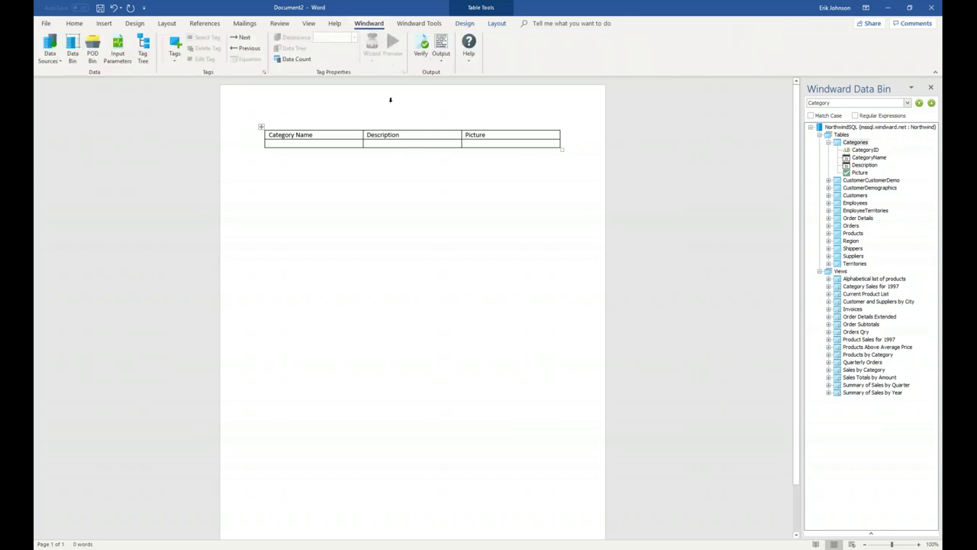
click(299, 142)
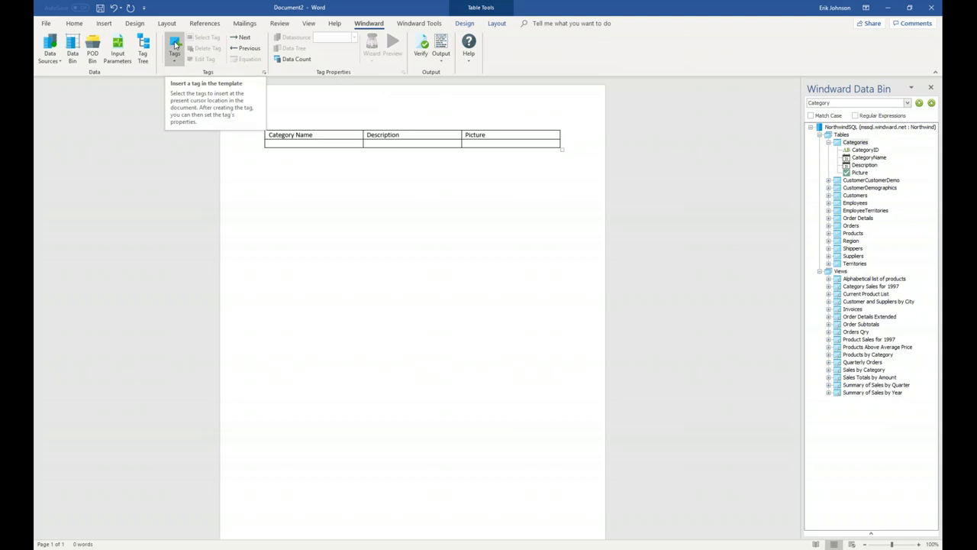
click(175, 44)
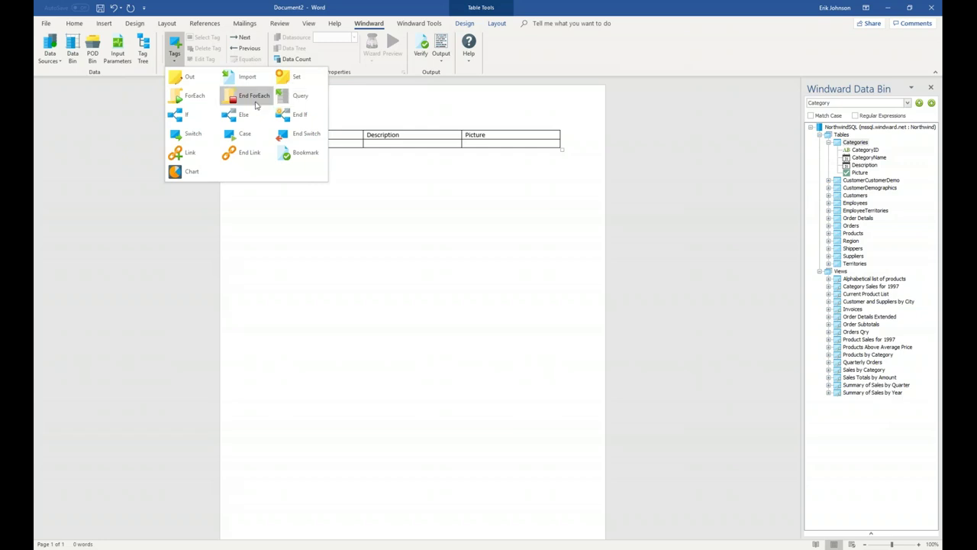
click(195, 97)
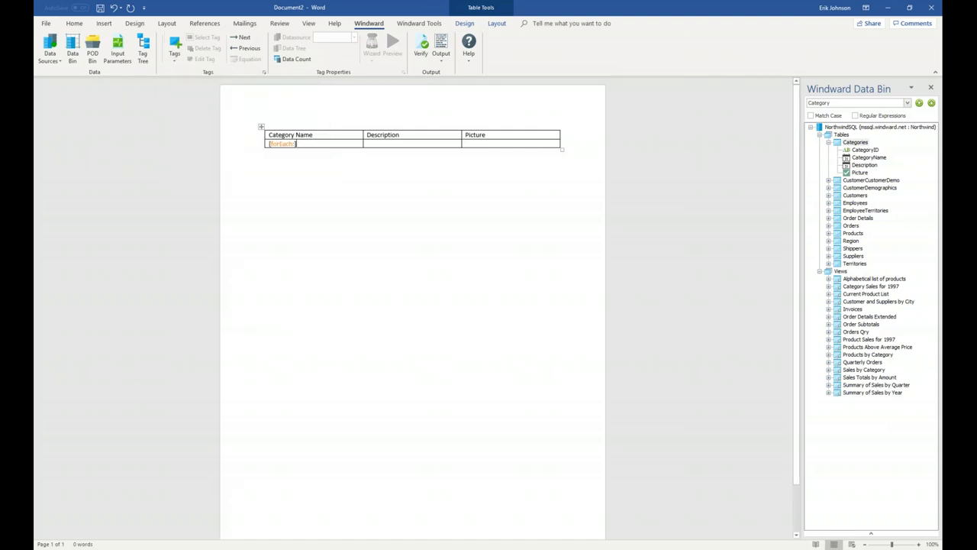
Step: Select the forEach tag to view its NorthwindSQL datasource and varName1 variable
click(283, 143)
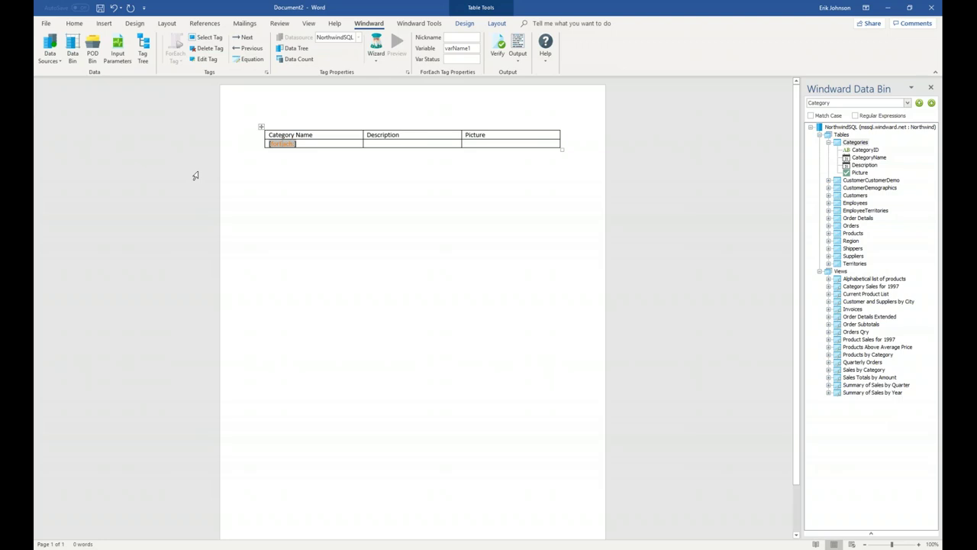
Step: Rename the loop variable from varName1 to varCategories, leaving other tag references unchanged
double_click(452, 48)
click(451, 48)
key(ctrl+a)
text(varCategories)
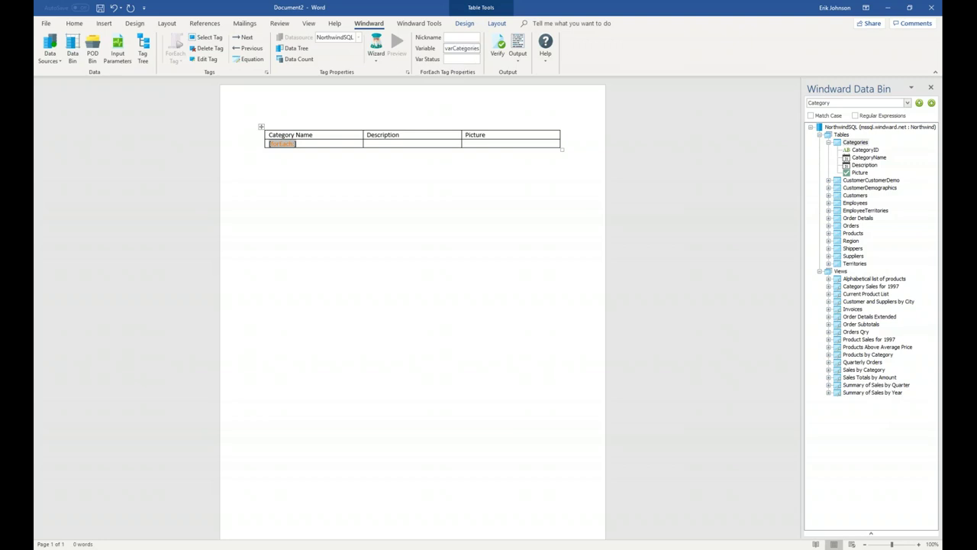
key(Return)
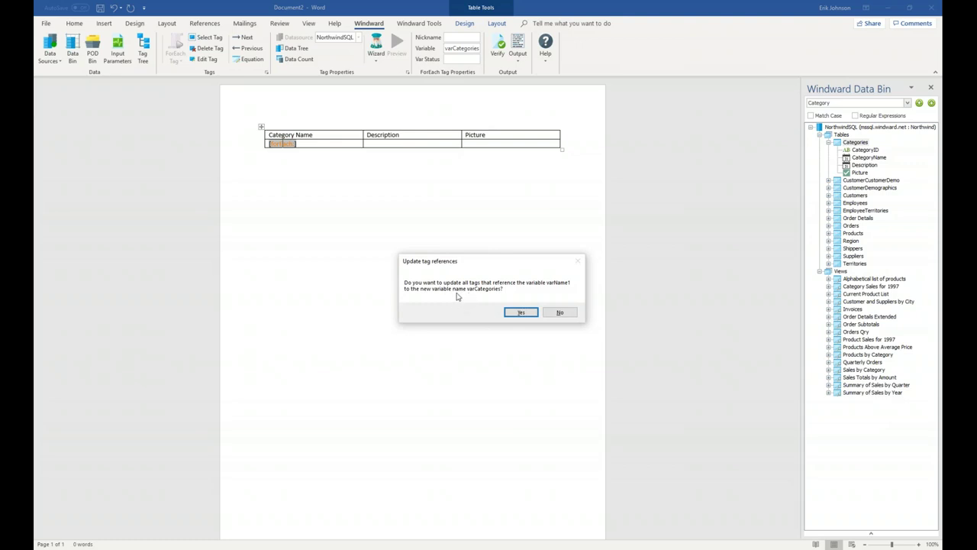
click(559, 313)
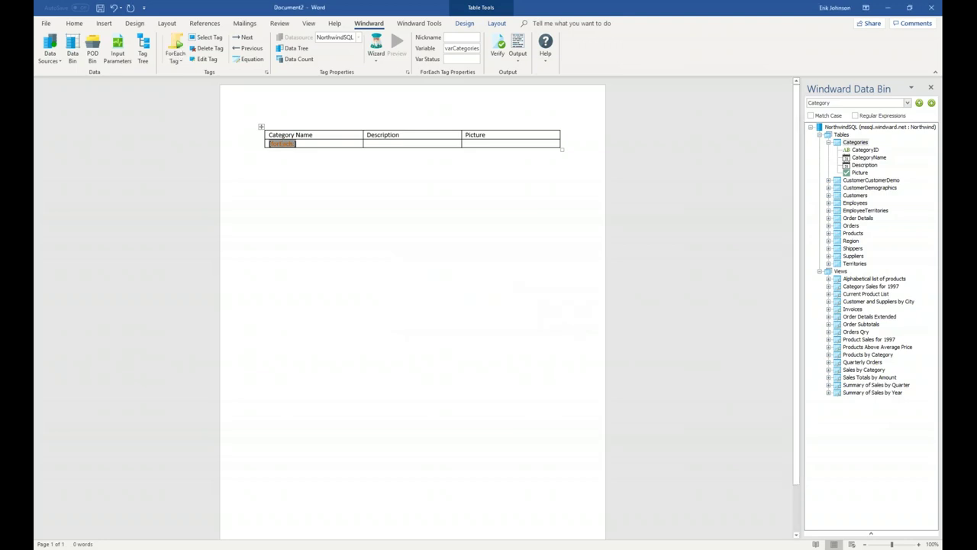
Step: Set the loop tag's nickname to Categories
click(450, 38)
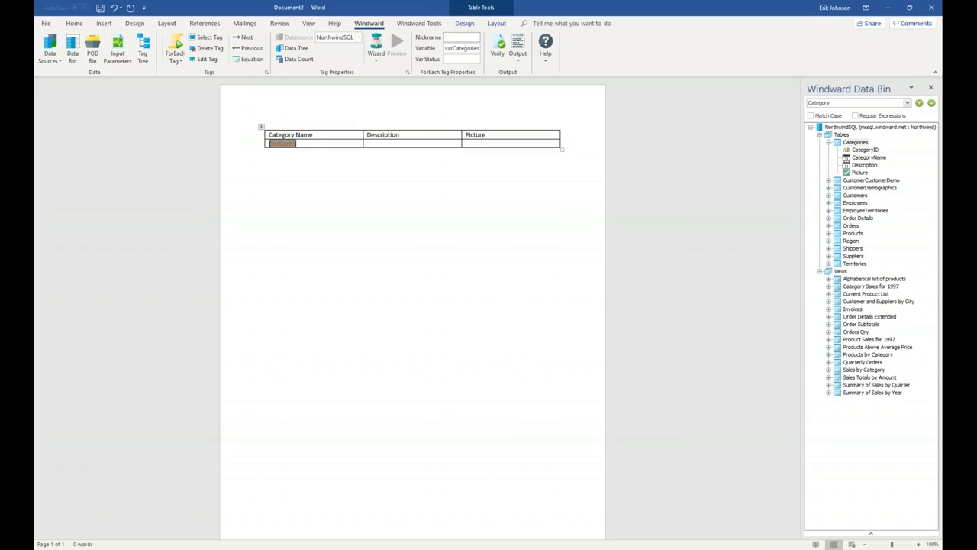
text(Categories)
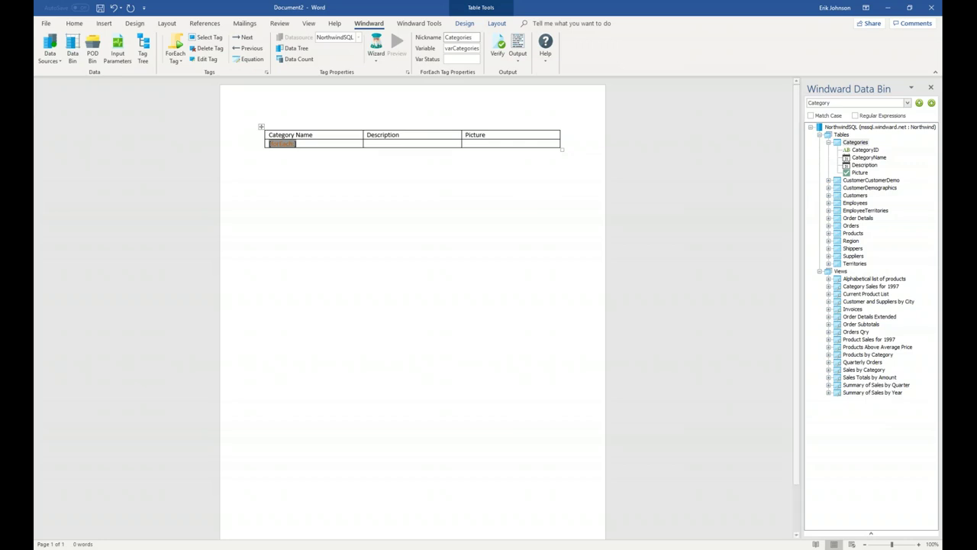
click(277, 222)
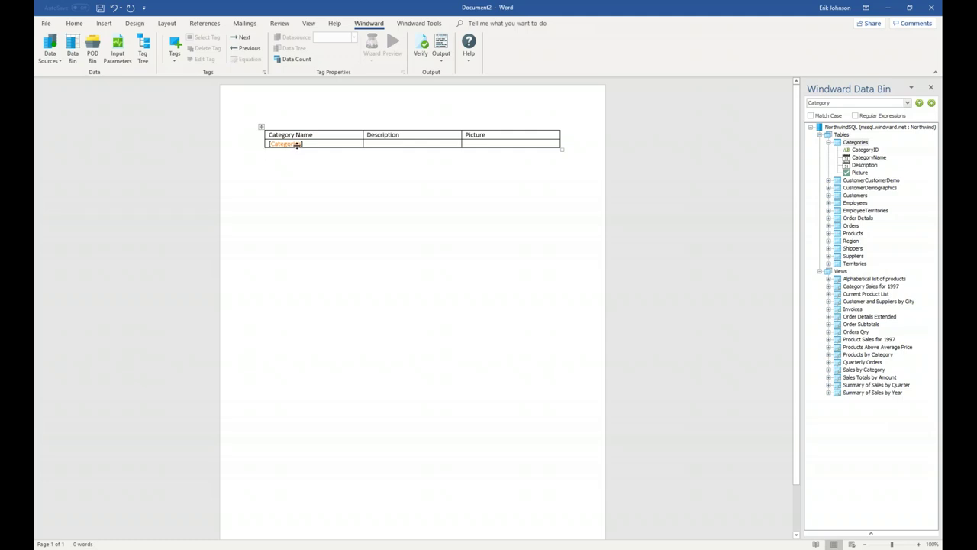
click(293, 144)
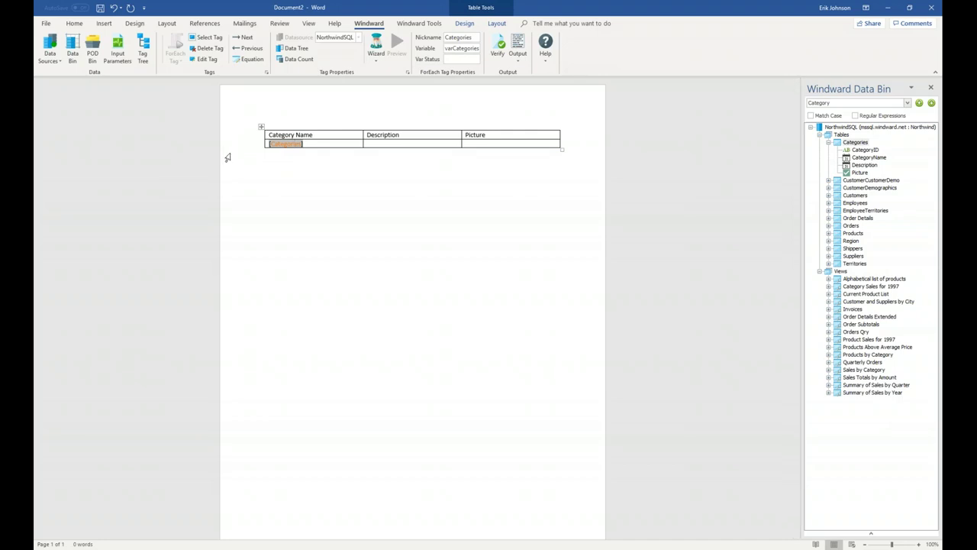
mouse_move(290, 144)
Step: Browse the Northwind data tree and set the loop's select to Tables > Categories
click(299, 49)
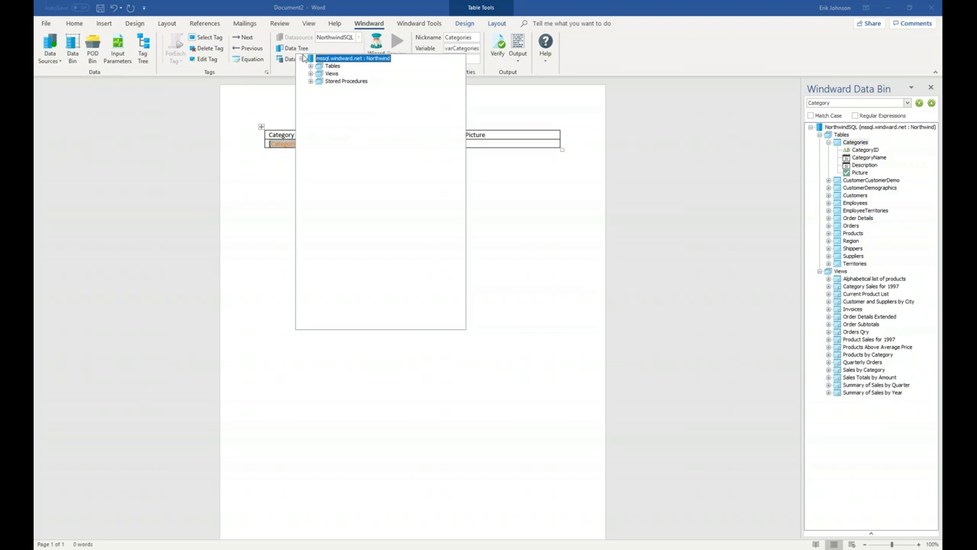
click(310, 66)
click(310, 66)
click(311, 73)
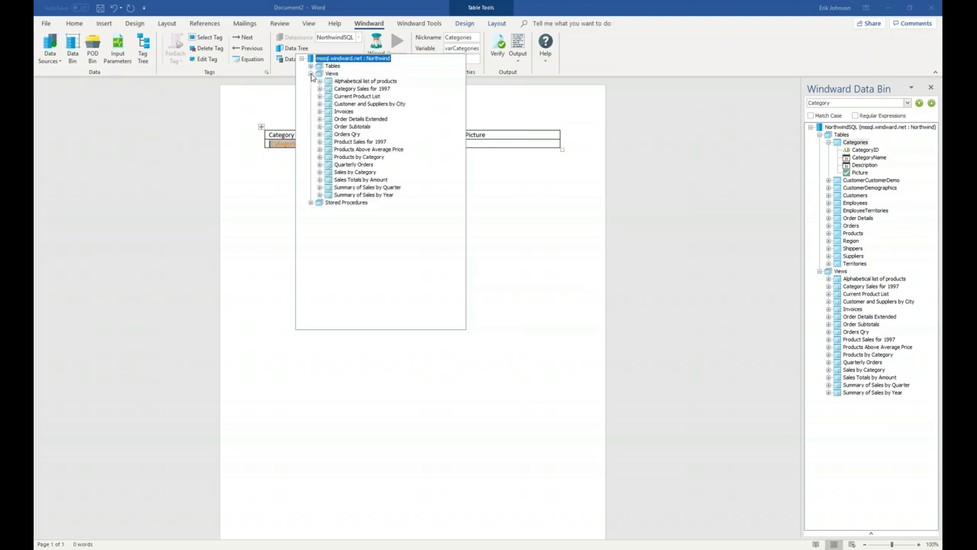
click(311, 73)
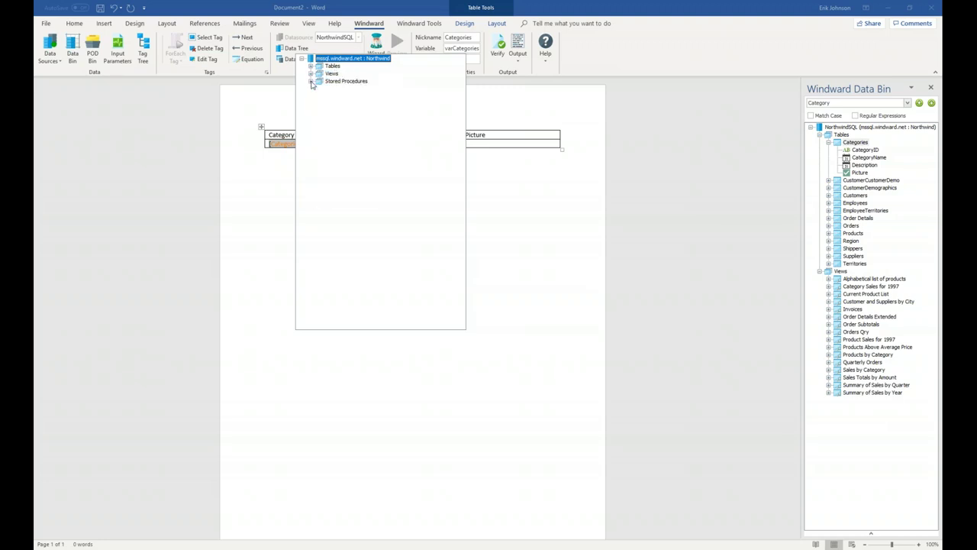
click(311, 80)
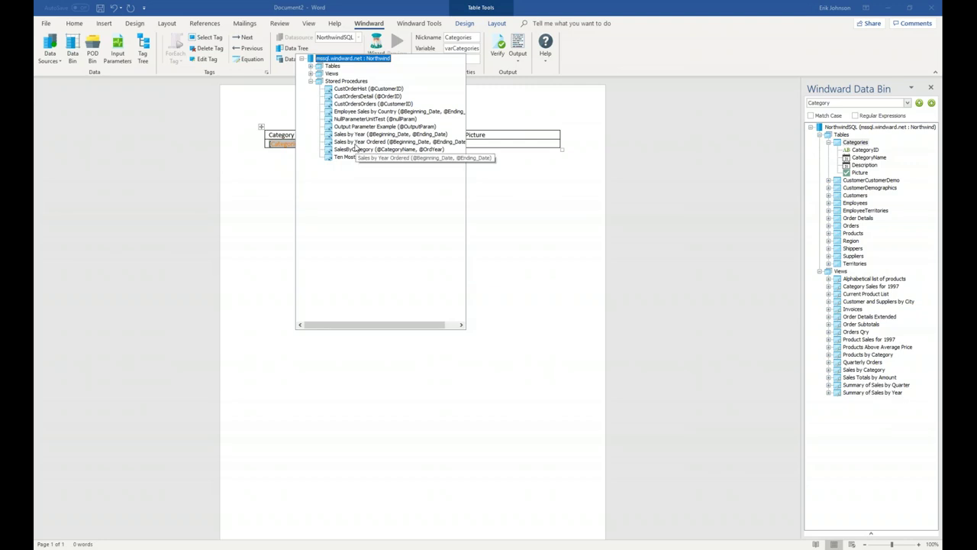
click(311, 81)
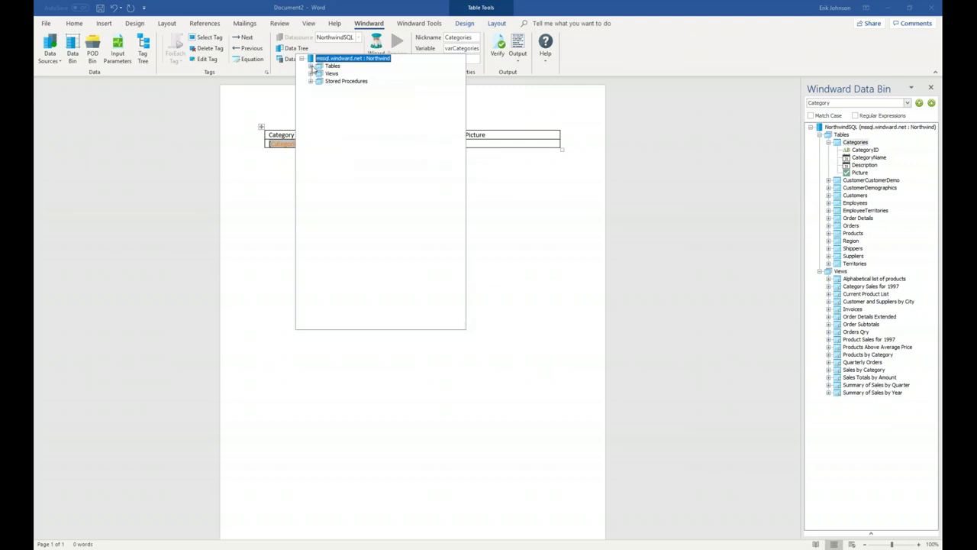
click(312, 66)
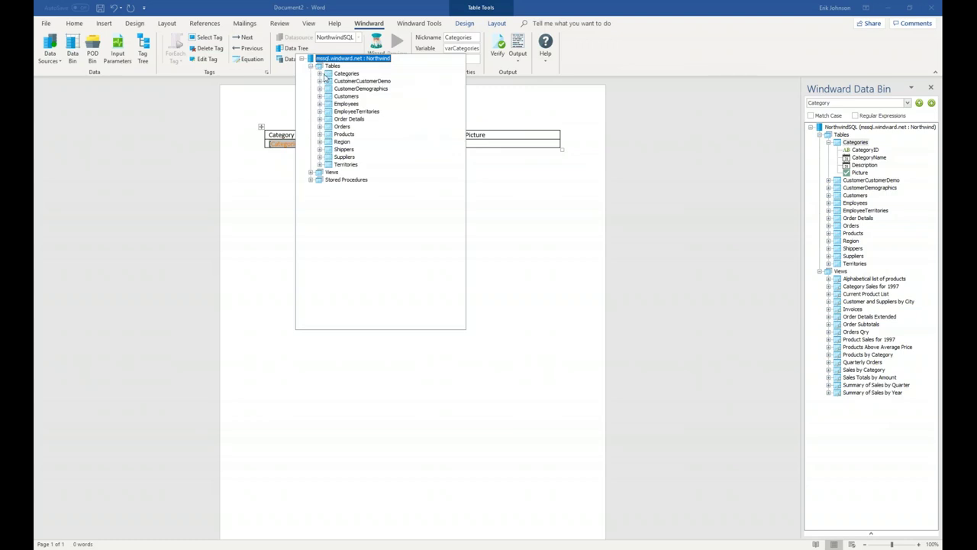
click(320, 73)
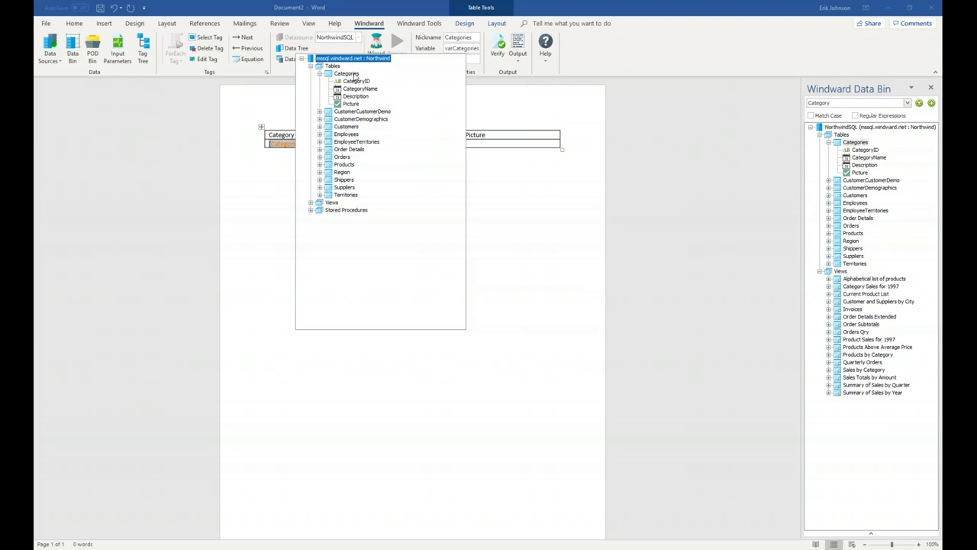
click(354, 75)
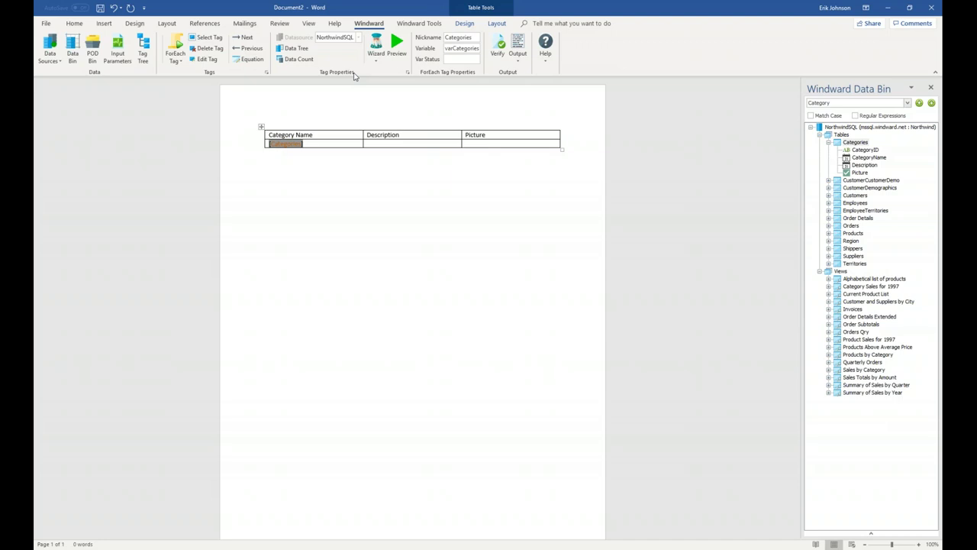
click(292, 147)
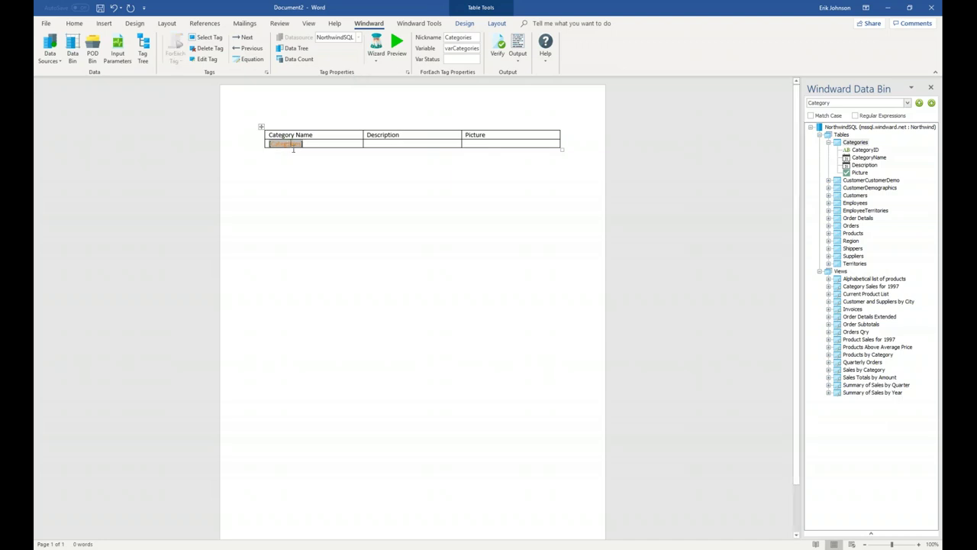
click(401, 39)
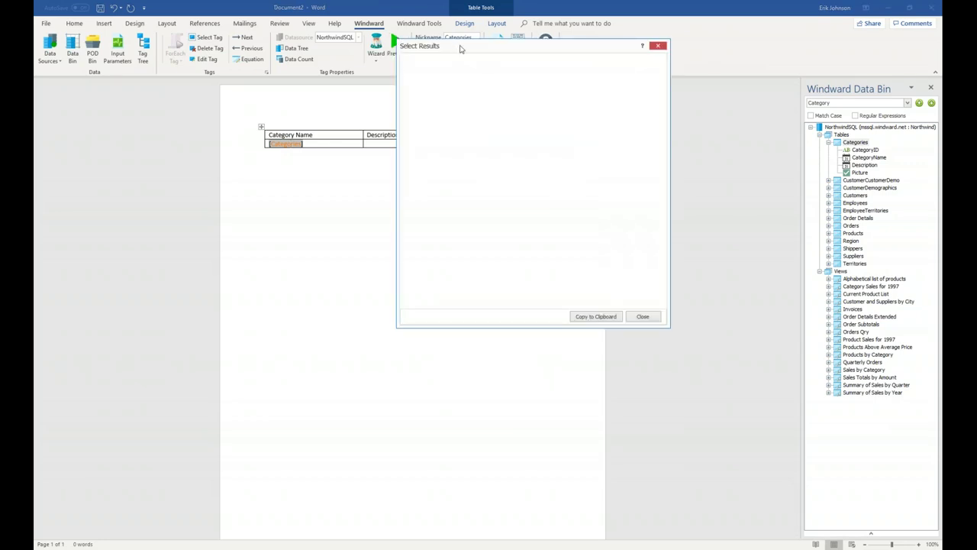
drag(468, 50, 288, 202)
drag(516, 285, 568, 285)
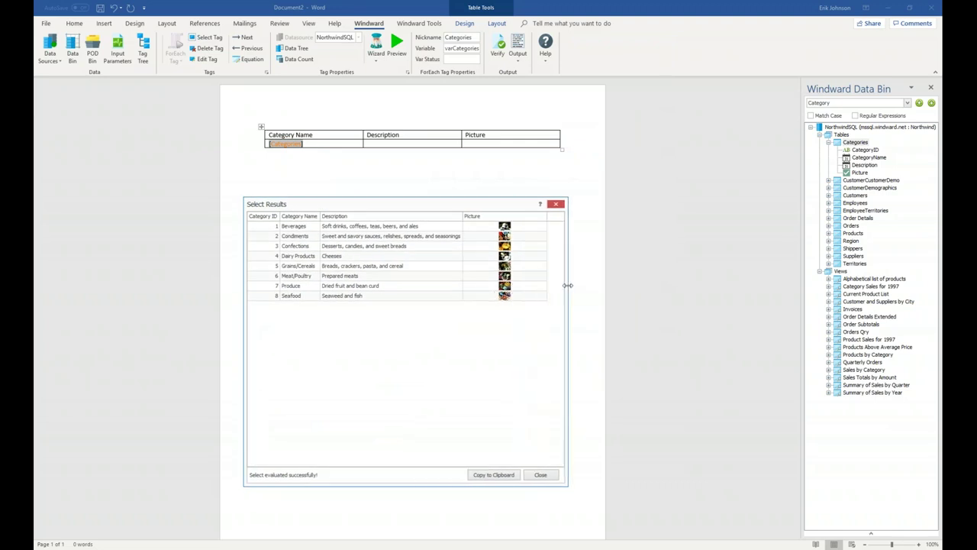
right_click(290, 220)
click(407, 211)
click(556, 206)
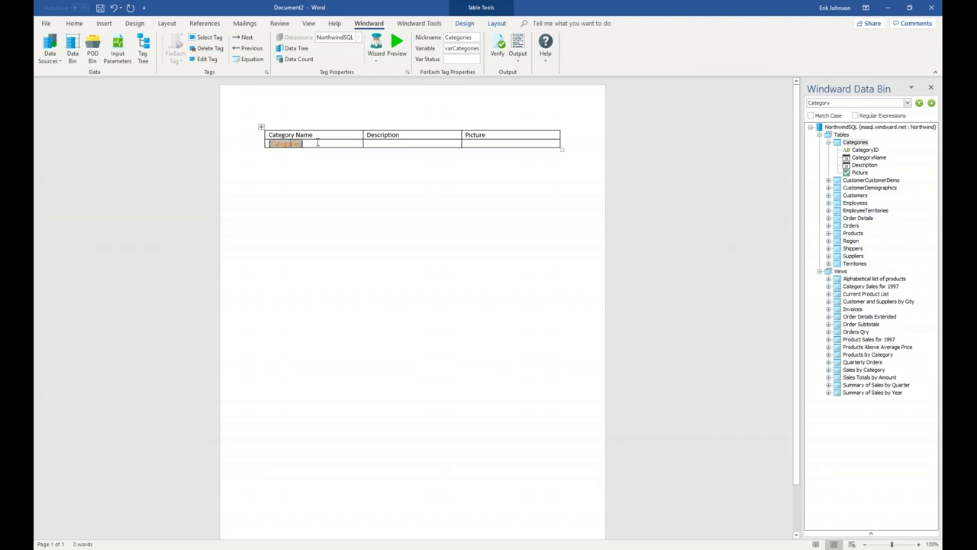
Step: Insert an Out tag right after the Categories loop tag and select it
click(317, 142)
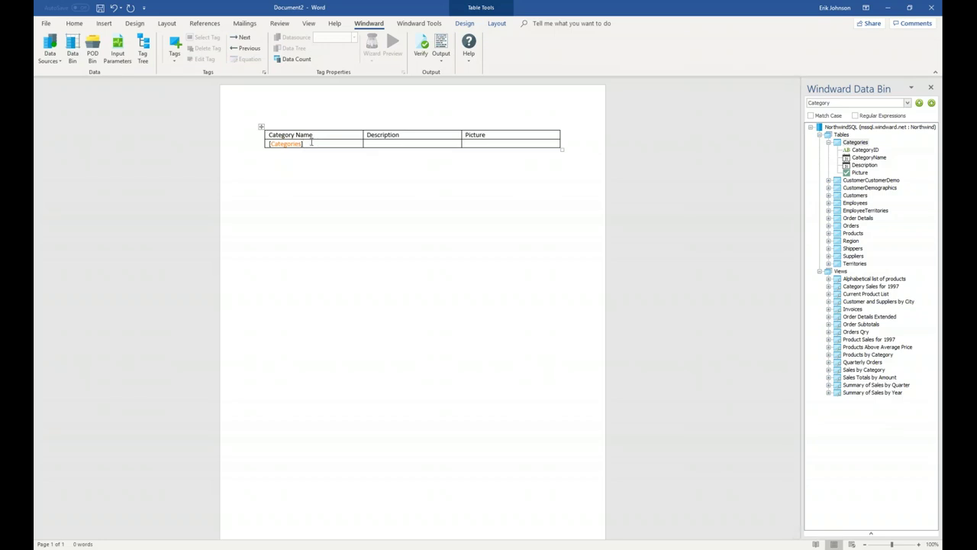
click(174, 48)
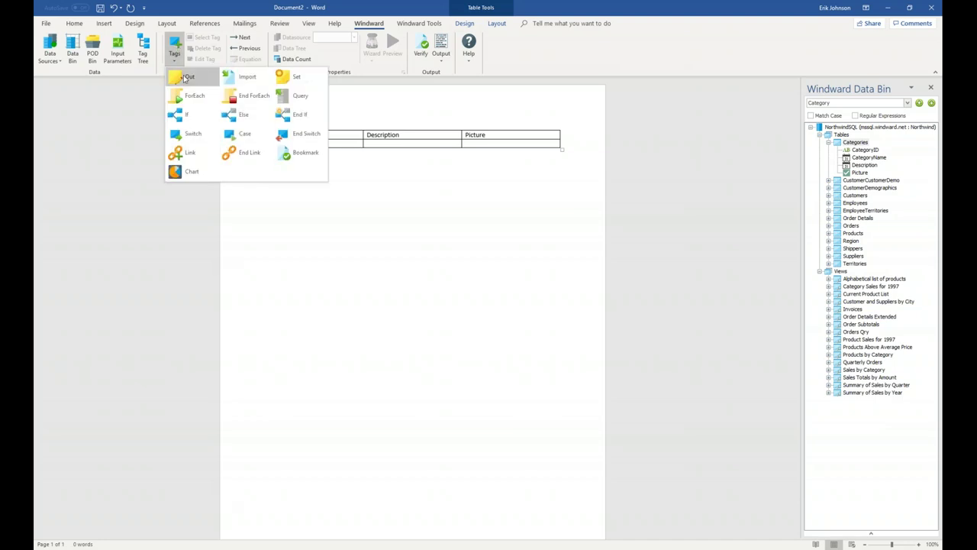
click(186, 77)
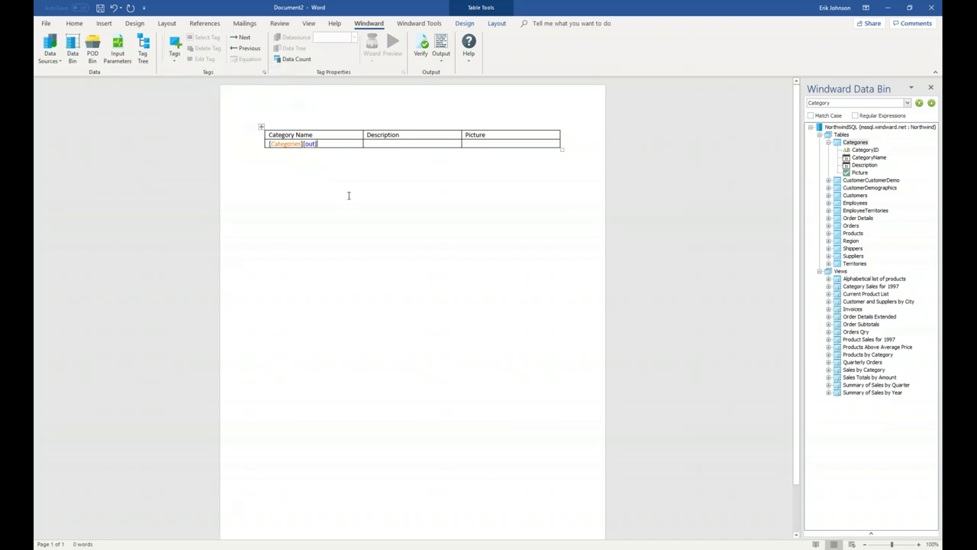
click(318, 143)
double_click(310, 143)
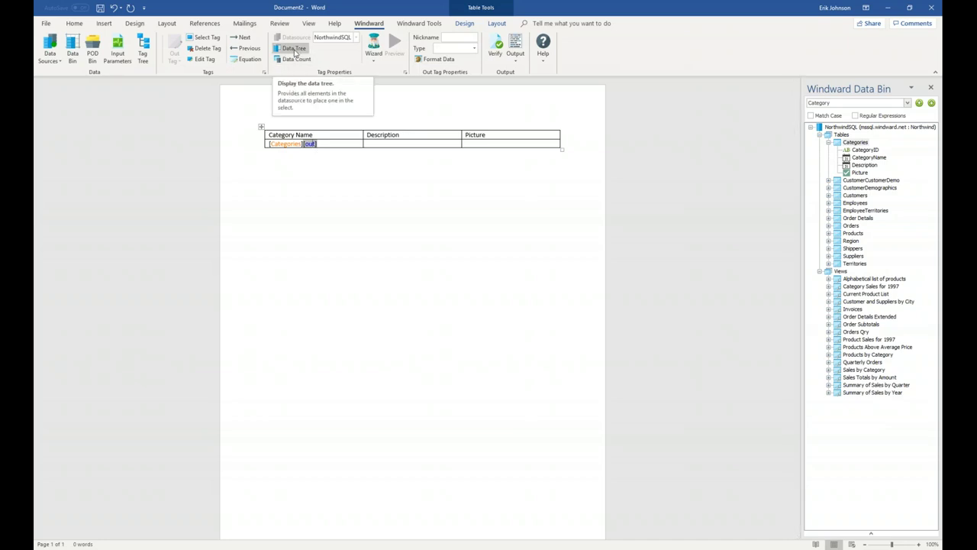
Step: Bind the out tag to varCategories > CategoryName via the data tree
click(295, 50)
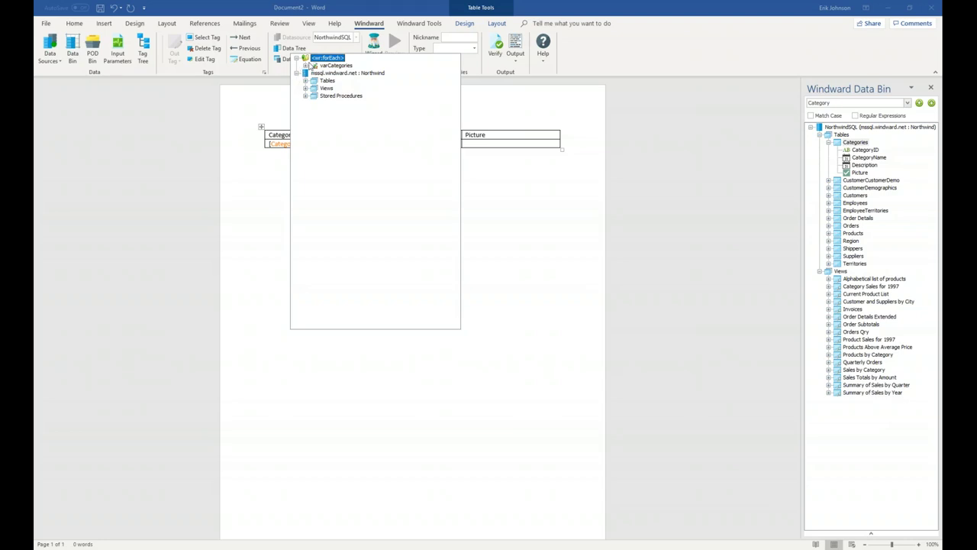
mouse_move(321, 68)
click(305, 66)
mouse_move(350, 70)
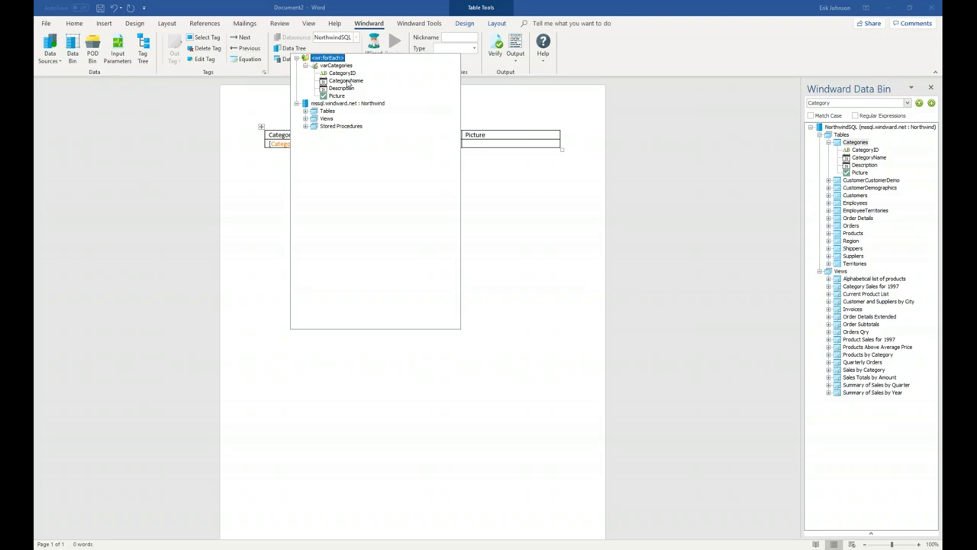
double_click(347, 81)
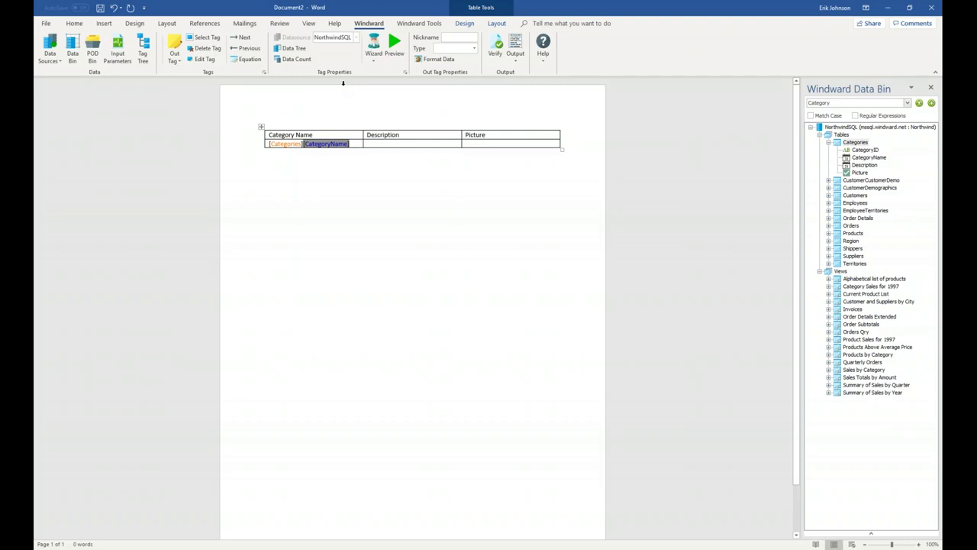
Step: Compare the varCategories fields with Tables > Categories in the data tree
click(296, 51)
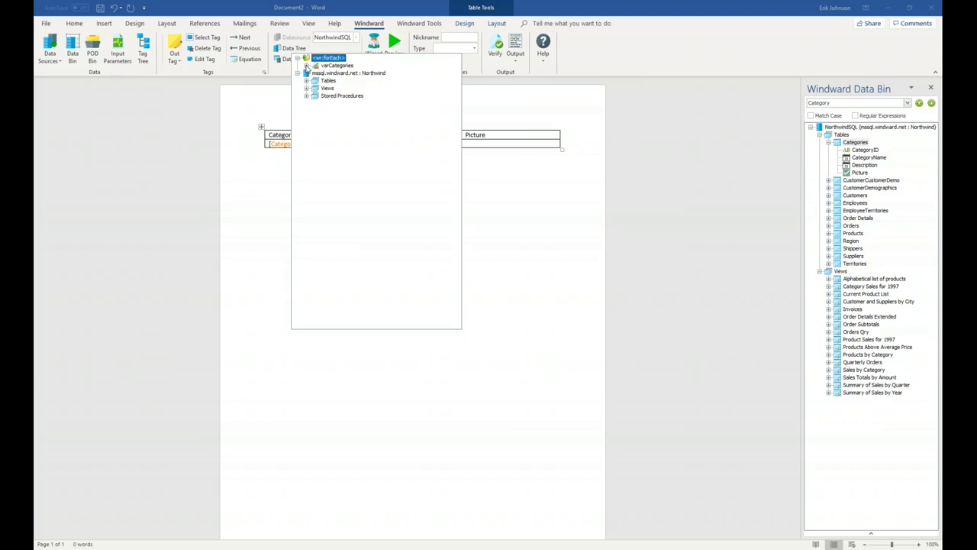
click(306, 65)
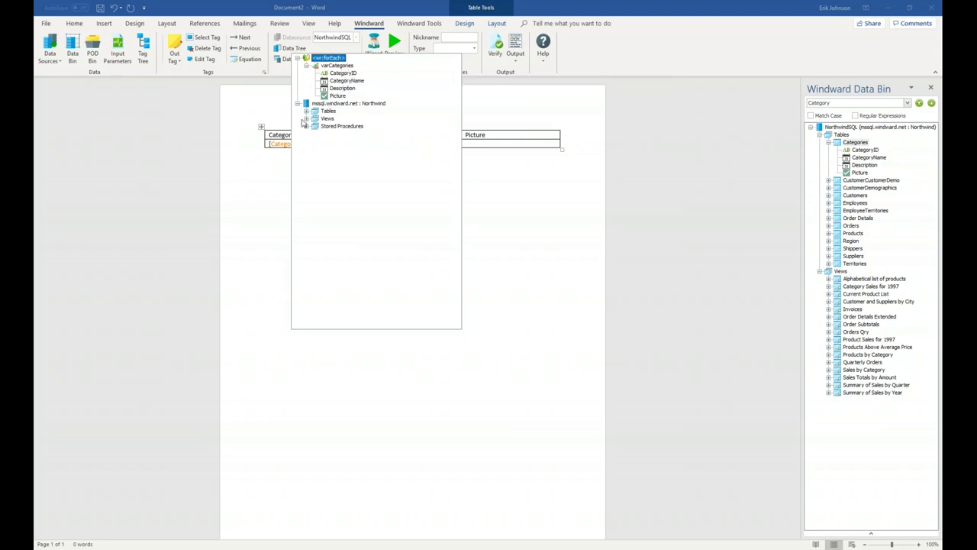
click(307, 111)
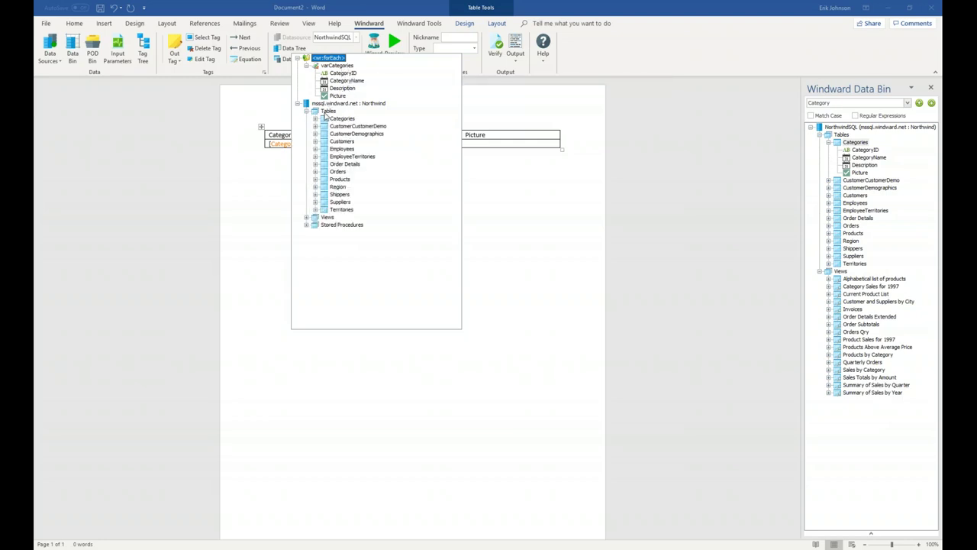
click(315, 119)
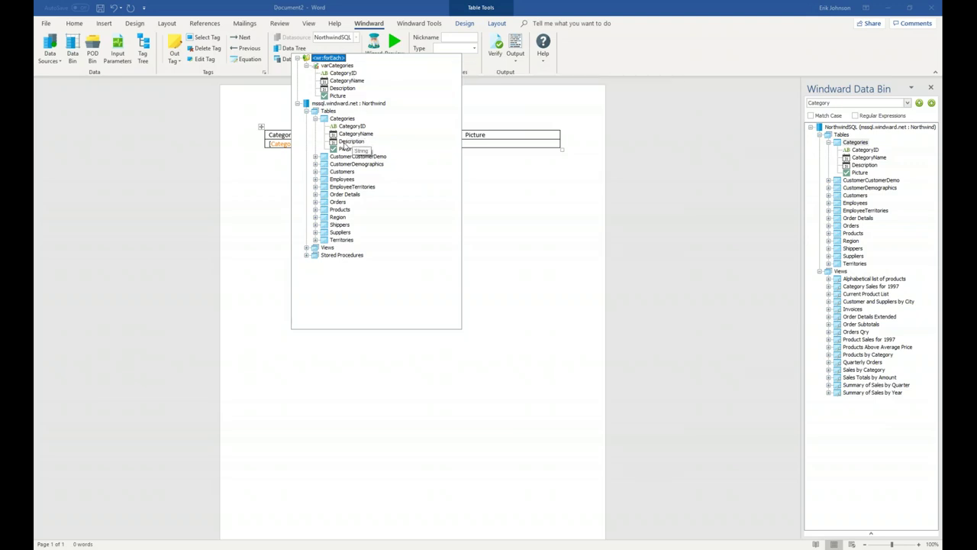
Step: Confirm CategoryName as the output field and bring up tag types for the Description cell
mouse_move(331, 71)
click(489, 178)
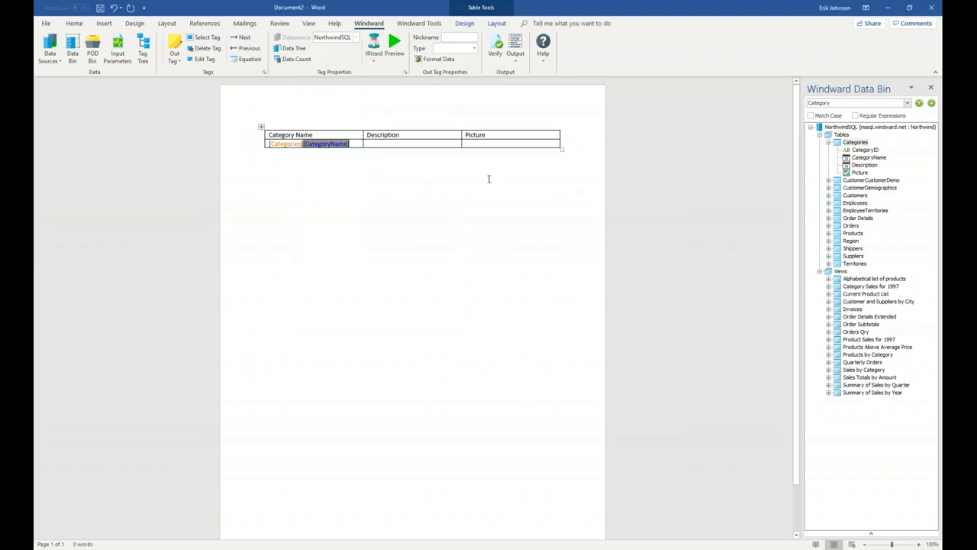
click(382, 143)
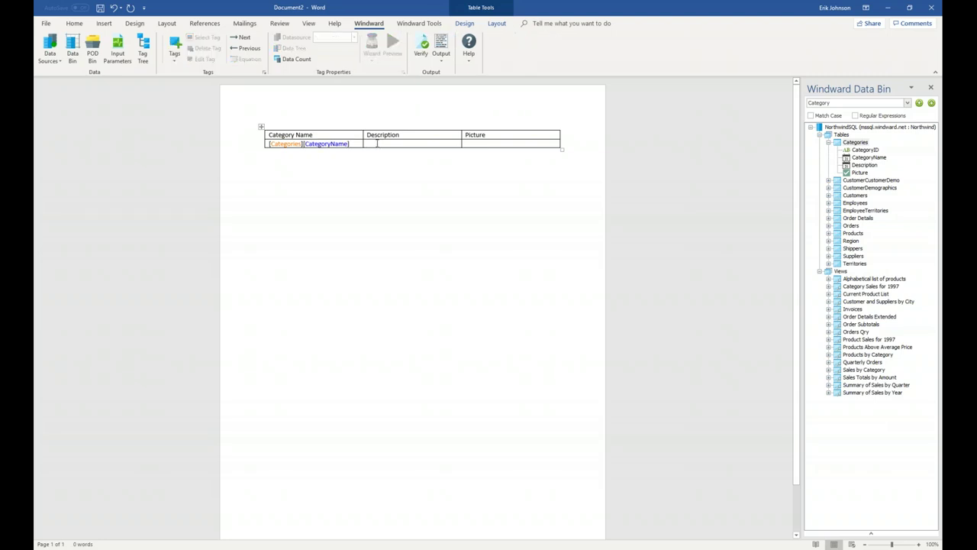
click(175, 47)
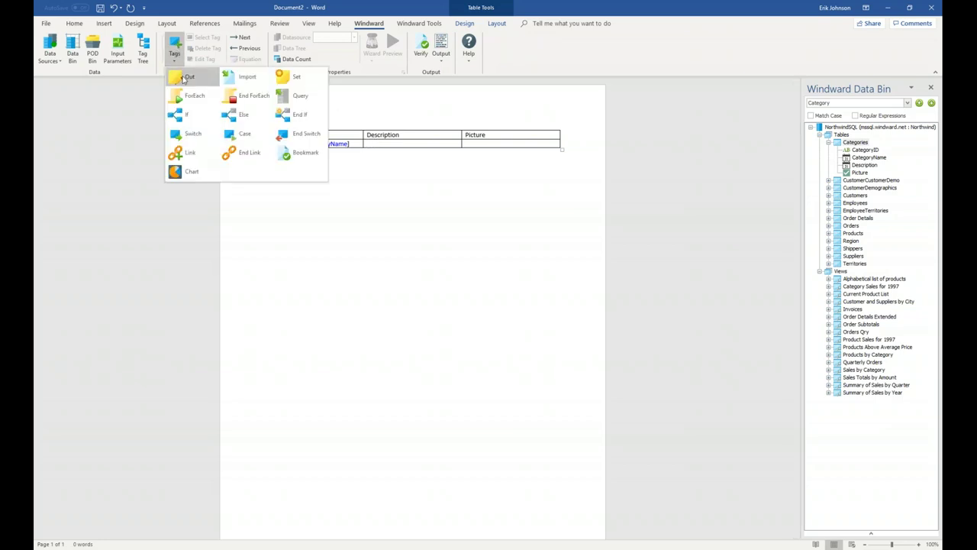
Step: Insert an out tag in the Description cell bound to varCategories > Description
click(184, 79)
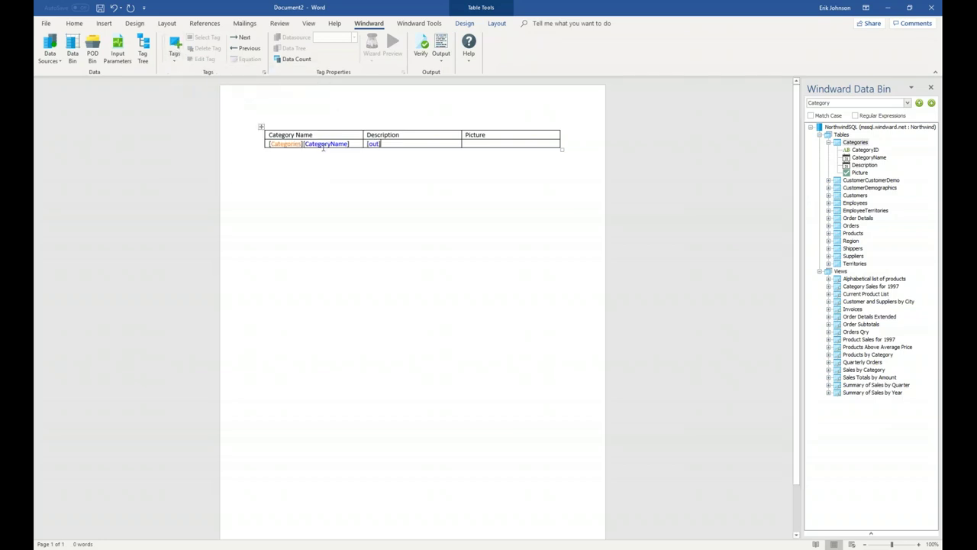
click(373, 143)
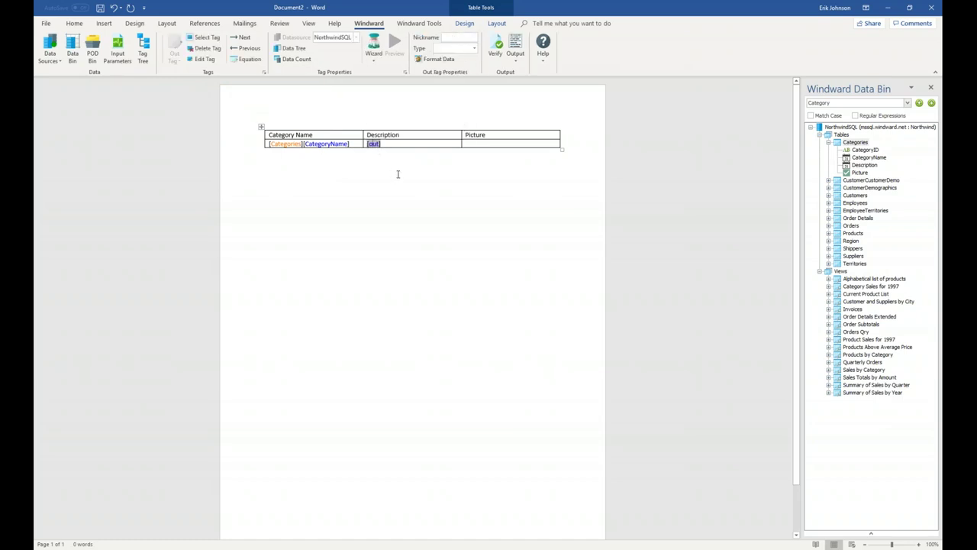
click(294, 48)
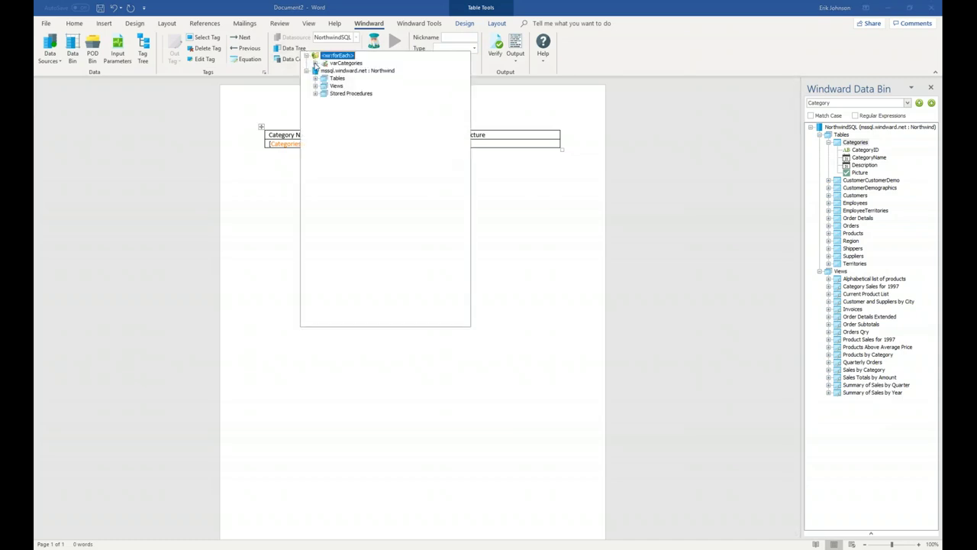
click(315, 63)
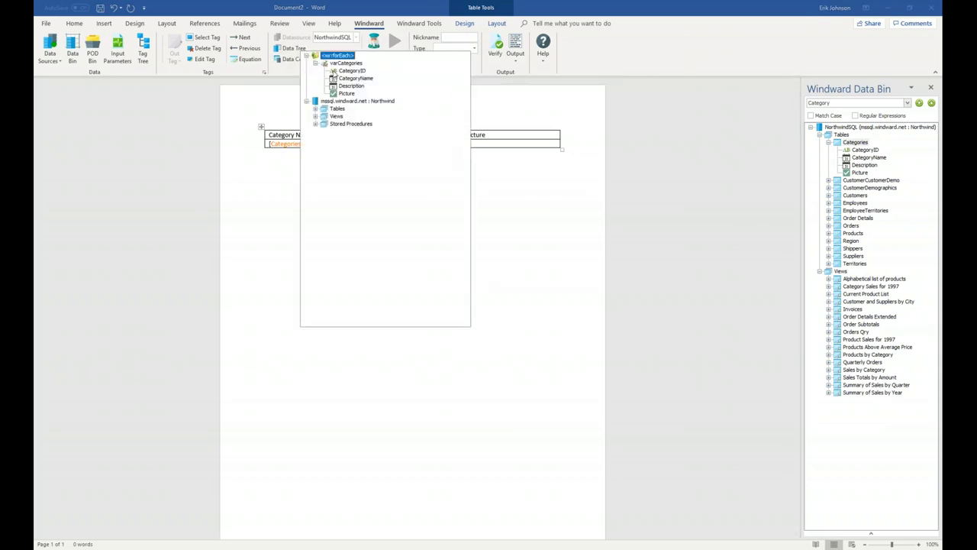
click(352, 87)
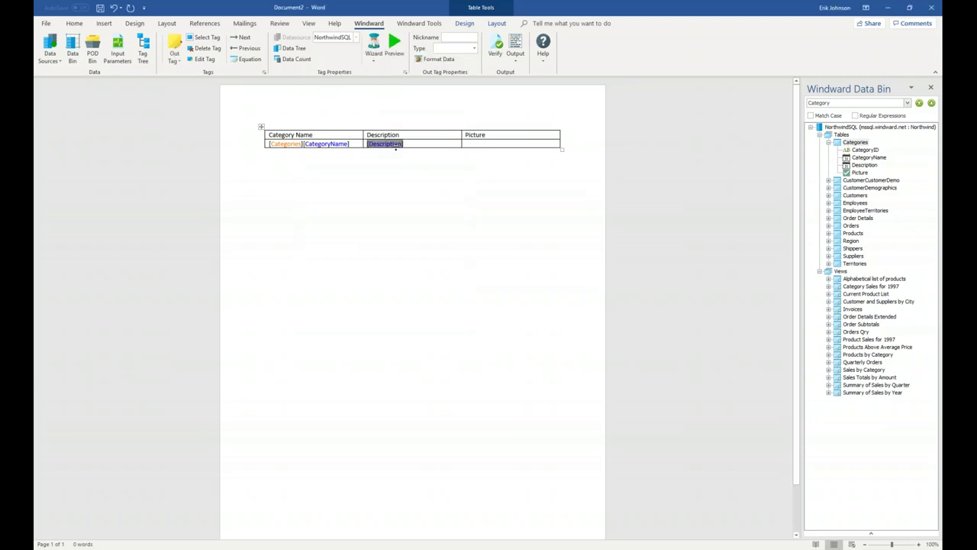
click(474, 142)
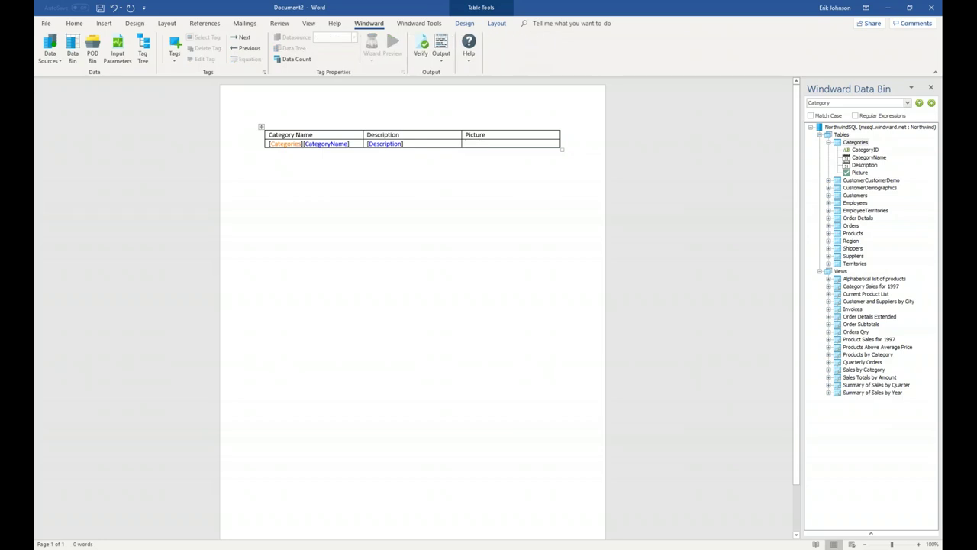
Step: Insert an out tag in the Picture cell bound to varCategories > Picture
click(183, 47)
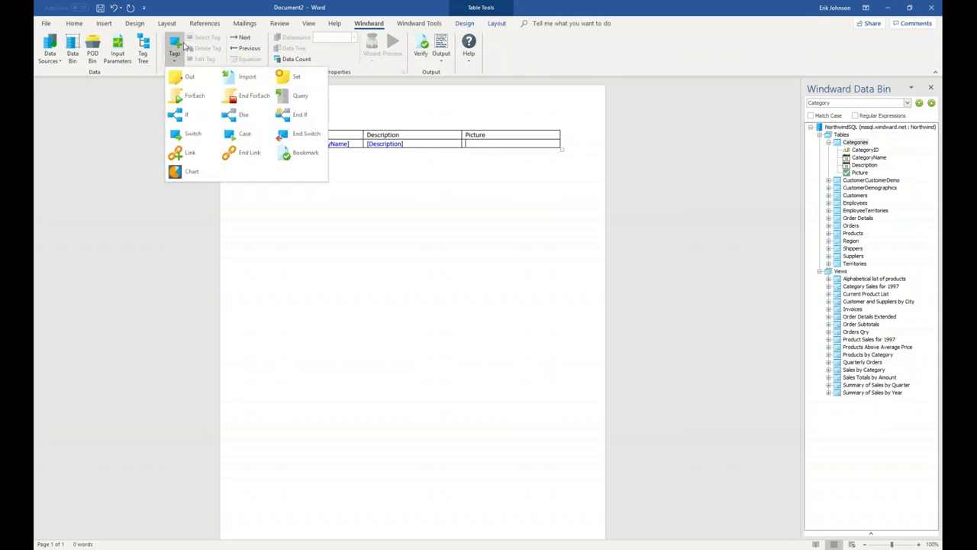
click(190, 76)
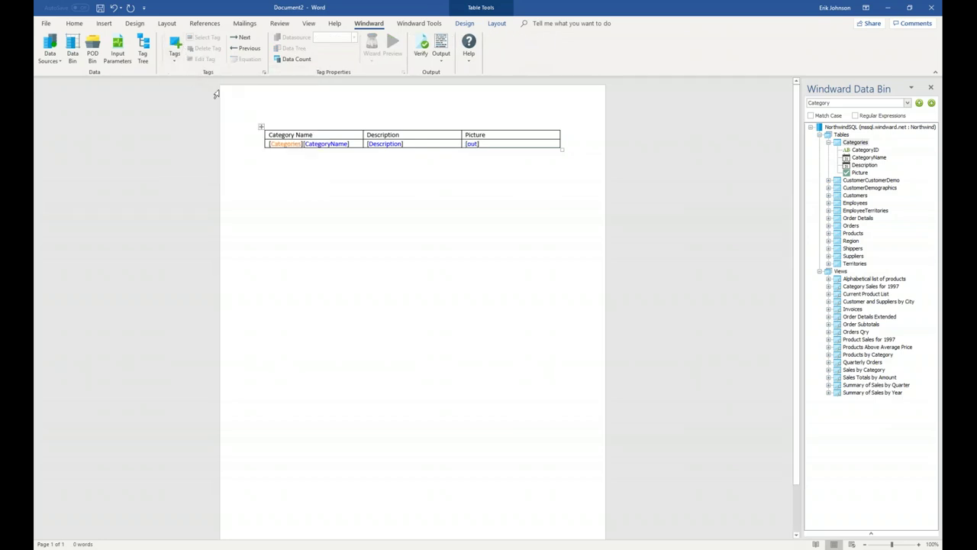
click(473, 145)
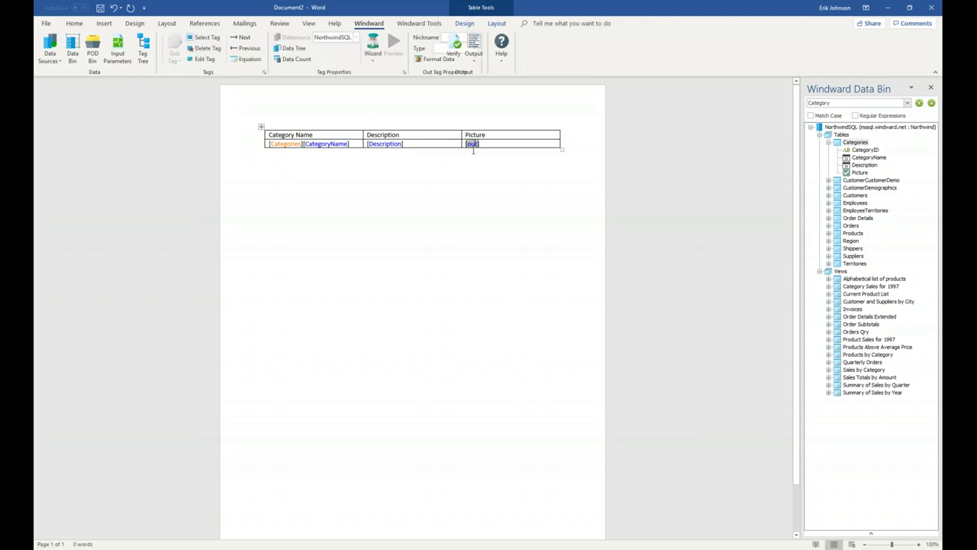
click(293, 49)
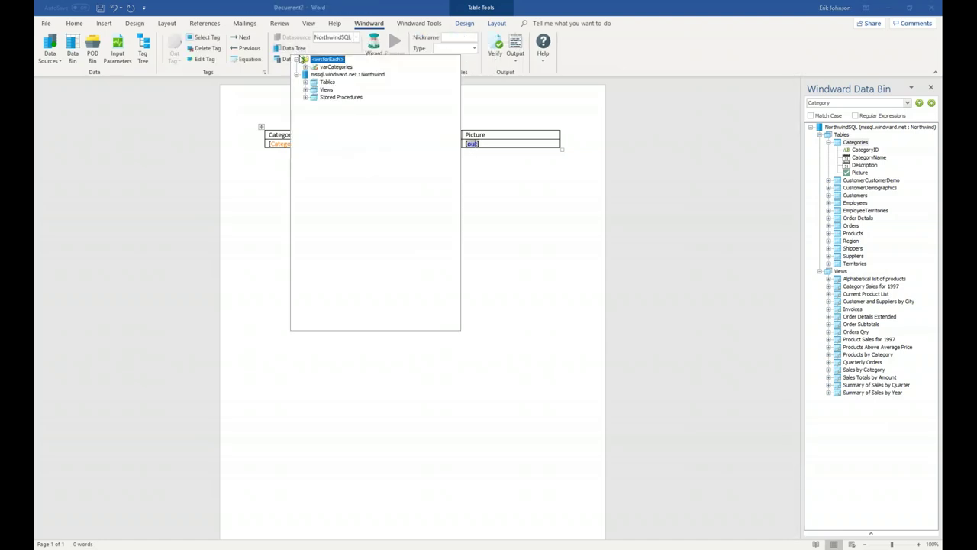
click(305, 67)
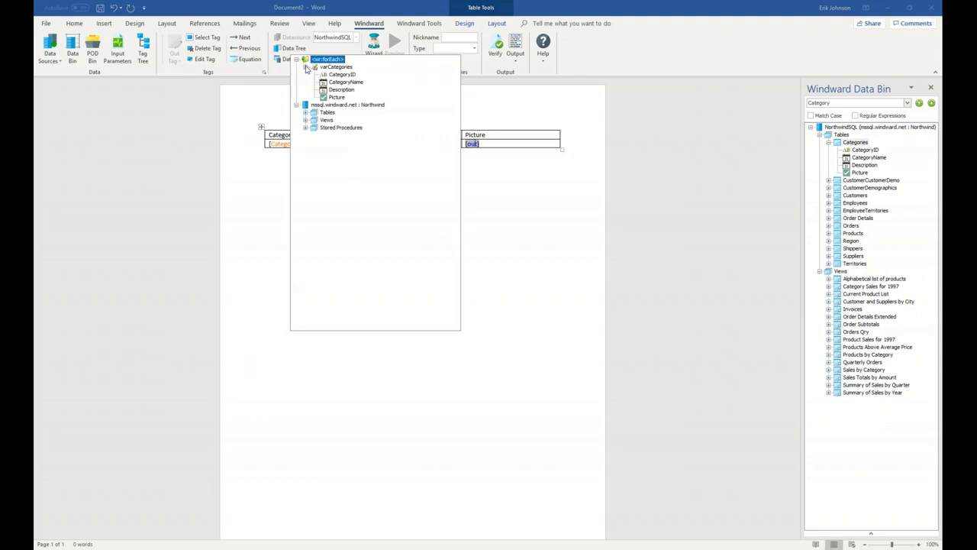
click(338, 99)
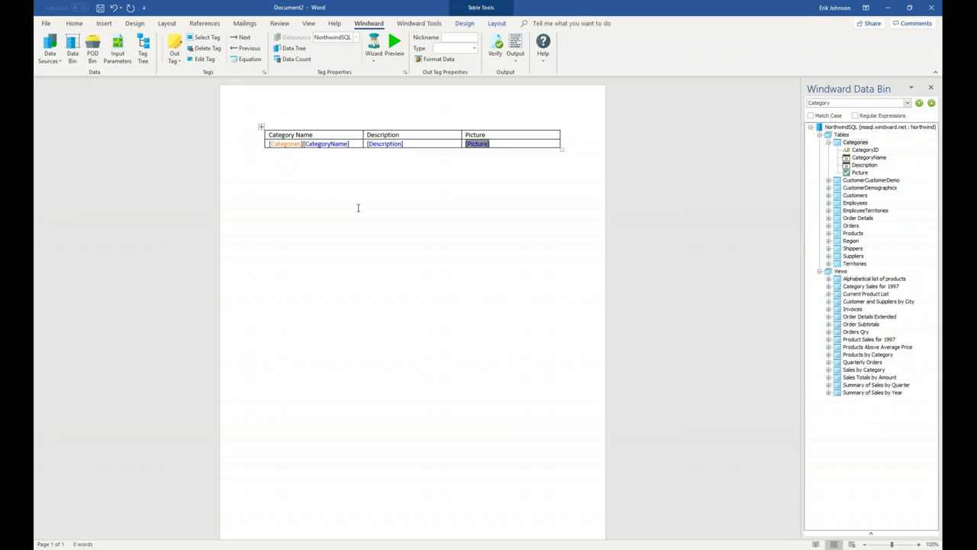
Step: Add an End ForEach tag on the empty line directly below the table
click(329, 163)
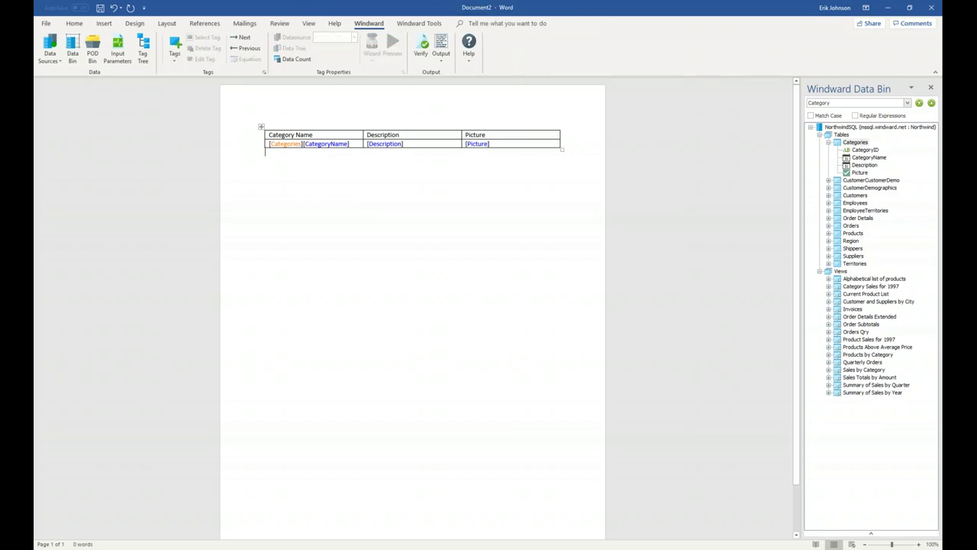
click(503, 144)
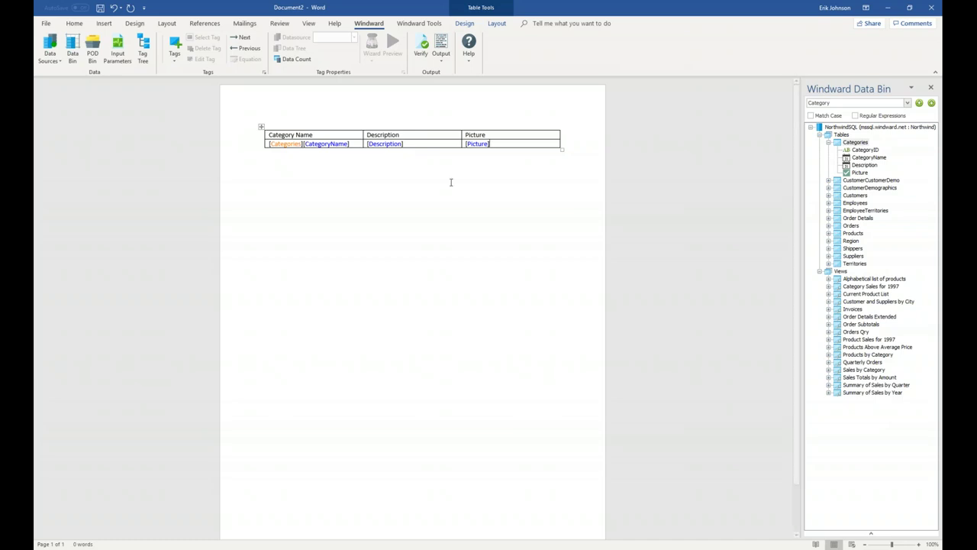
click(312, 156)
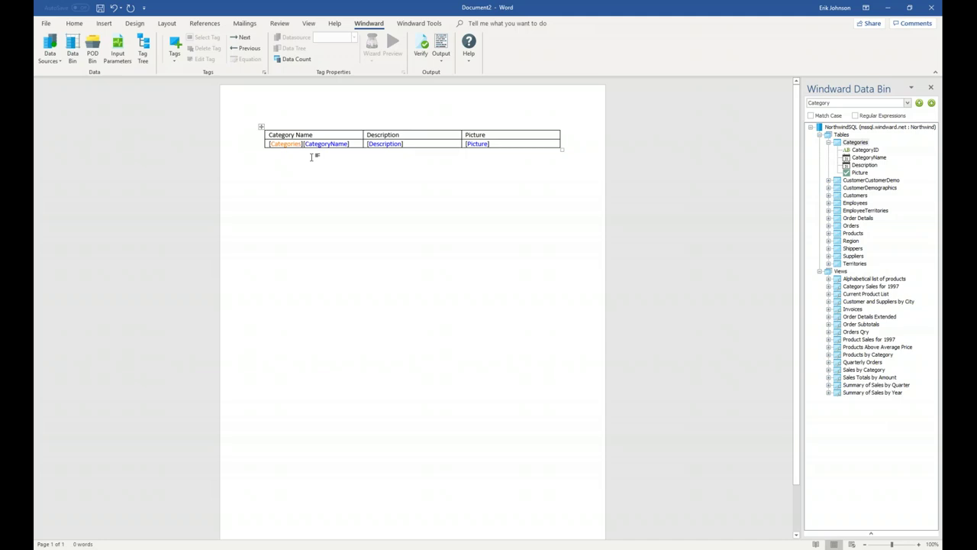
click(174, 45)
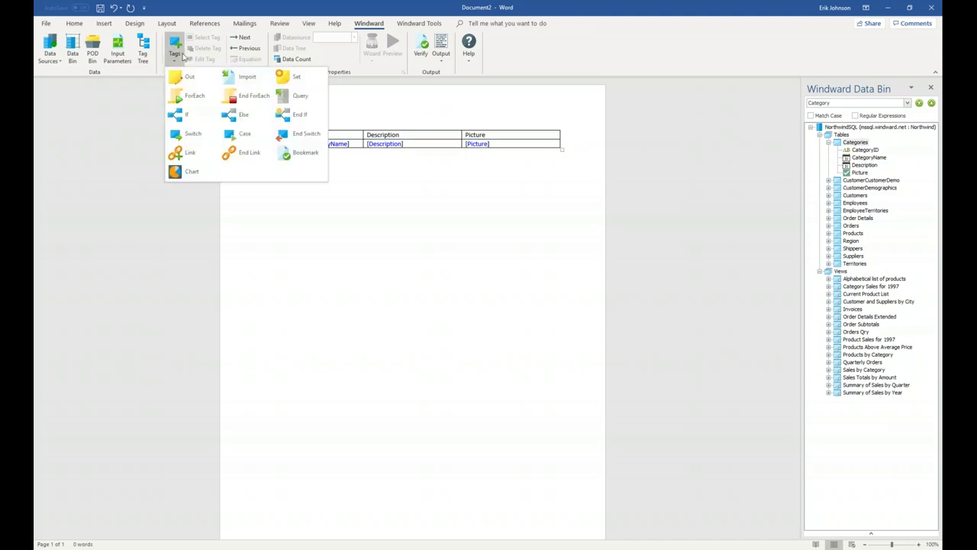
click(246, 97)
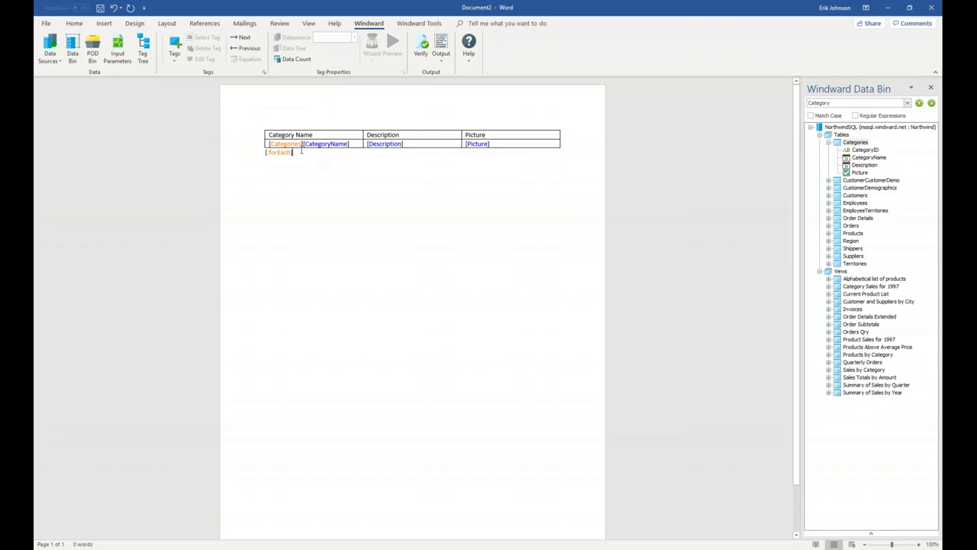
Step: Check the Categories, CategoryName, Description, Picture and end tags, then select the whole table
click(280, 143)
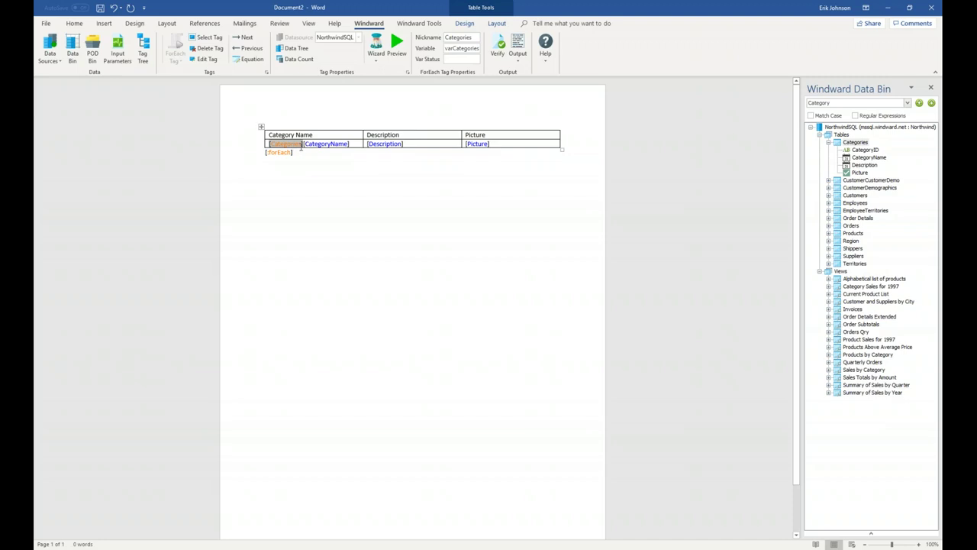
click(325, 143)
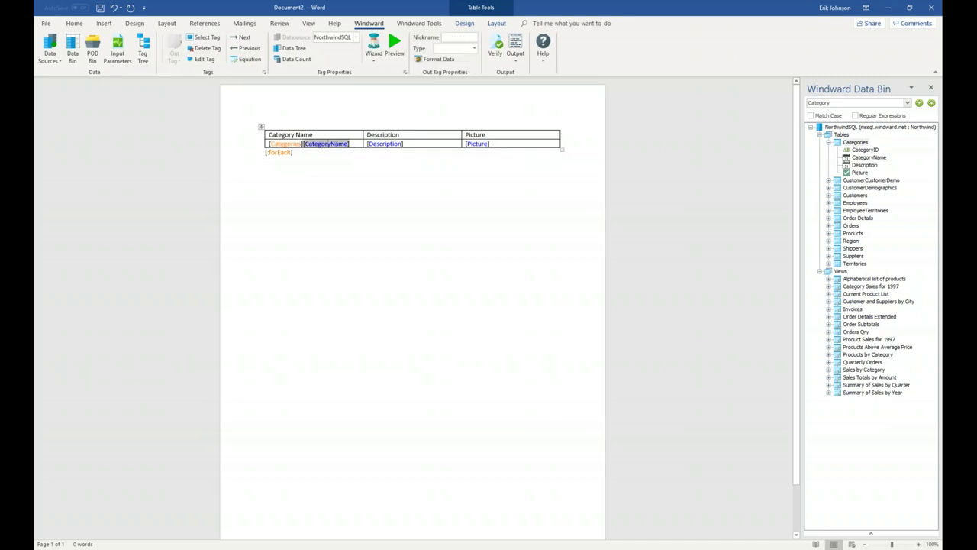
click(391, 144)
click(482, 143)
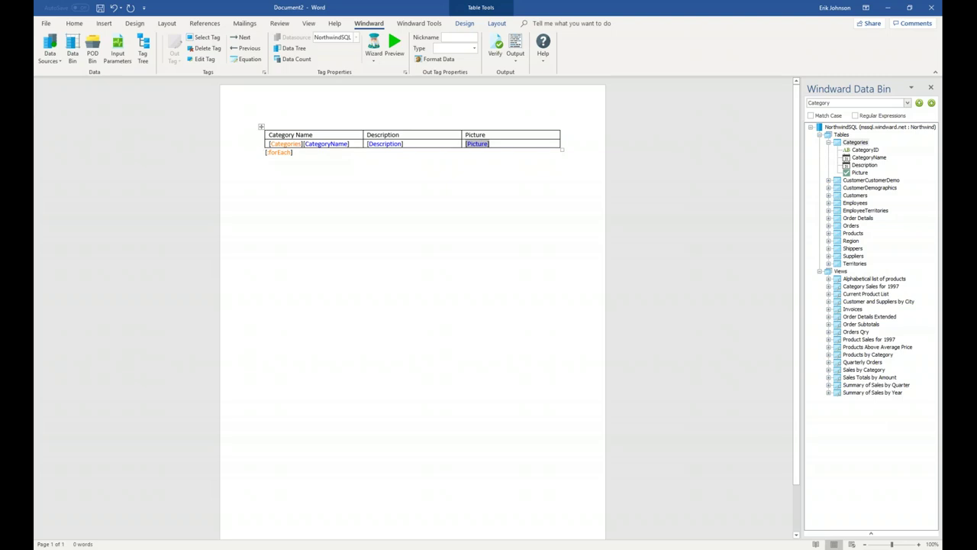
click(281, 152)
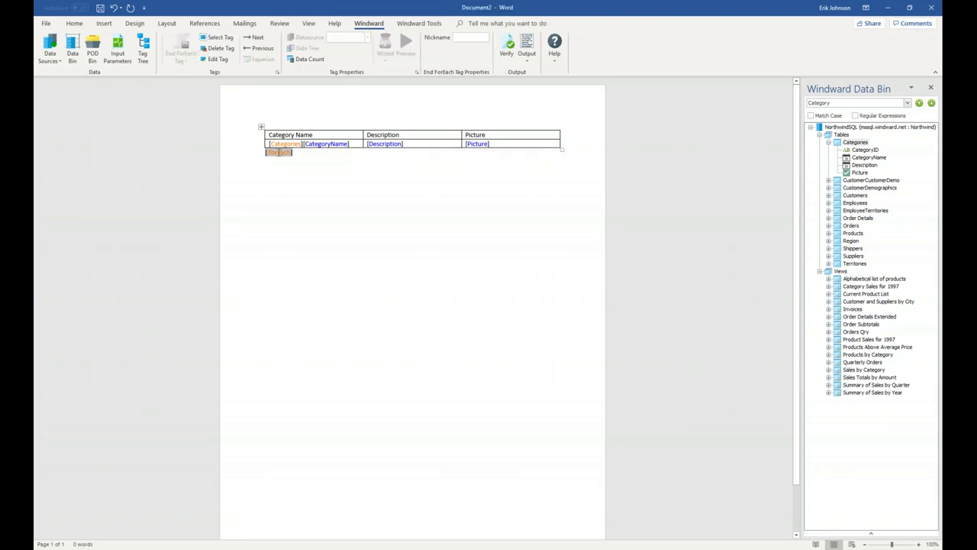
click(283, 144)
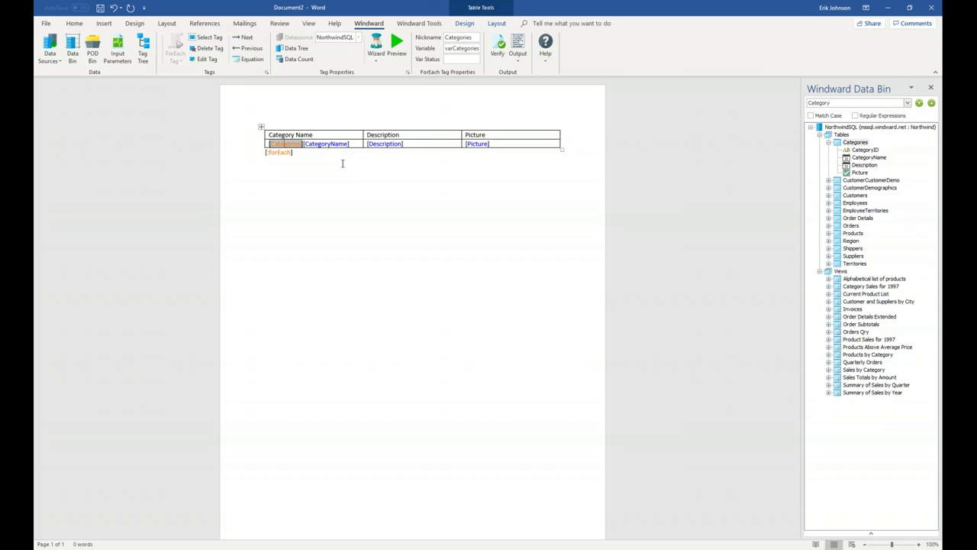
click(261, 127)
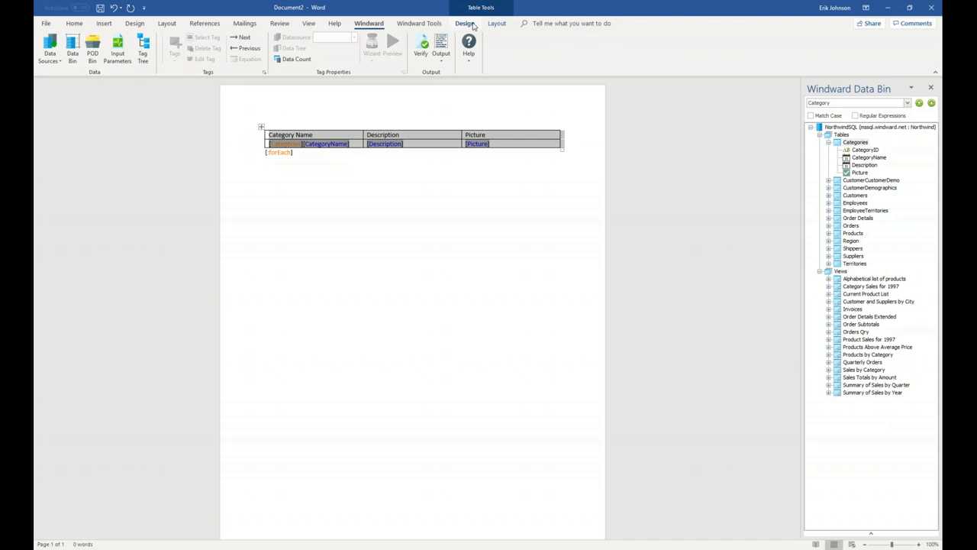
Step: Apply the green Grid Table 4 - Accent 6 table style to the template table
click(465, 24)
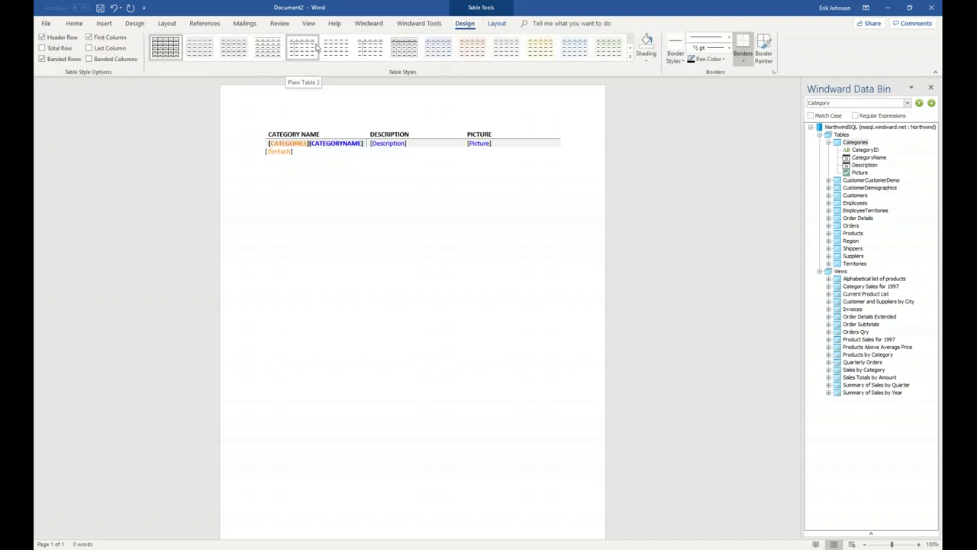
click(261, 126)
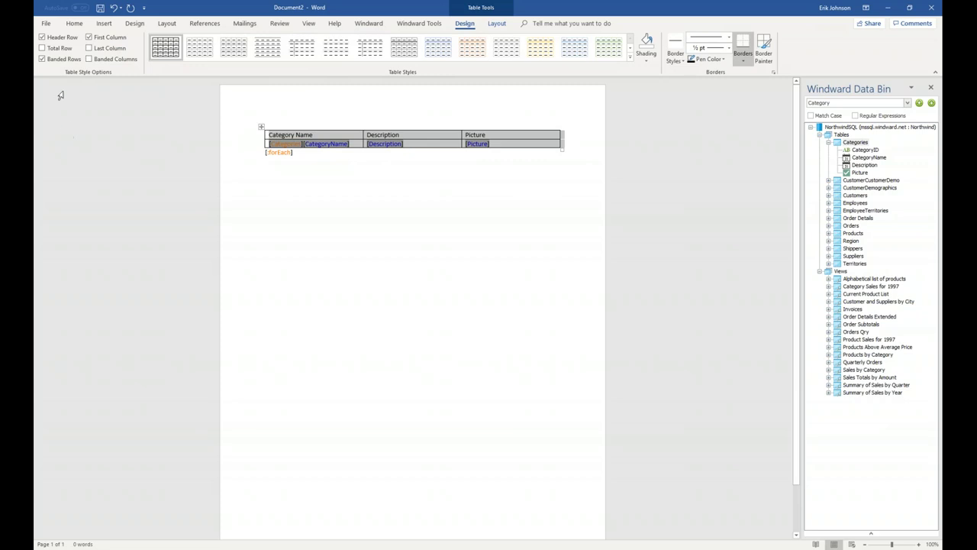
click(89, 37)
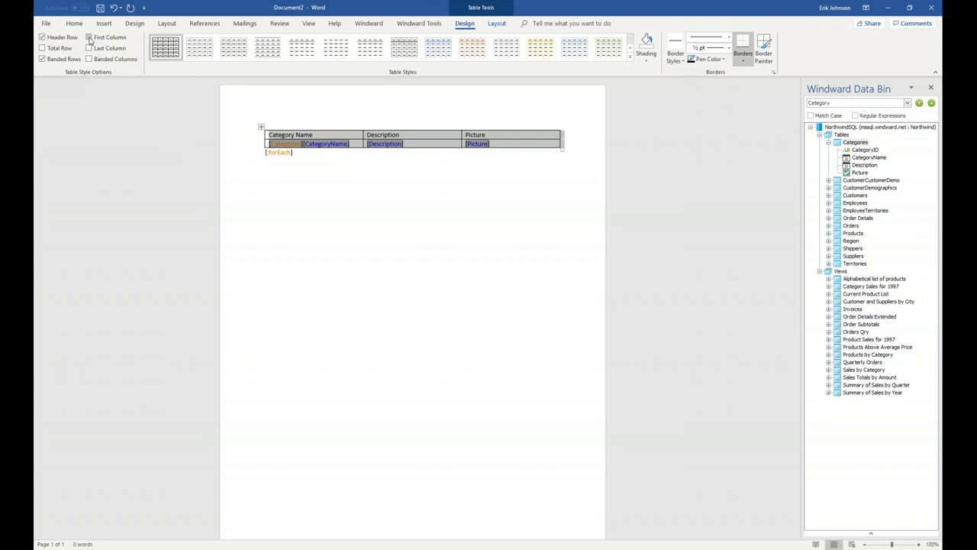
click(630, 61)
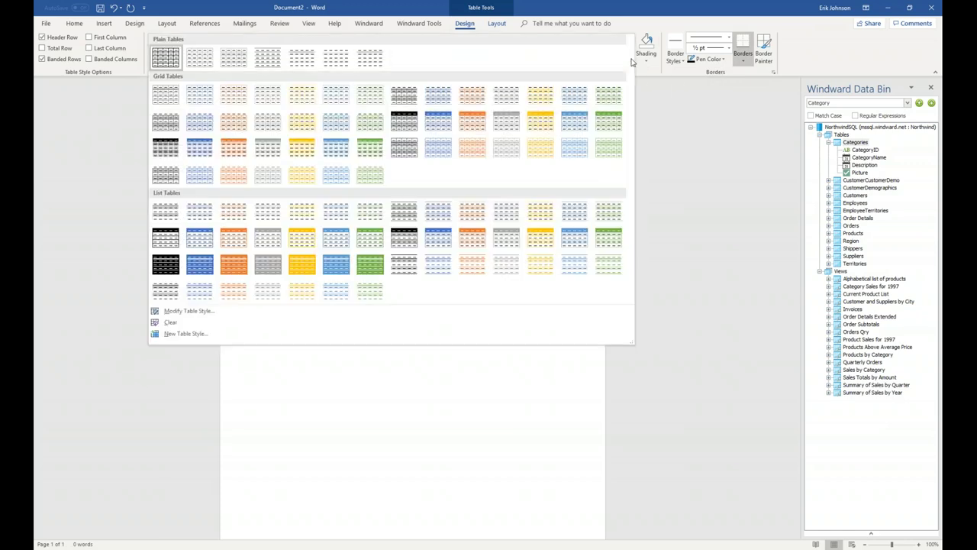
click(610, 126)
click(578, 195)
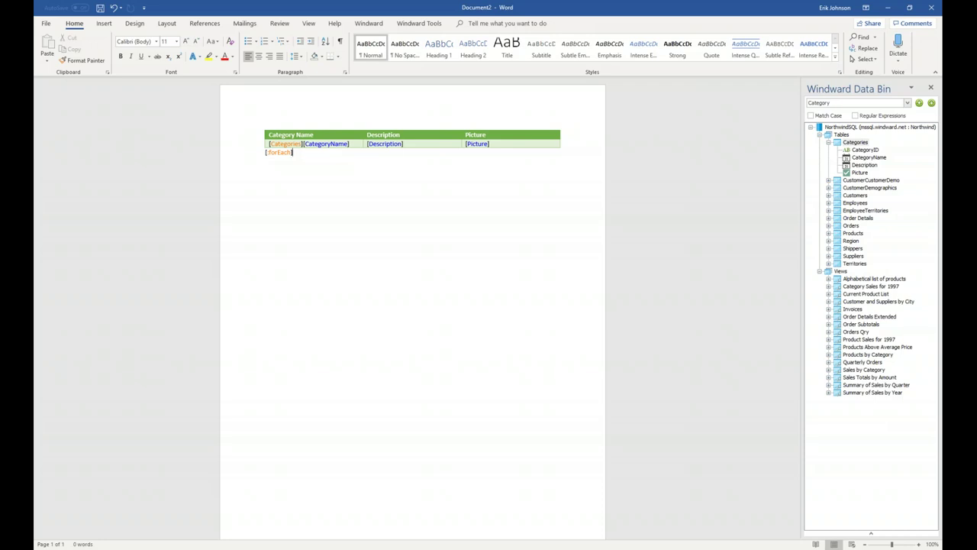
Step: Choose DOCX from the Windward Output list to generate a report
click(370, 24)
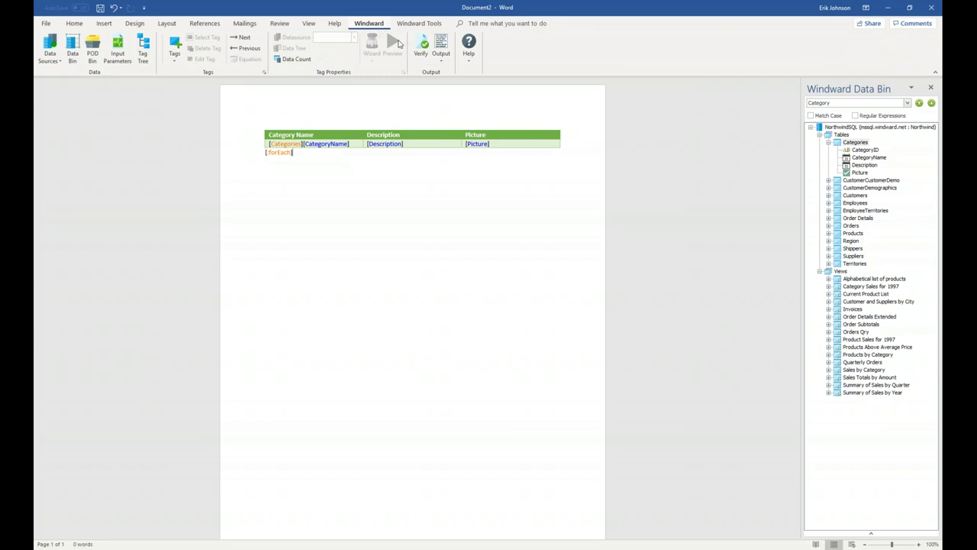
click(443, 62)
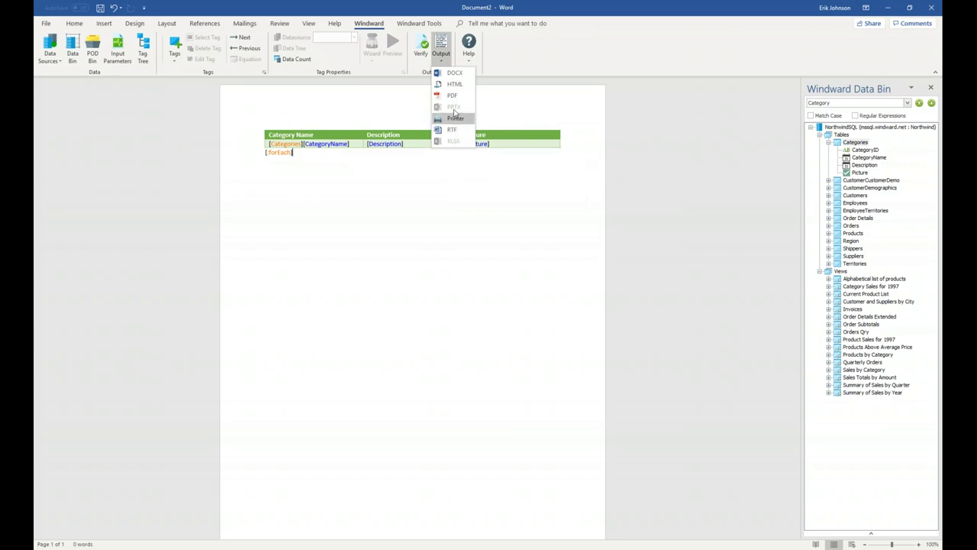
click(458, 73)
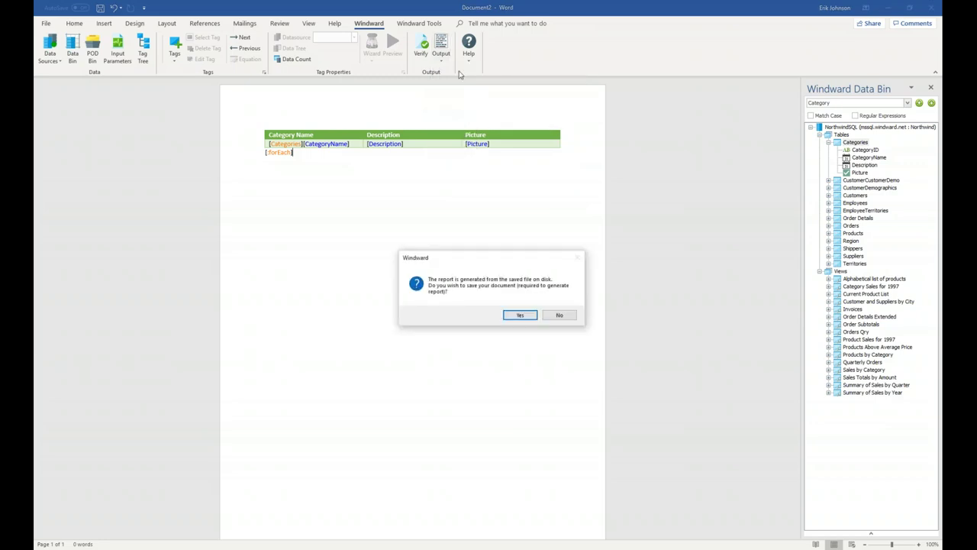
Step: Save the template as Category Name.docx on the Desktop and confirm properties to generate the report
click(520, 315)
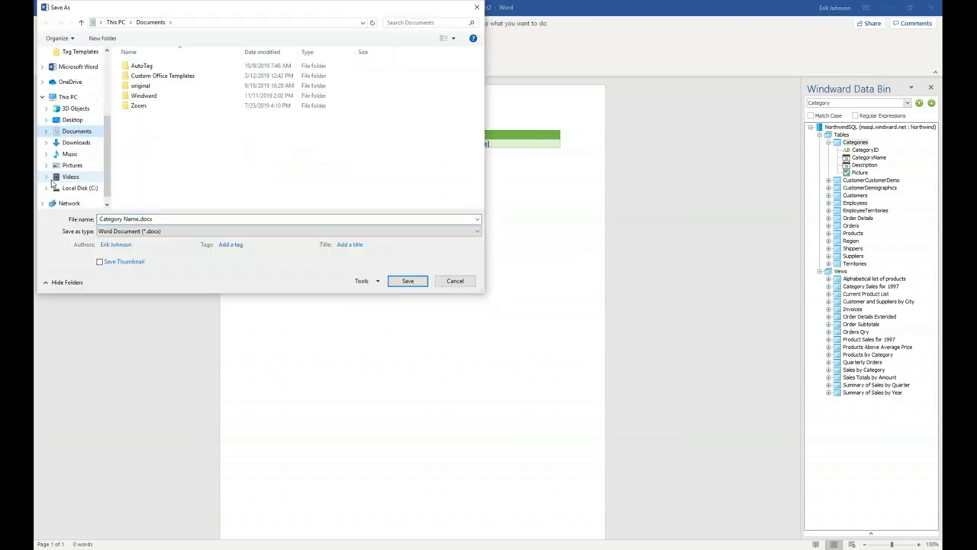
click(76, 121)
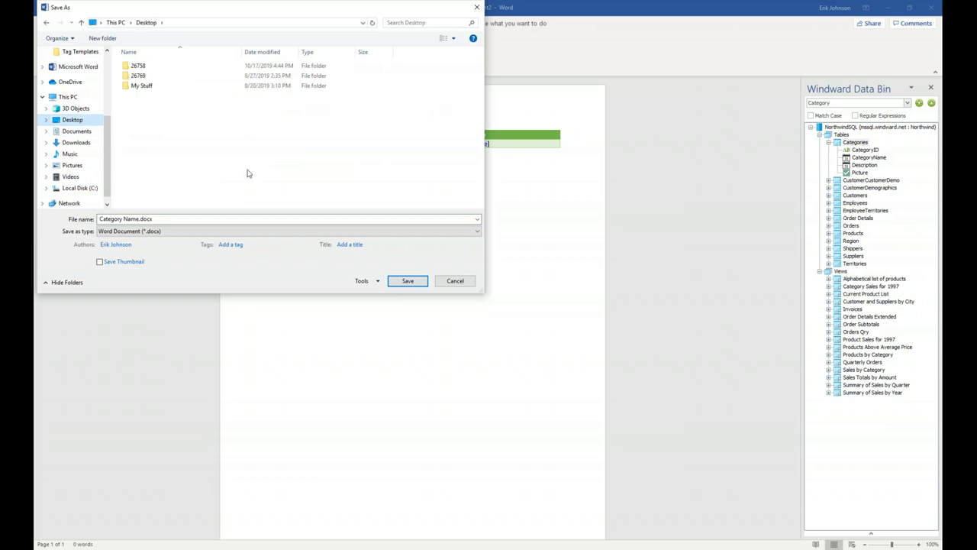
click(405, 282)
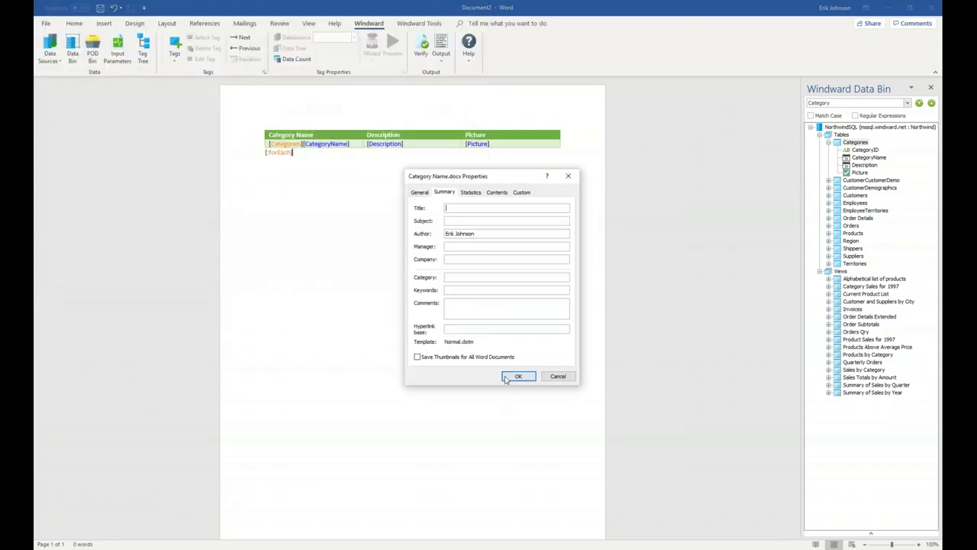
click(518, 376)
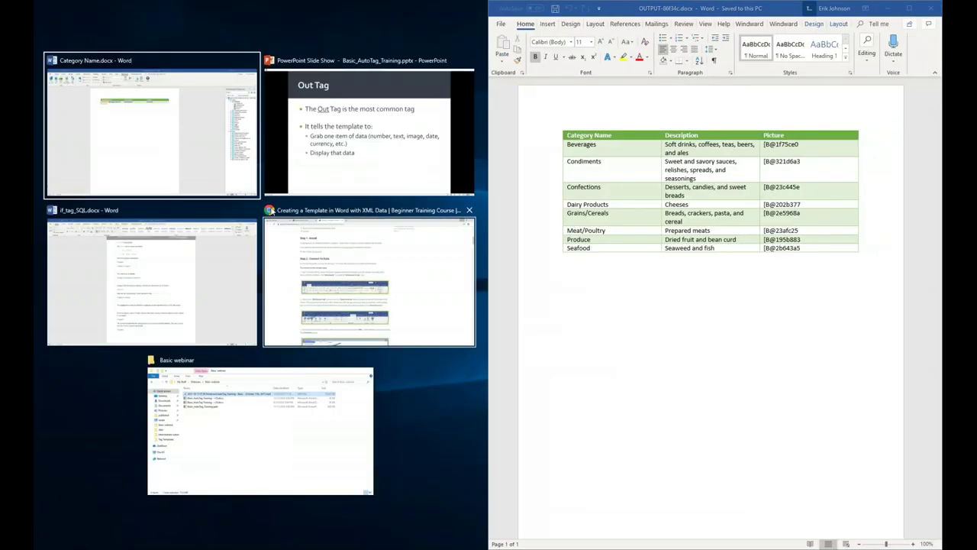
Step: Snap the template beside the report, close the Data Bin and report, and maximize the template
click(200, 172)
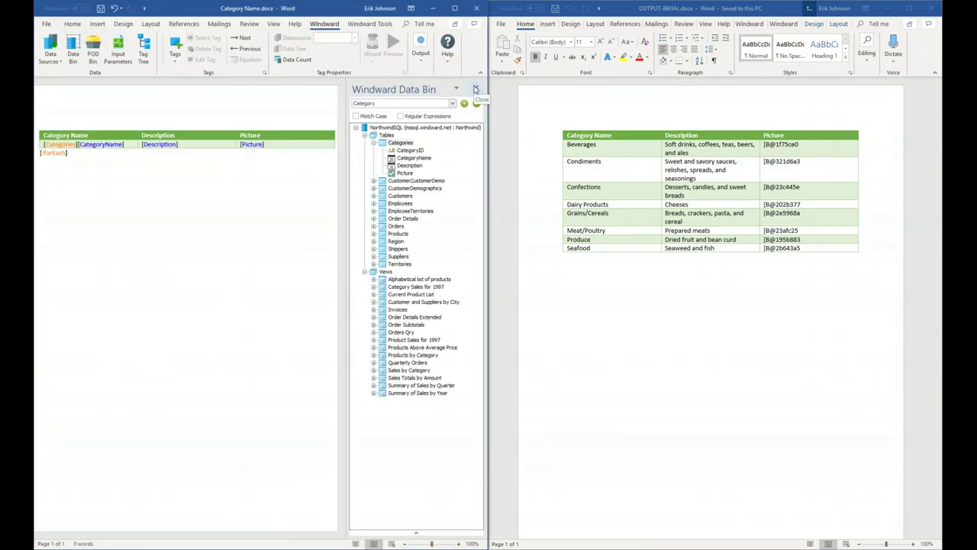
click(475, 90)
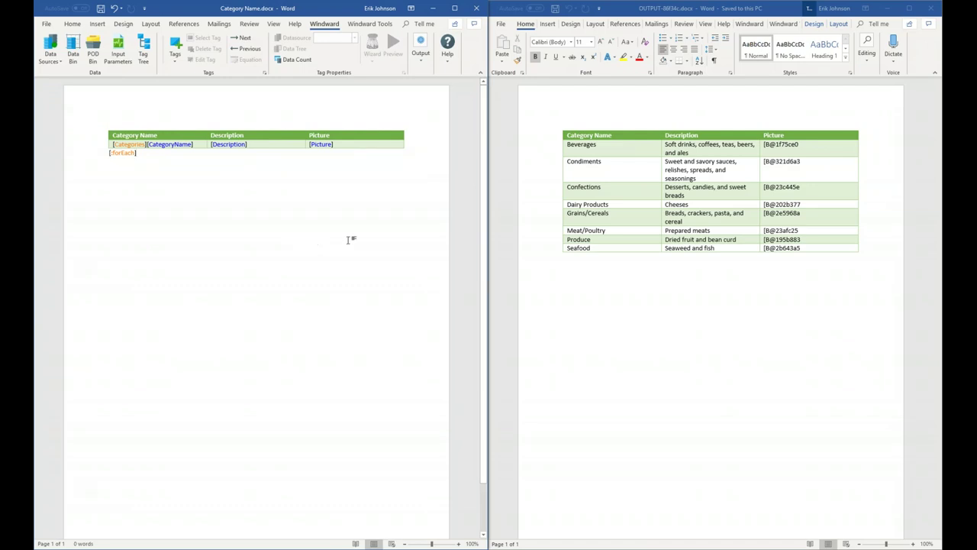
click(823, 353)
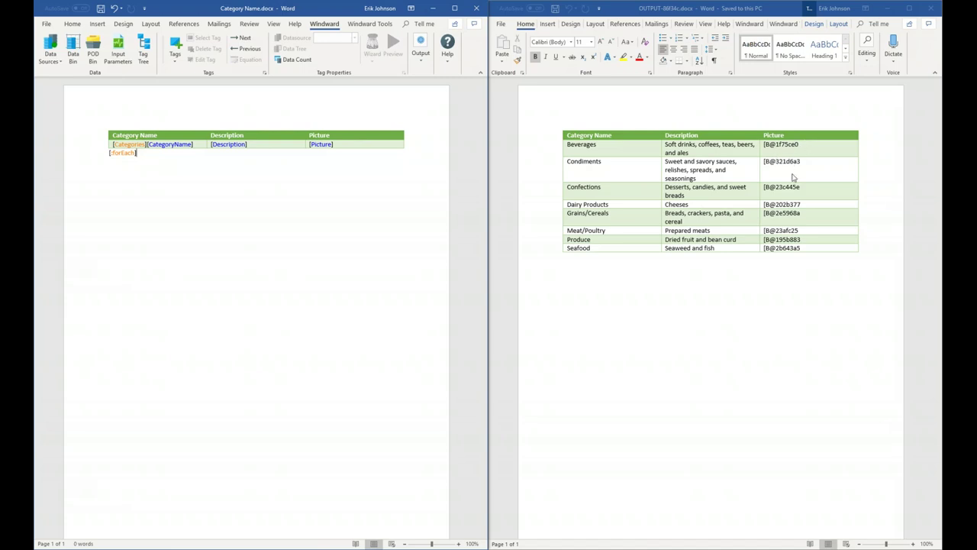
click(933, 9)
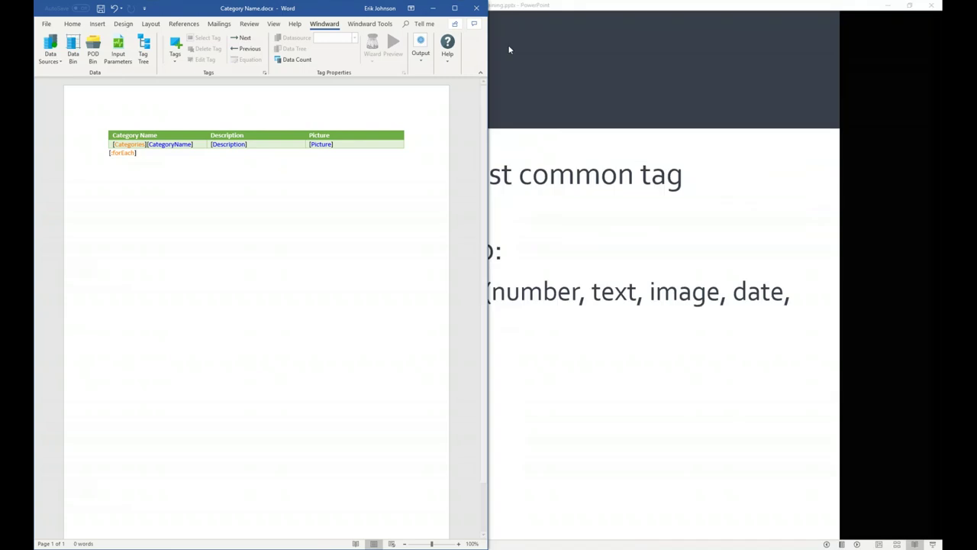
click(454, 9)
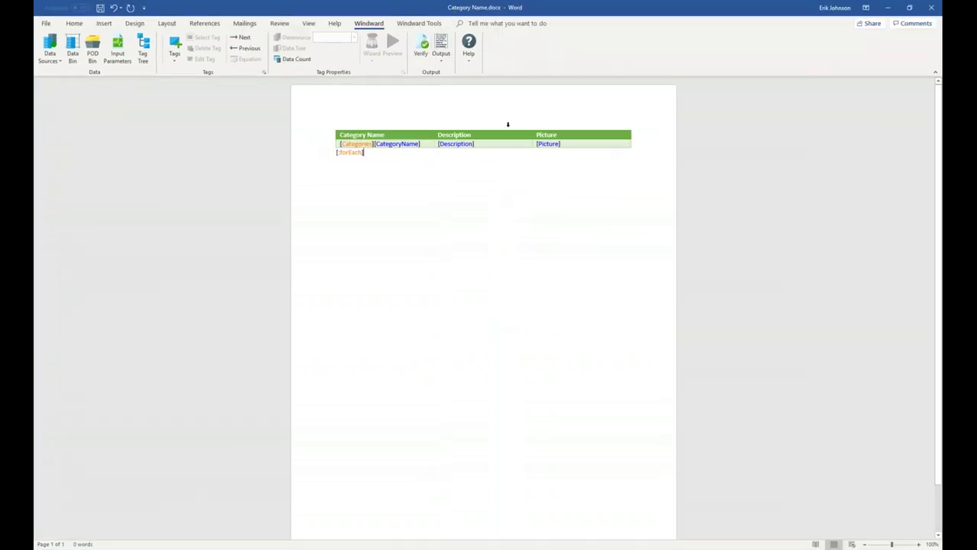
Step: Set the Picture out tag's Type to BITMAP
click(552, 142)
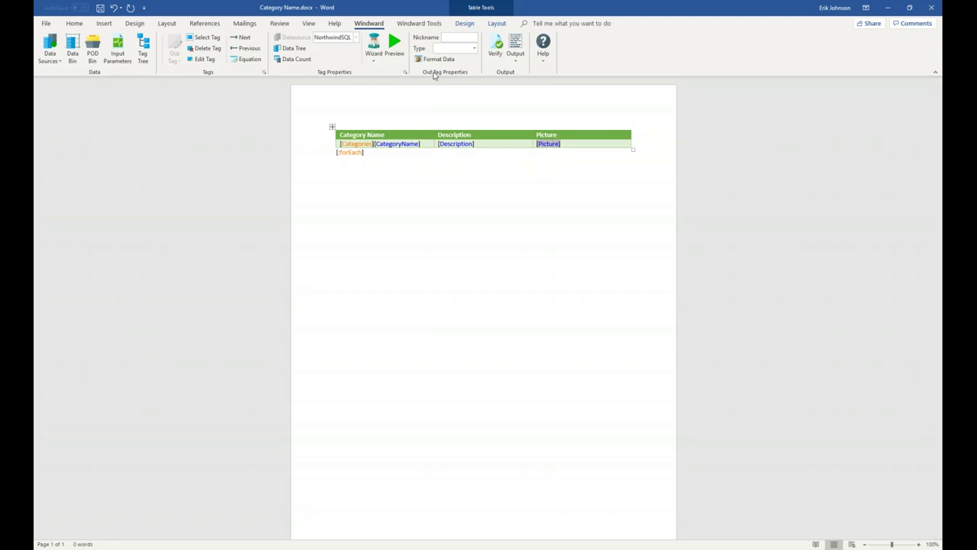
click(474, 48)
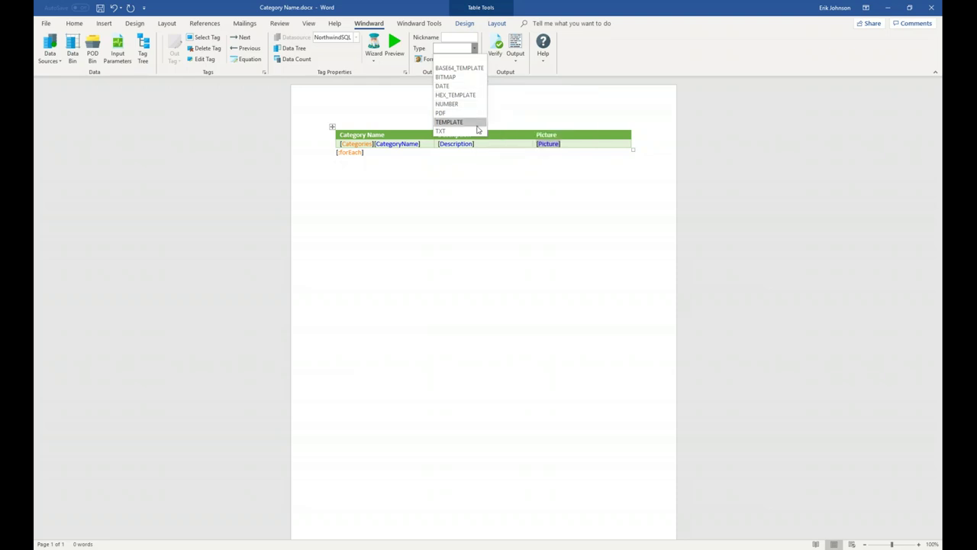
click(465, 79)
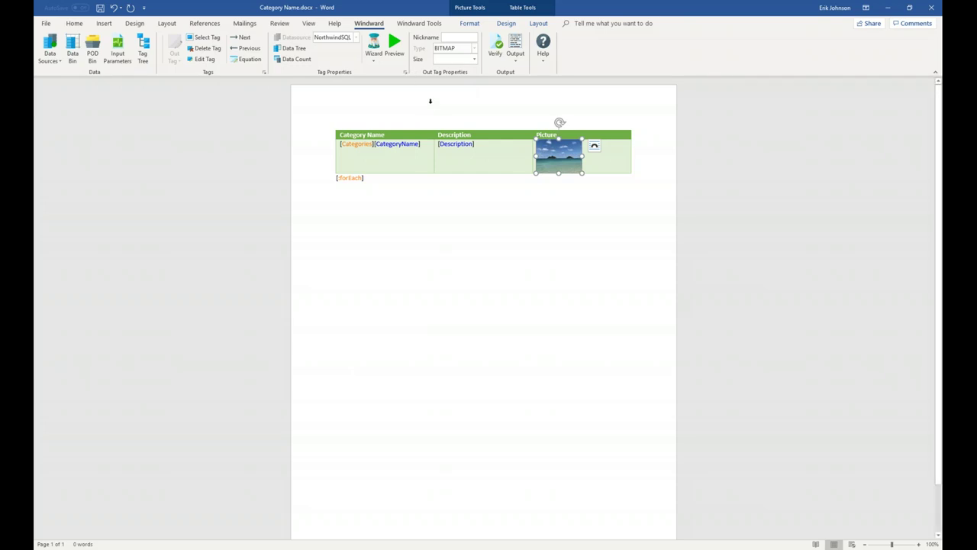
Step: Set the Picture tag's Size to specified-width and preview its category image
click(474, 60)
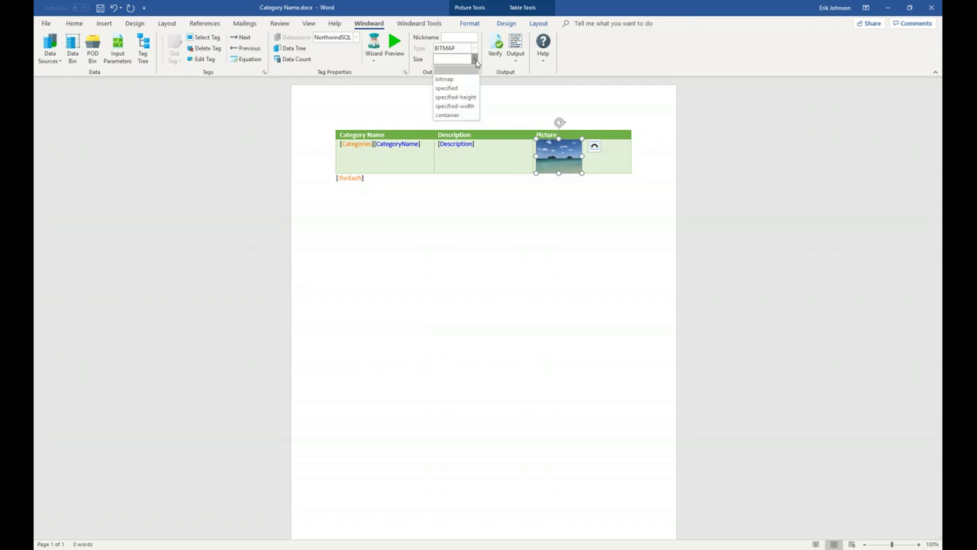
click(471, 106)
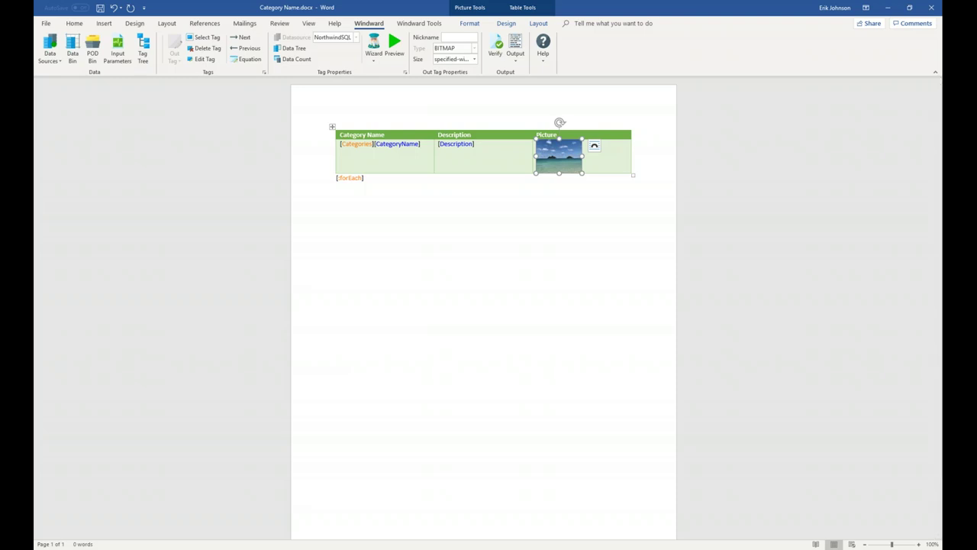
click(394, 43)
drag(484, 52, 486, 220)
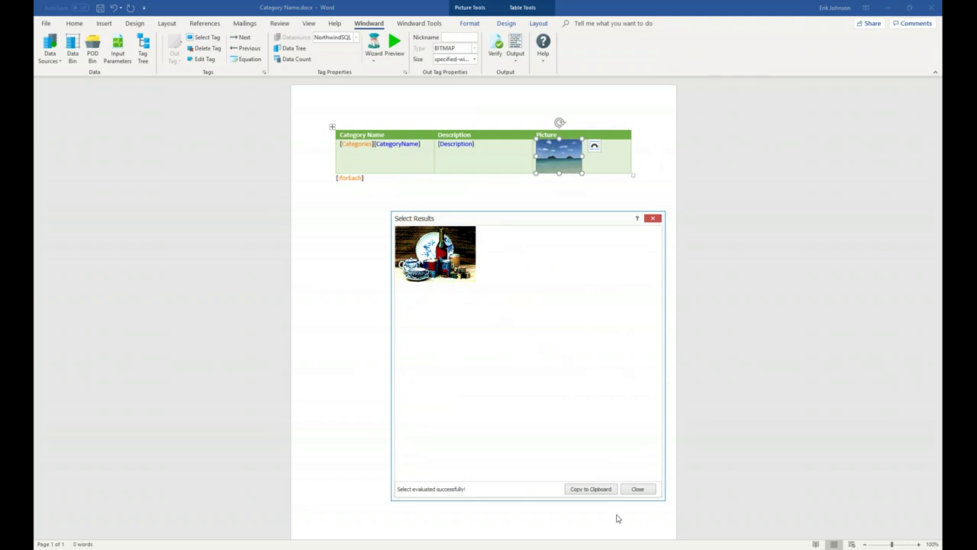
click(637, 489)
Step: Start generating the DOCX report from the template again
key(Delete)
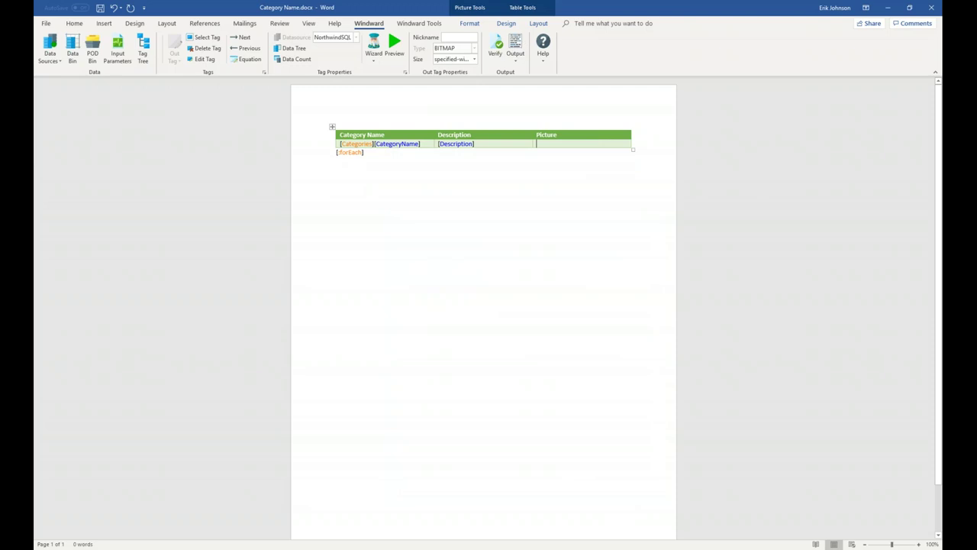
key(ctrl+z)
click(519, 44)
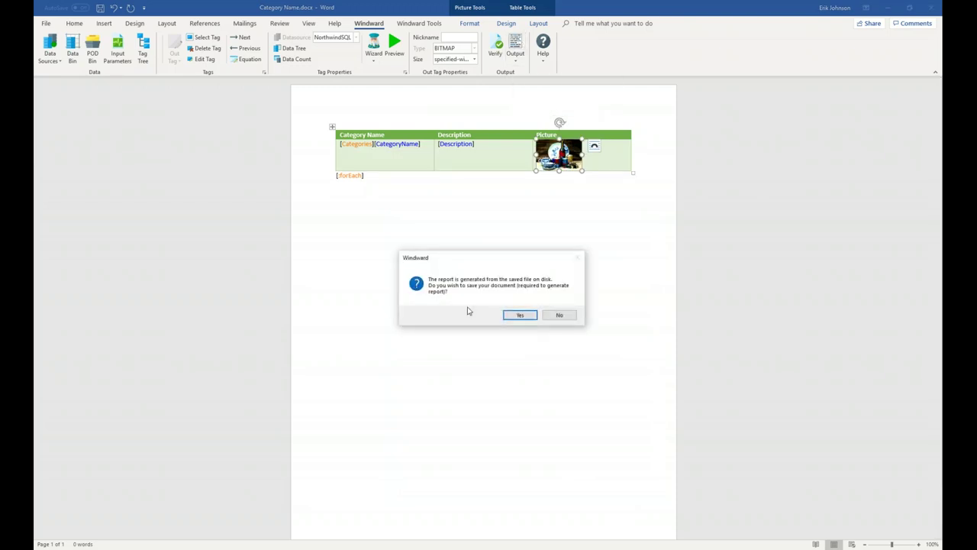
Step: Save the template, generate the report with all eight category pictures, and tile it beside the template
click(520, 316)
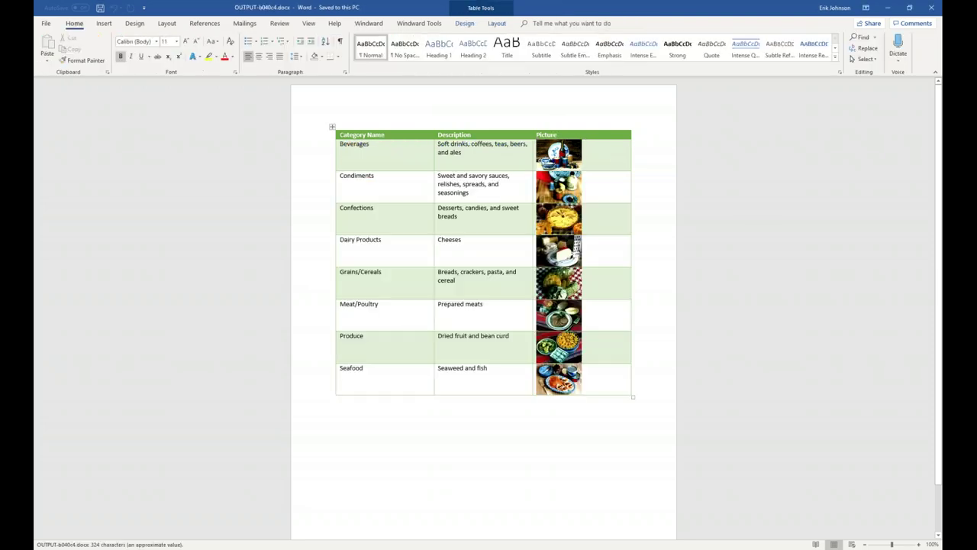
key(super+Right)
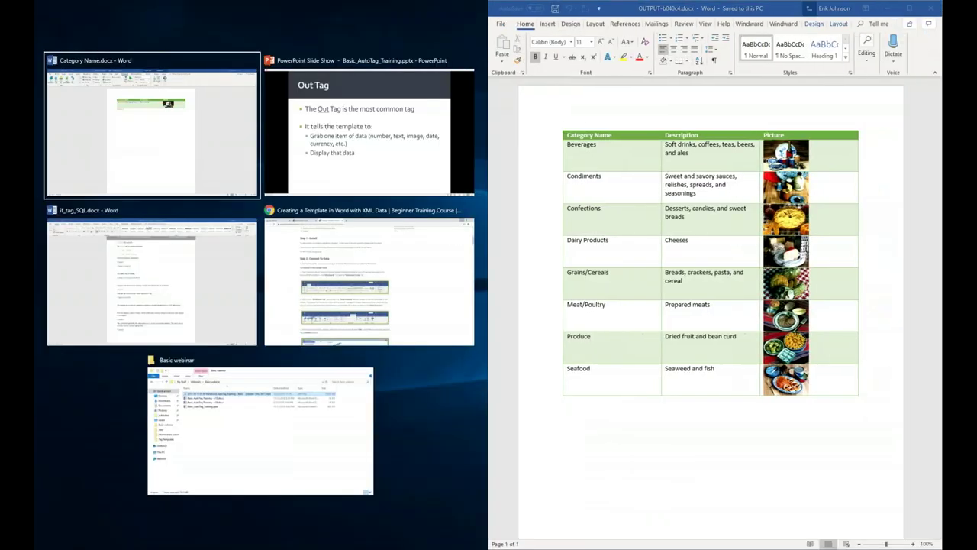
key(Return)
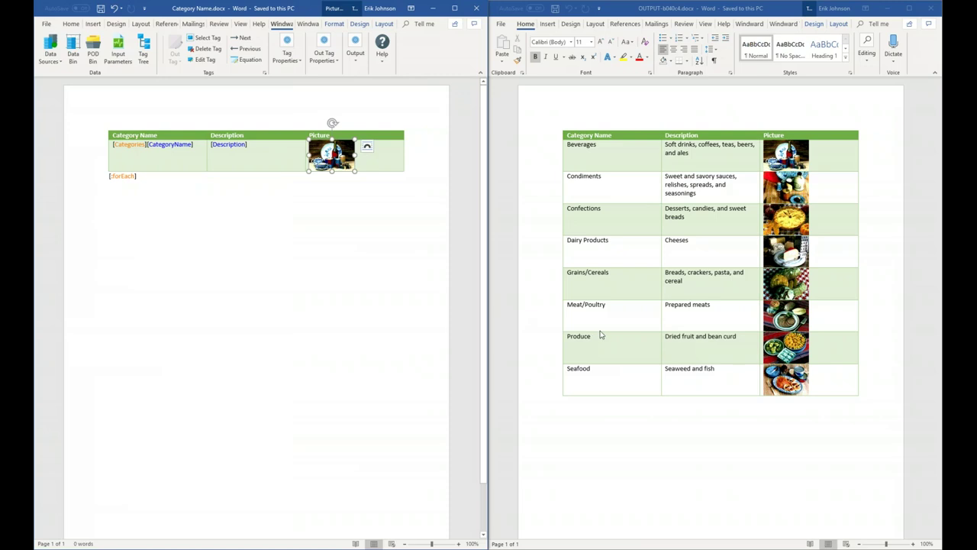
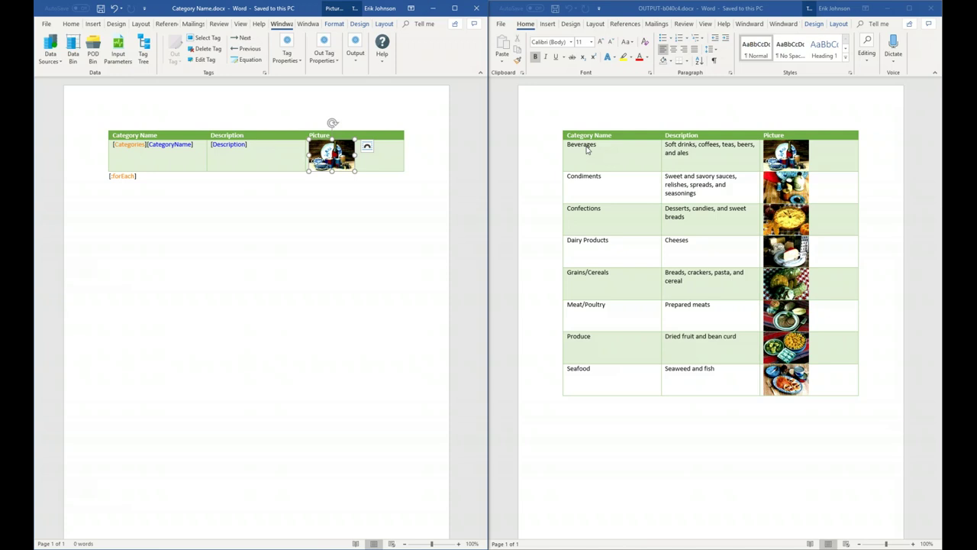
Step: Close the output report, maximize the Category Name.docx template and deselect the picture
click(934, 10)
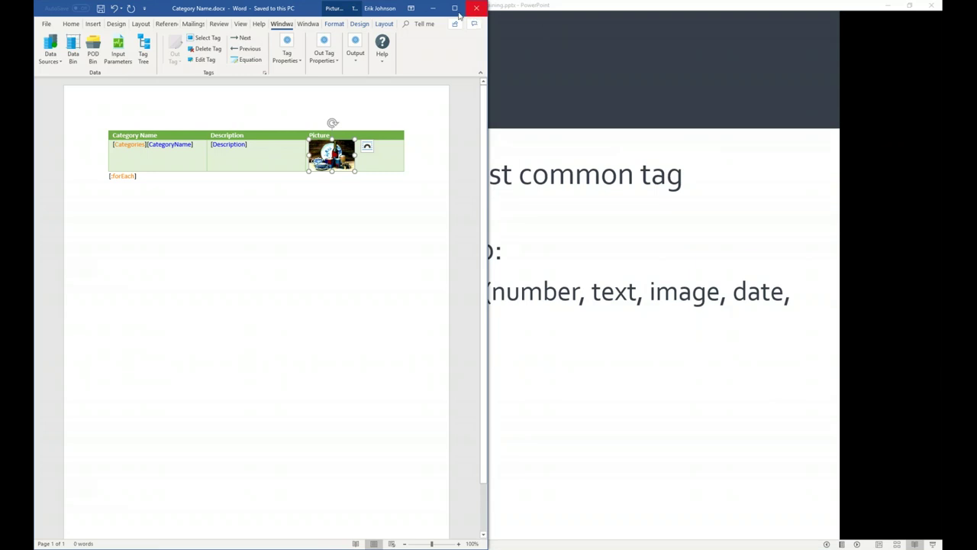
click(454, 8)
click(445, 257)
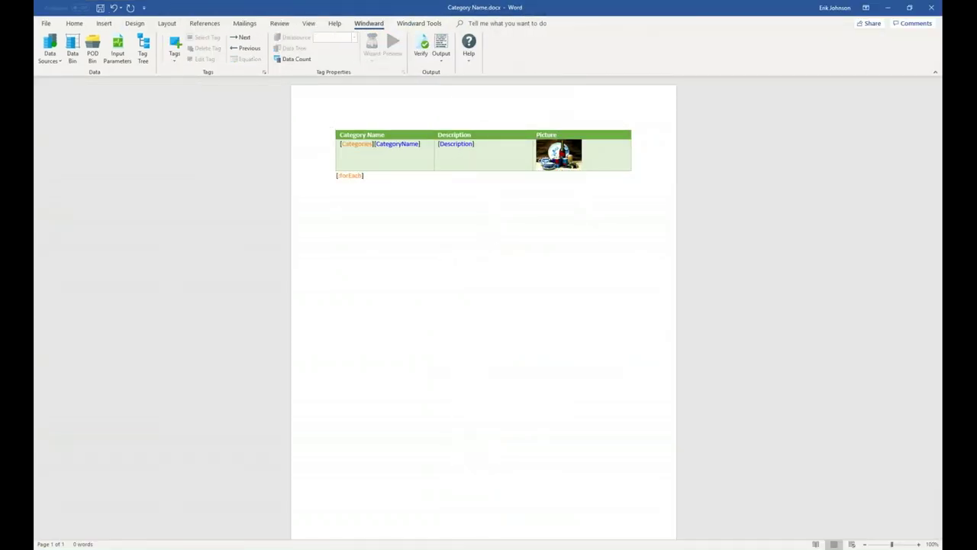
Step: Type 'Add XML table to view' below the forEach table and start a new line
text(Add XML table to view:)
key(Return)
click(54, 57)
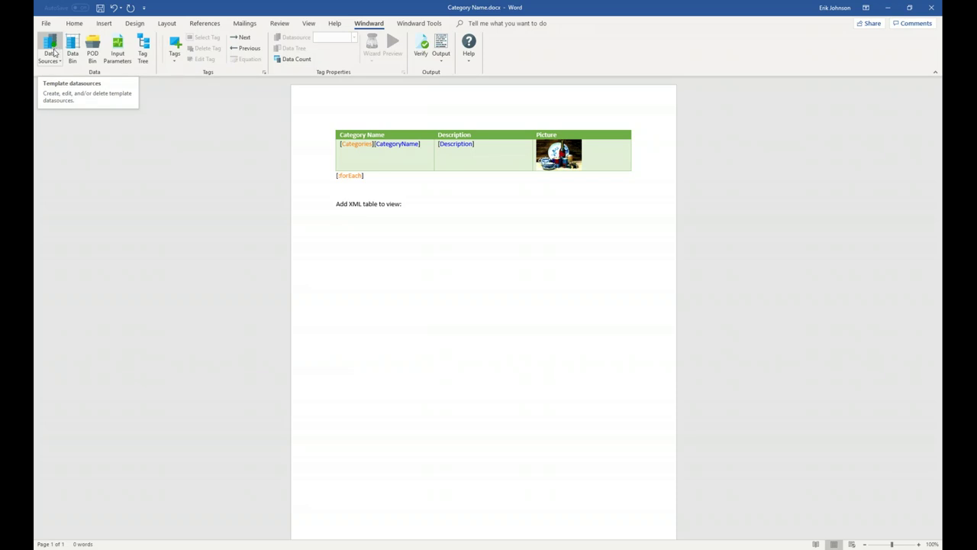
Step: Open the Windward Connection Editor and list the new data source types
click(54, 49)
click(50, 46)
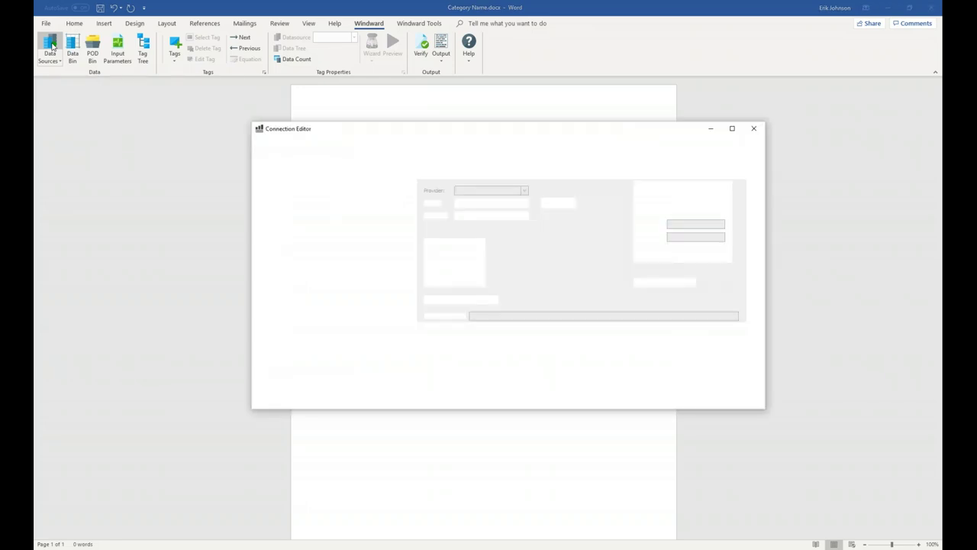
drag(388, 127, 296, 116)
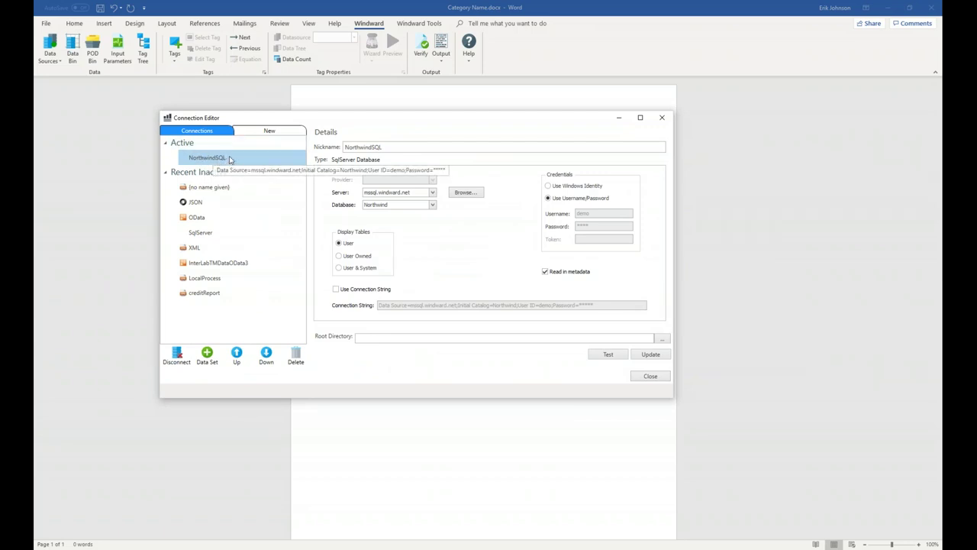
click(270, 131)
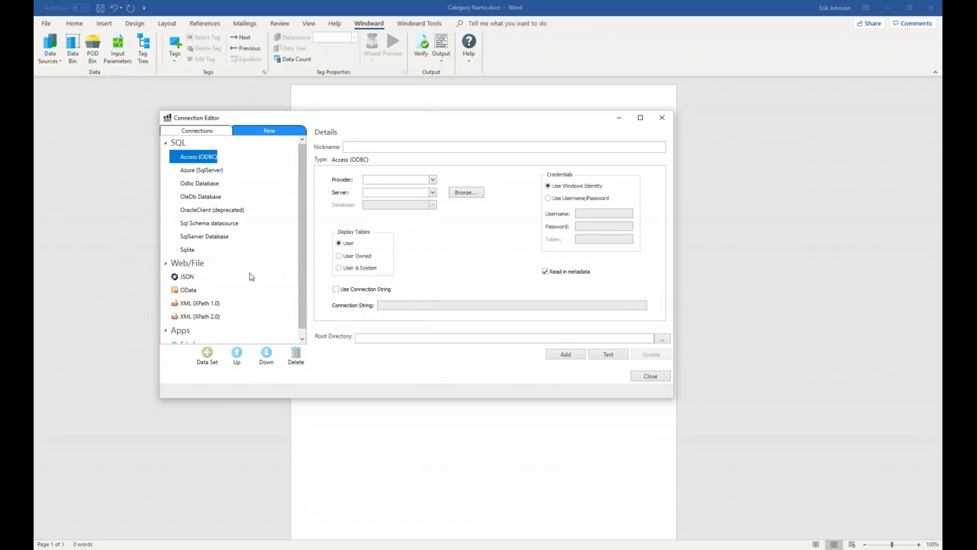
Step: Choose XML (XPath 2.0) as the source type and nickname it NorthwindXML
click(213, 317)
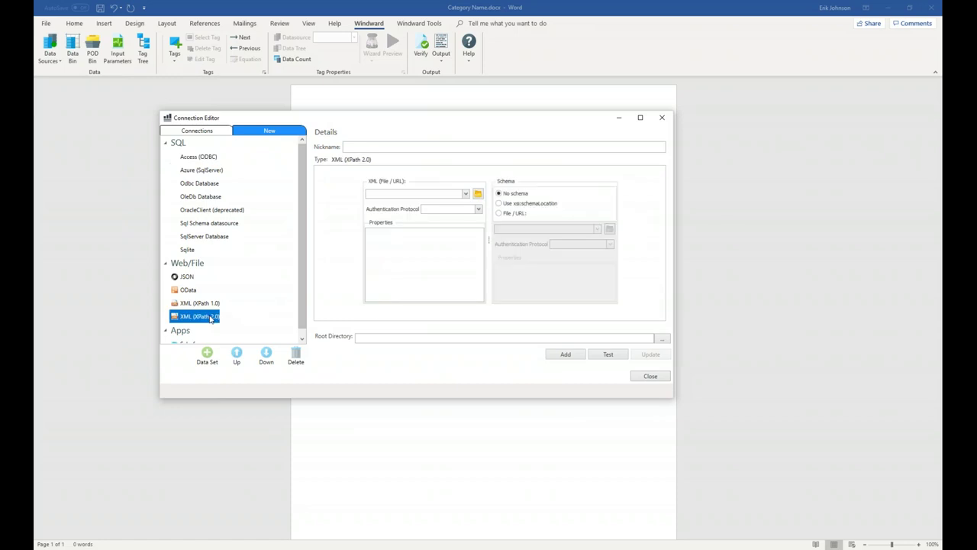
click(378, 146)
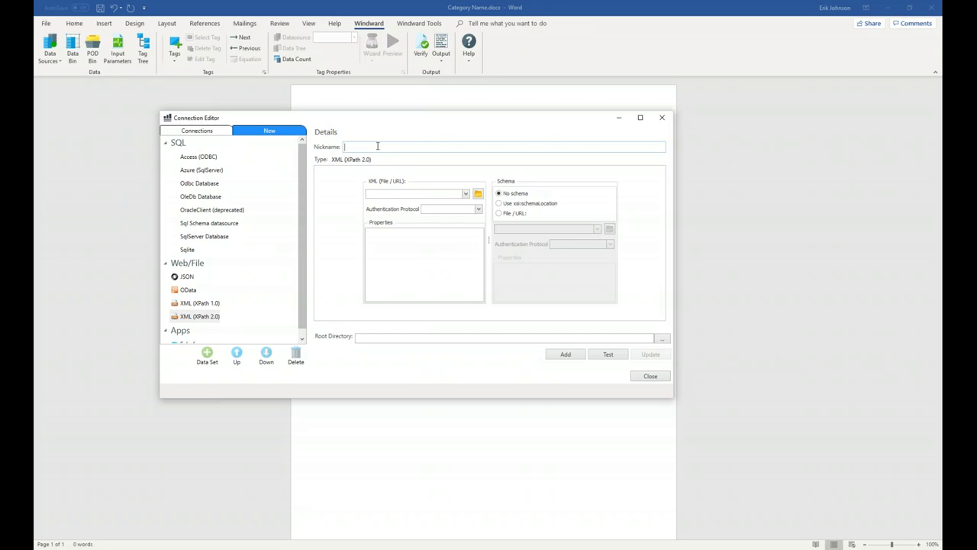
text(NorthwindXML)
Step: Browse for the XML file in Documents > AutoTag > templates with All files (*.*) shown
click(478, 195)
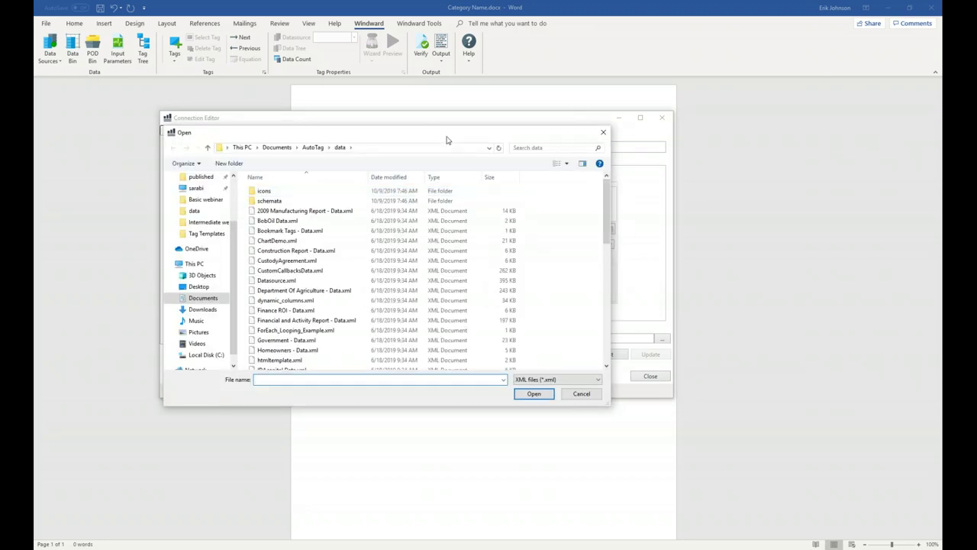
scroll(236, 252, up, 3)
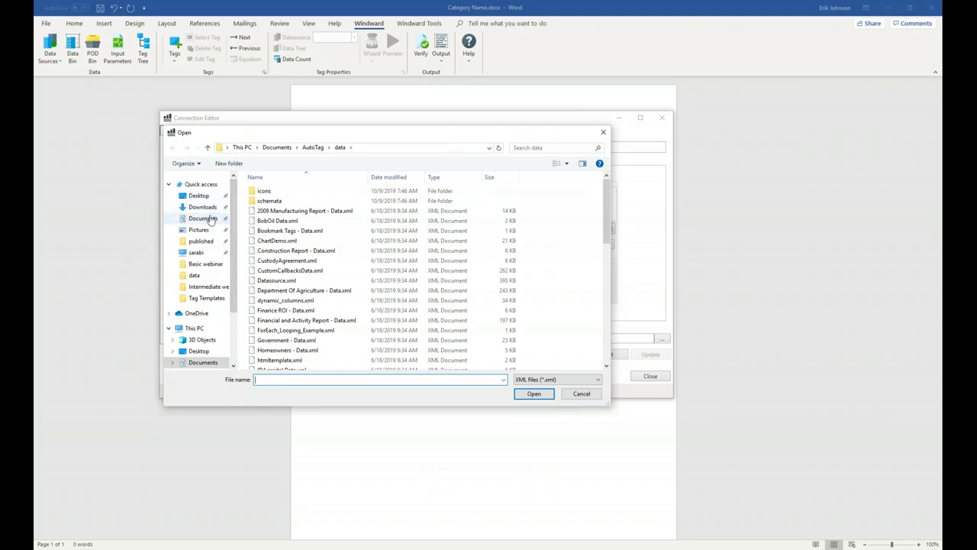
click(210, 219)
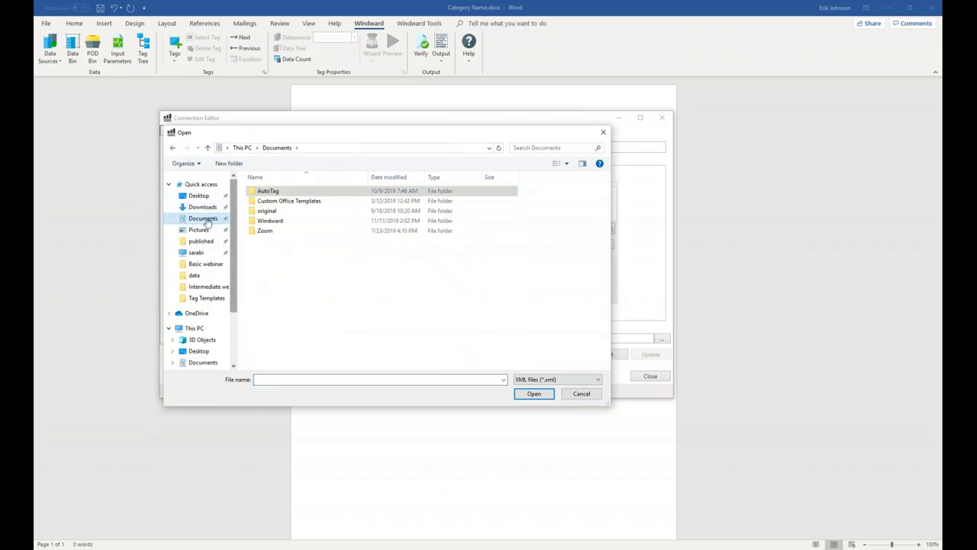
double_click(256, 192)
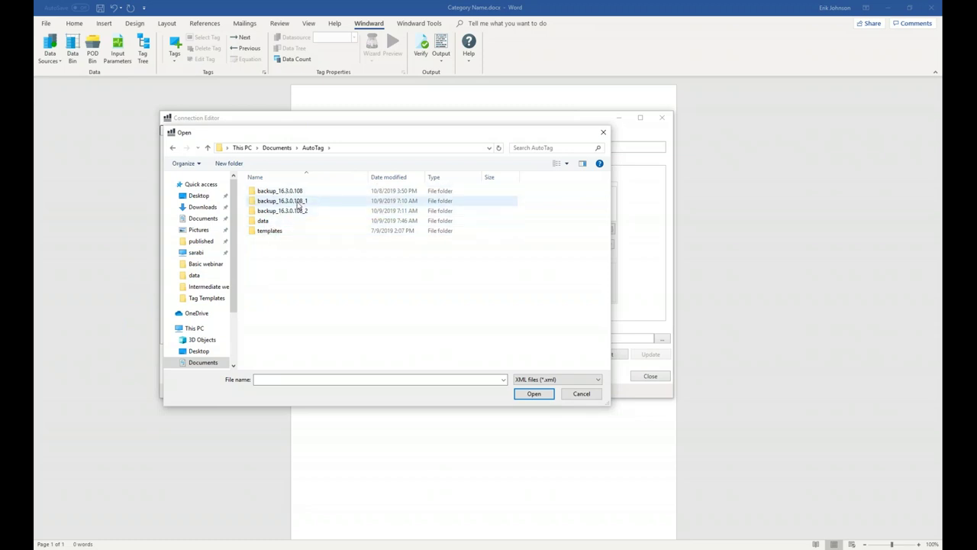
double_click(273, 231)
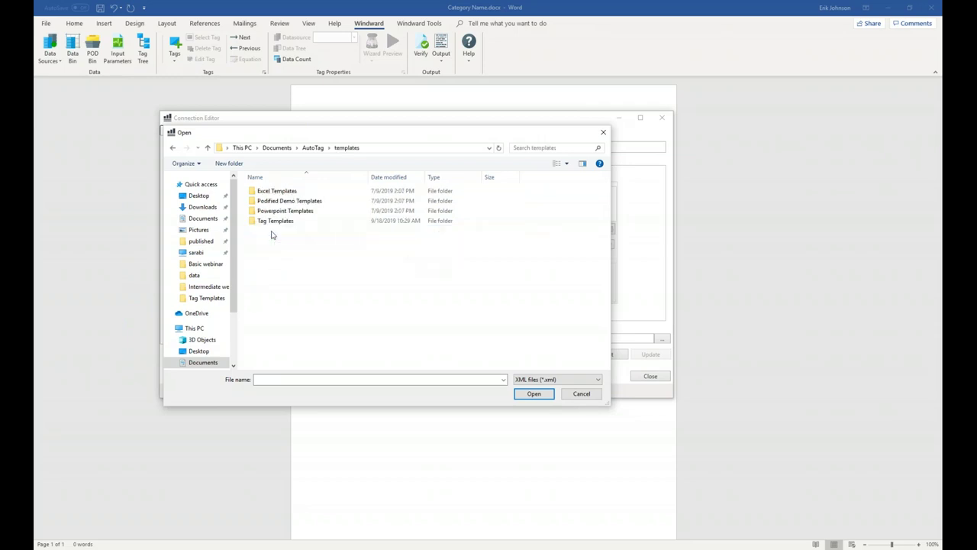
click(599, 380)
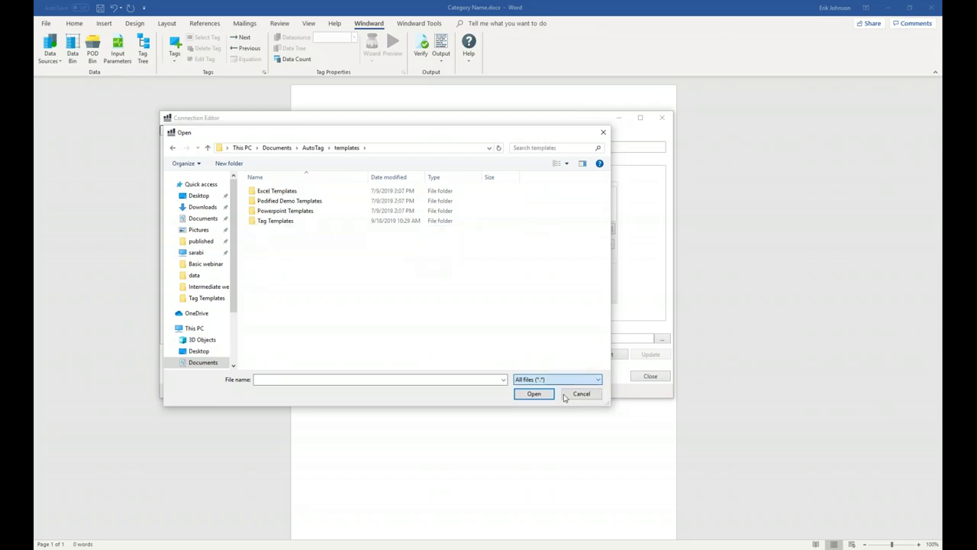
click(564, 397)
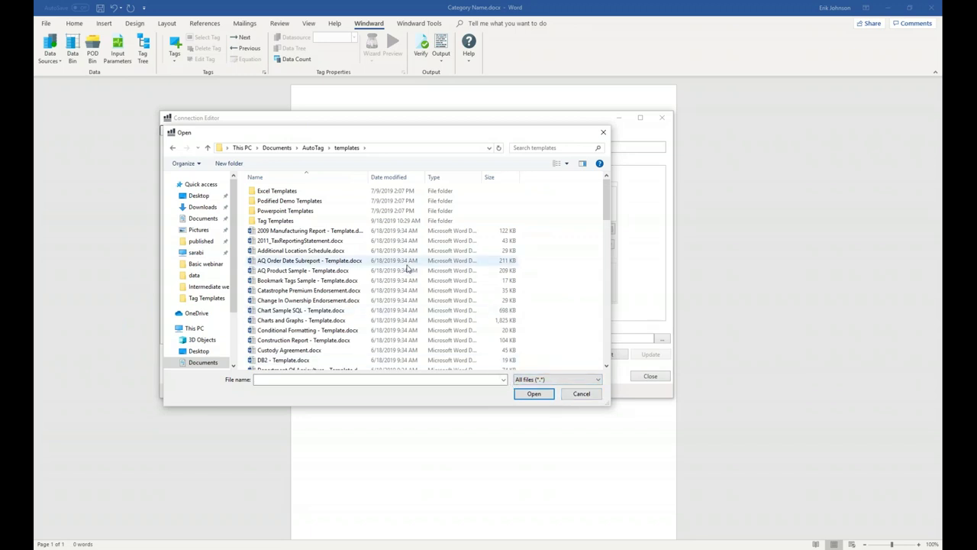
Step: Look through the Powerpoint Templates and Tag Templates folders, then filter back to XML files
scroll(407, 268, down, 2)
scroll(407, 267, down, 2)
scroll(407, 268, down, 1)
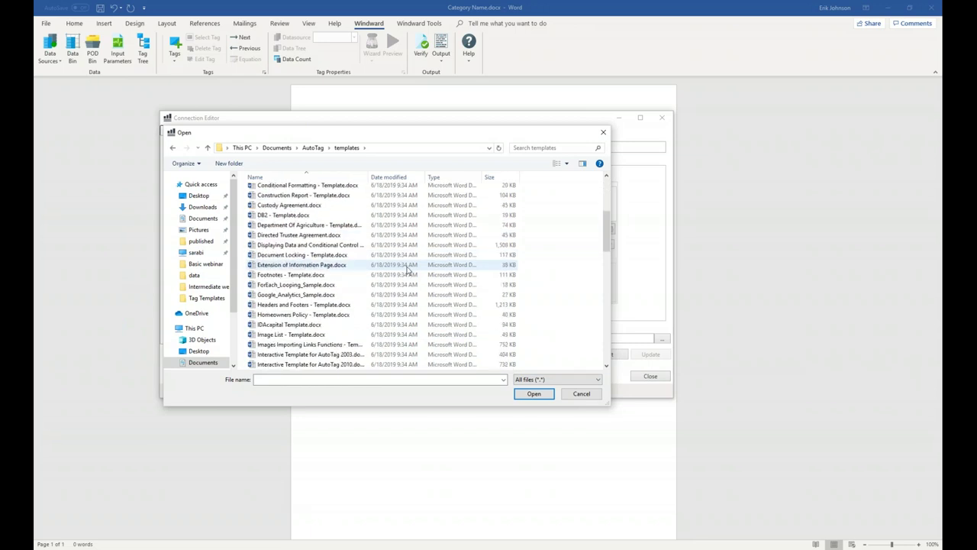
scroll(407, 267, down, 1)
scroll(407, 269, down, 1)
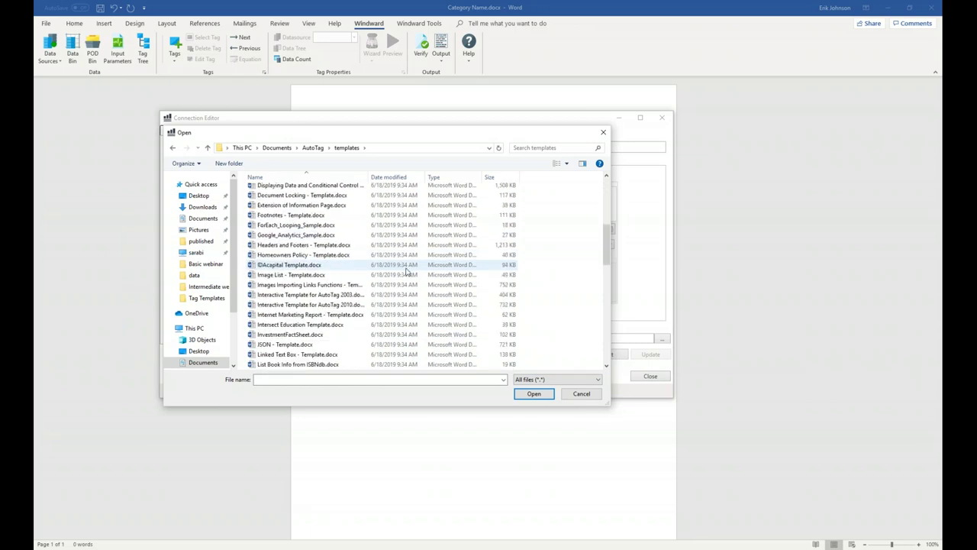
scroll(407, 269, down, 1)
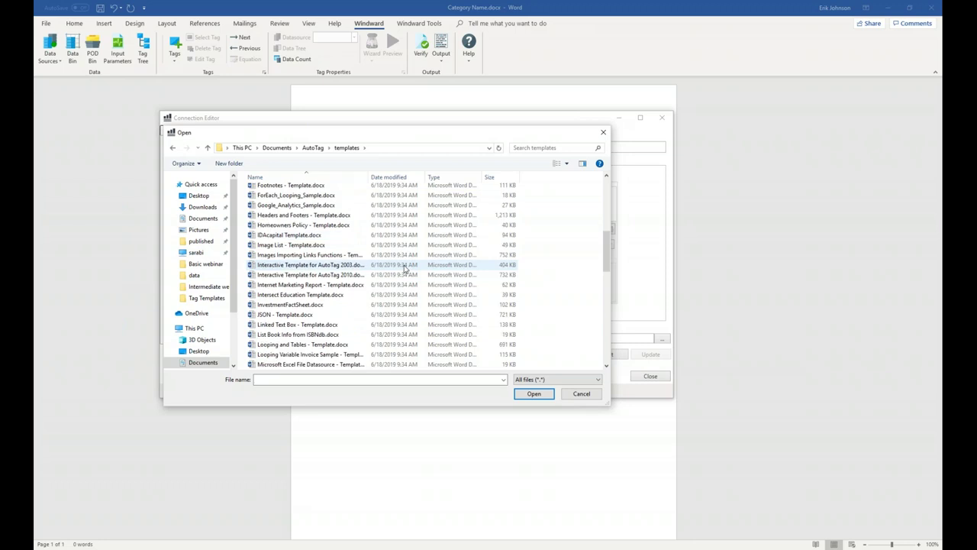
scroll(406, 267, down, 5)
scroll(405, 268, up, 12)
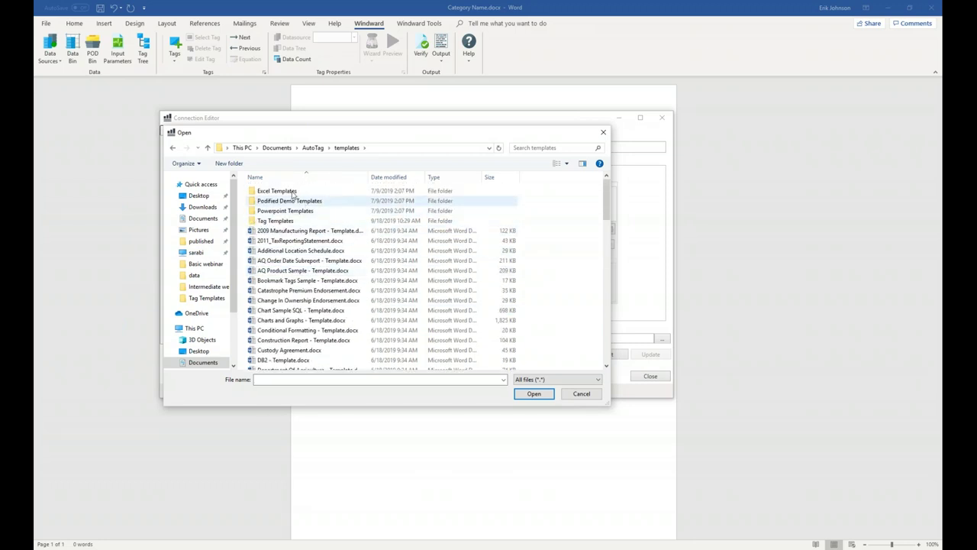
scroll(298, 296, down, 10)
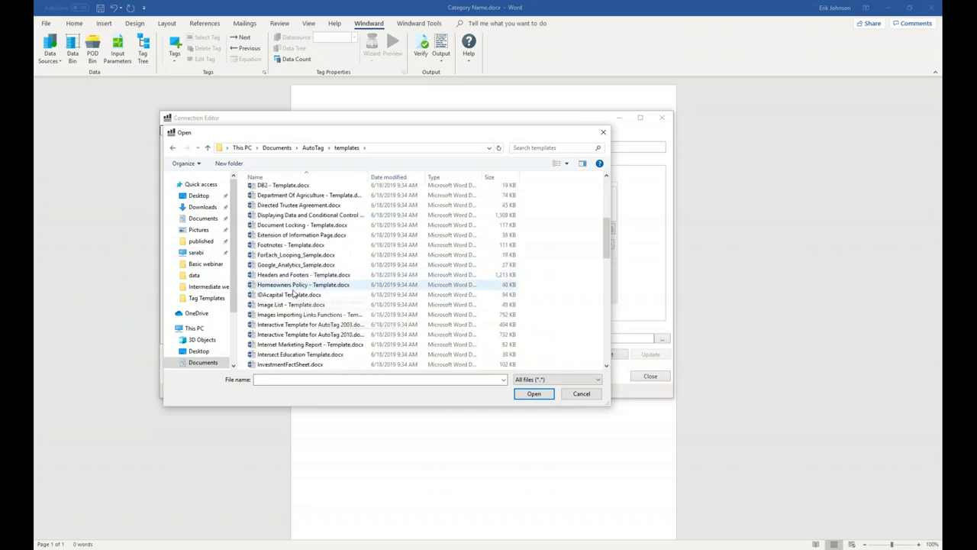
scroll(291, 296, up, 10)
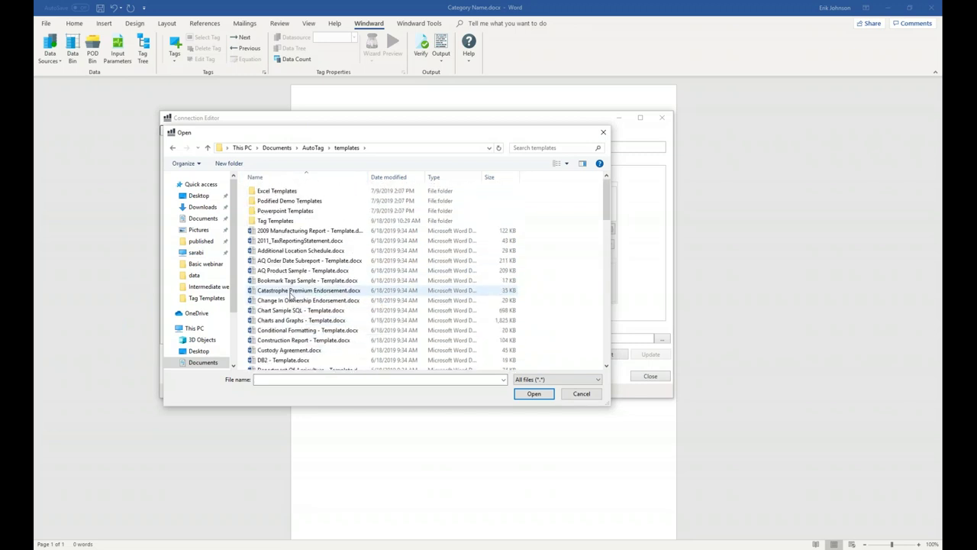
click(292, 211)
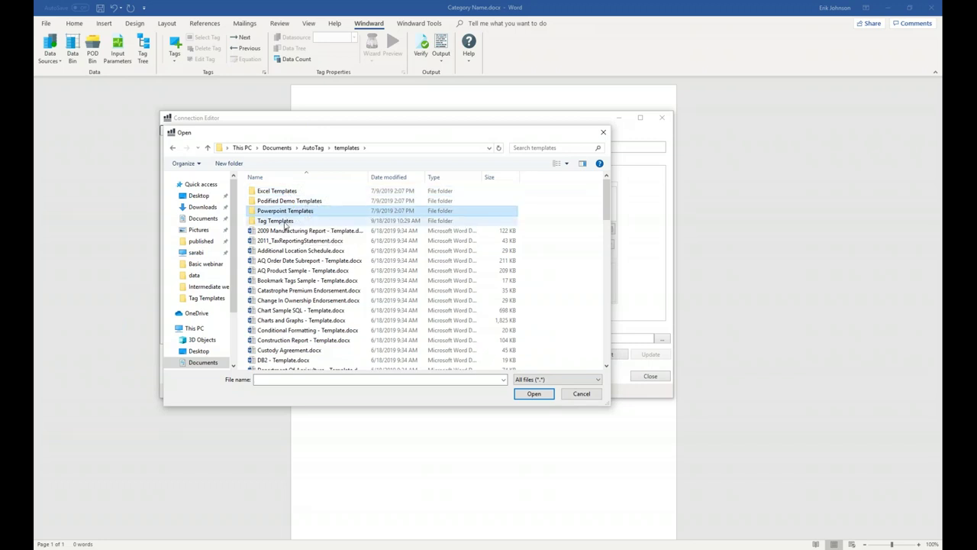
click(286, 220)
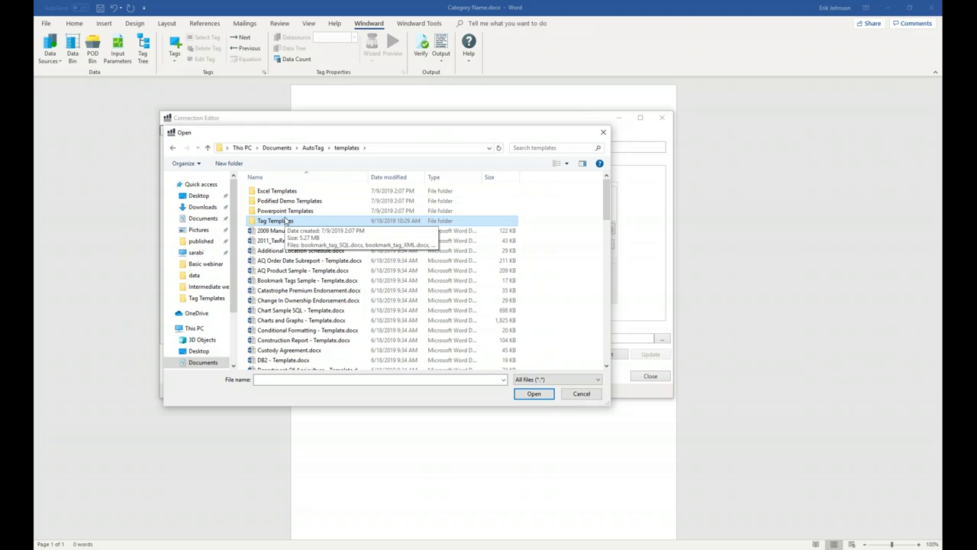
click(596, 381)
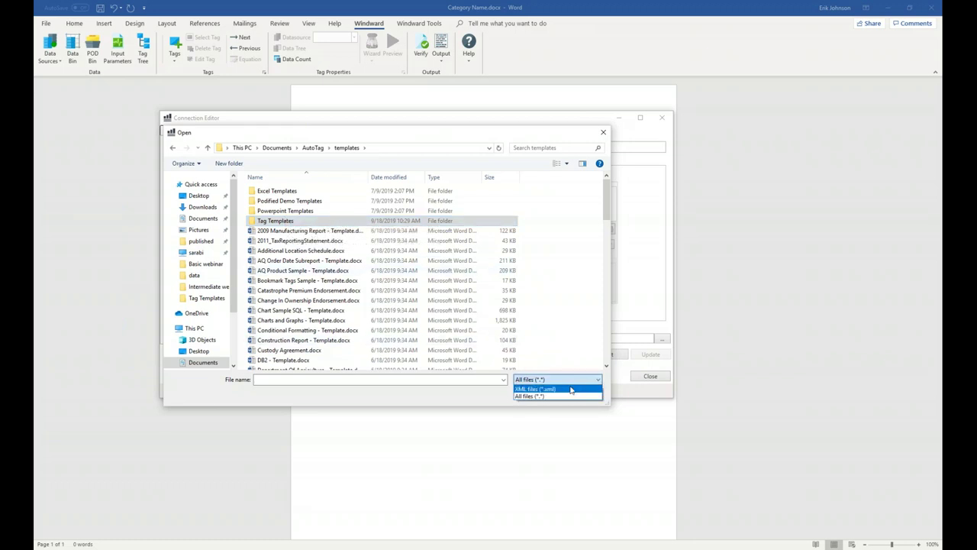
click(571, 390)
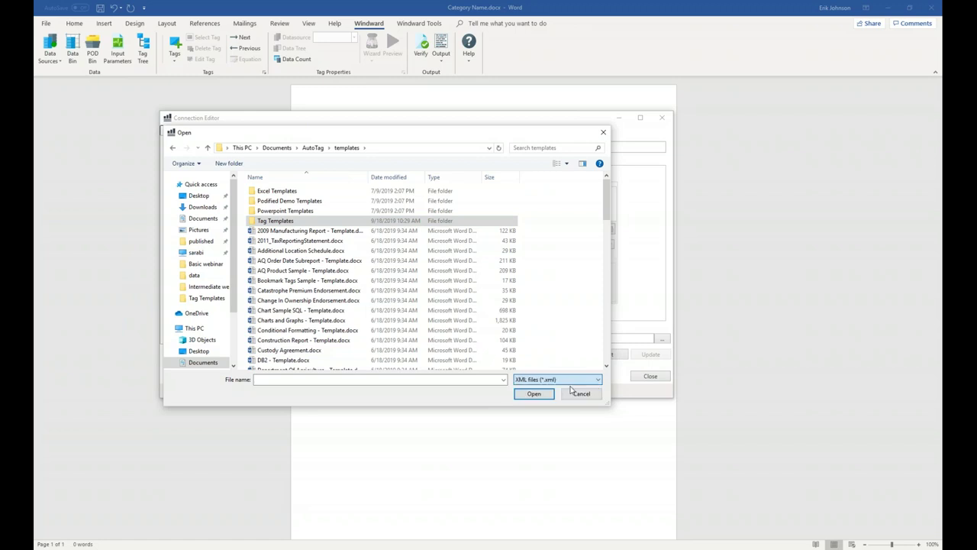
Step: Select Northwind - Data.xml from the AutoTag data folder as the connection's file
click(314, 148)
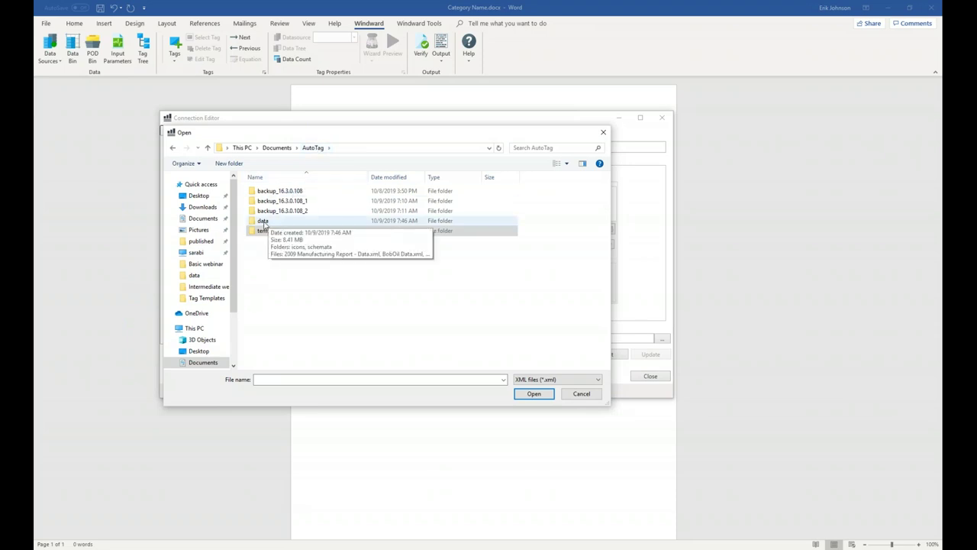
double_click(264, 223)
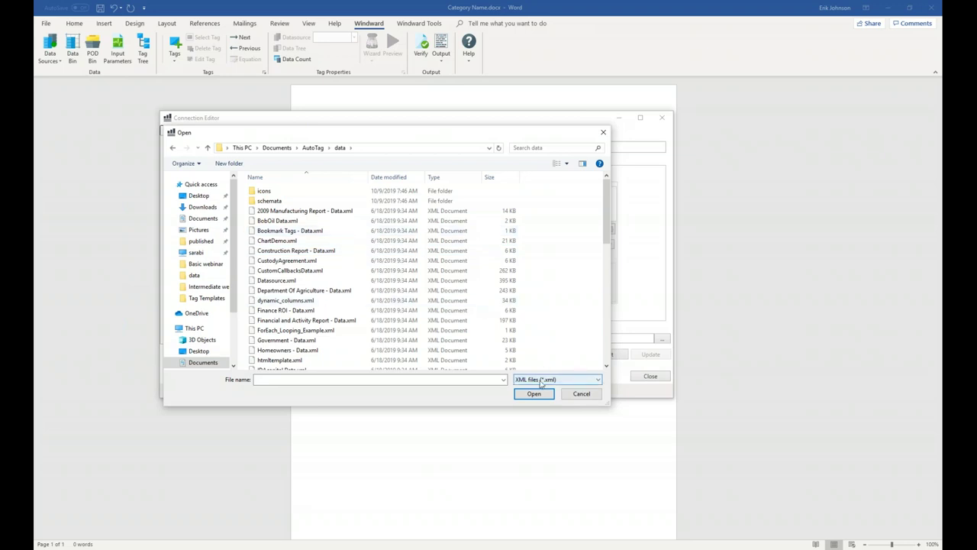
scroll(287, 239, down, 2)
scroll(286, 239, down, 5)
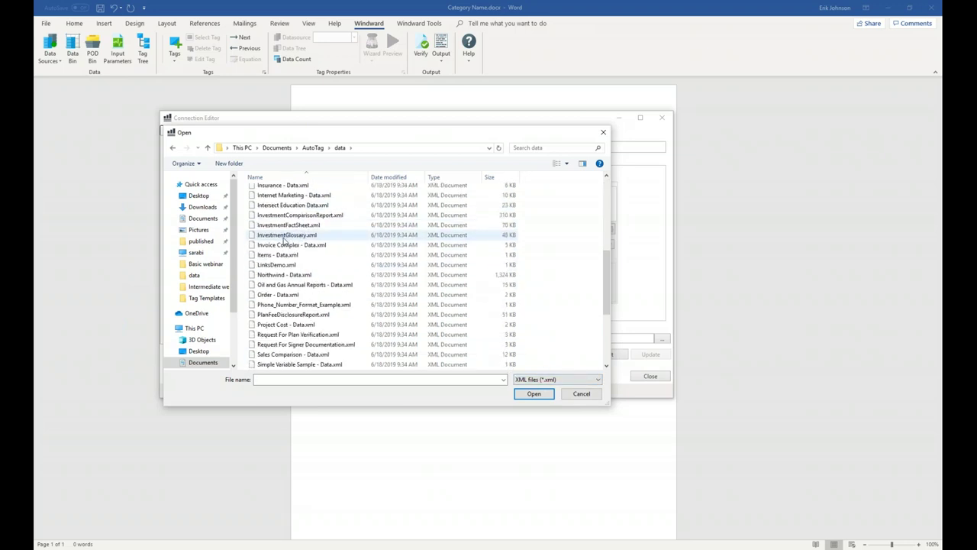
click(275, 277)
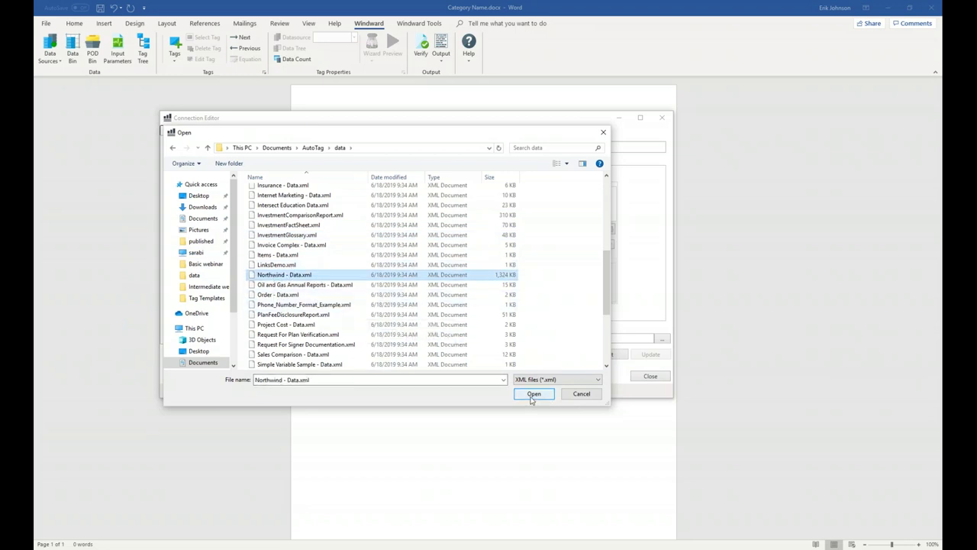
click(533, 396)
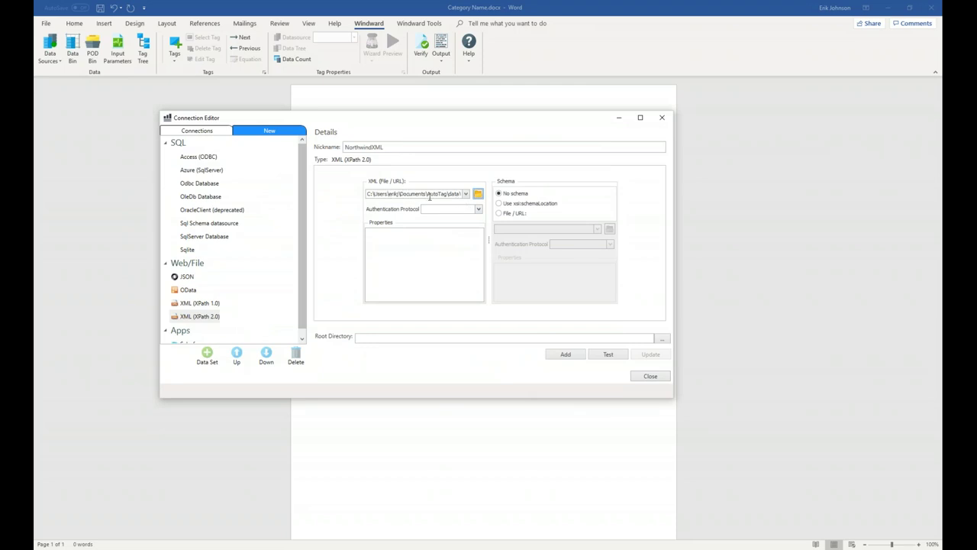
double_click(427, 196)
Step: Test the NorthwindXML connection and add it
right_click(436, 193)
click(438, 136)
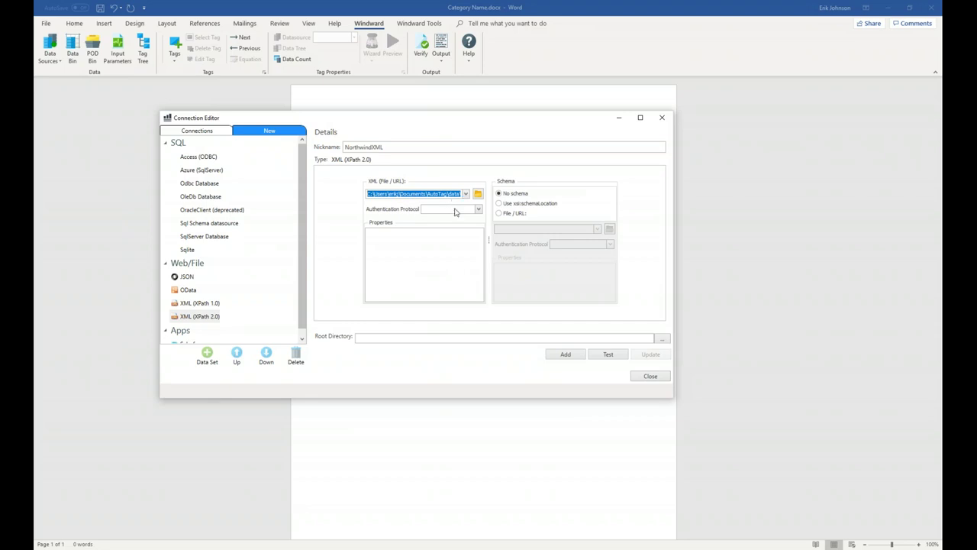
click(608, 354)
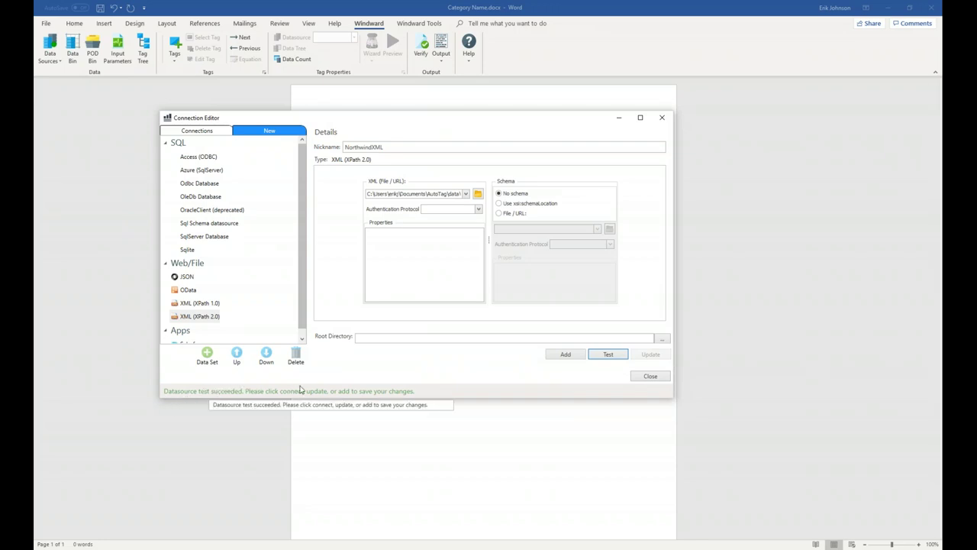
click(572, 357)
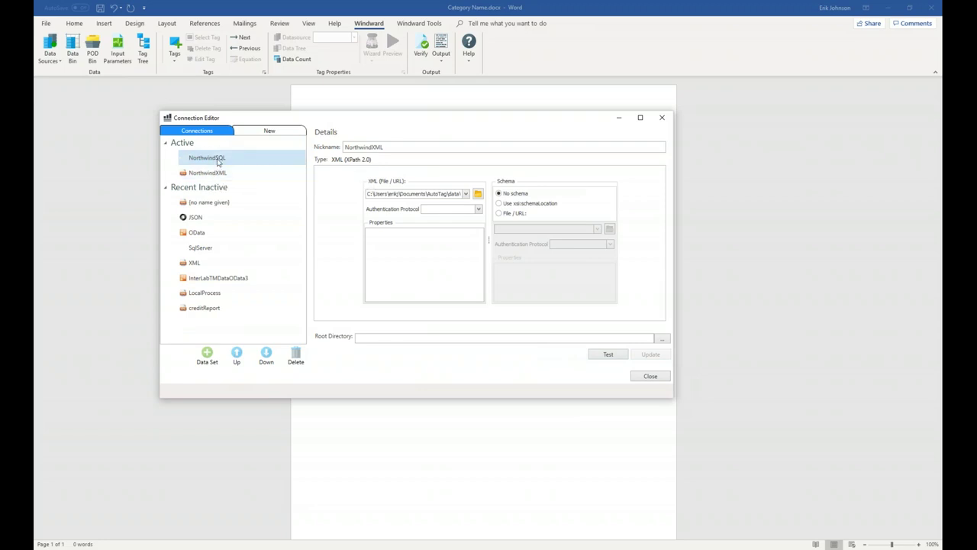
Step: Review the NorthwindXML and NorthwindSQL entries in the active connections list
click(214, 176)
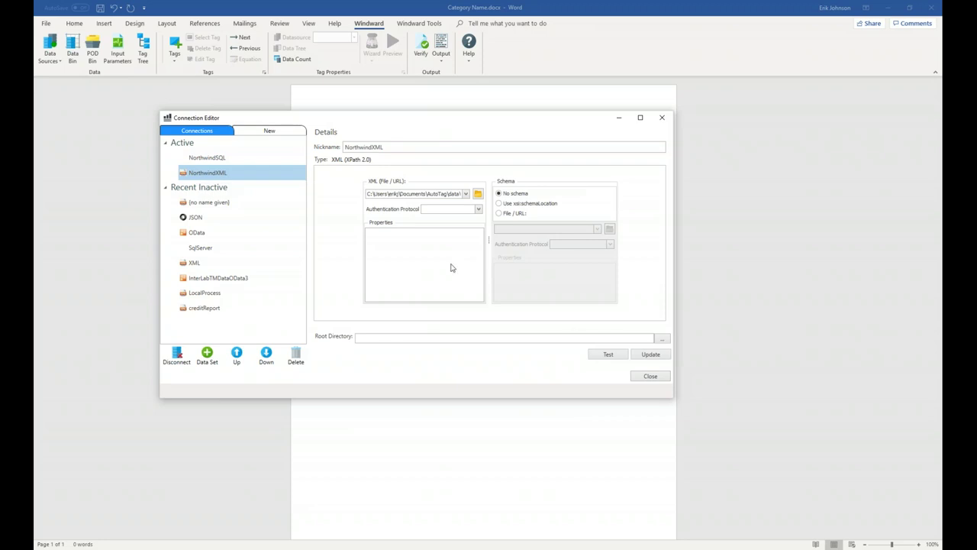
click(196, 160)
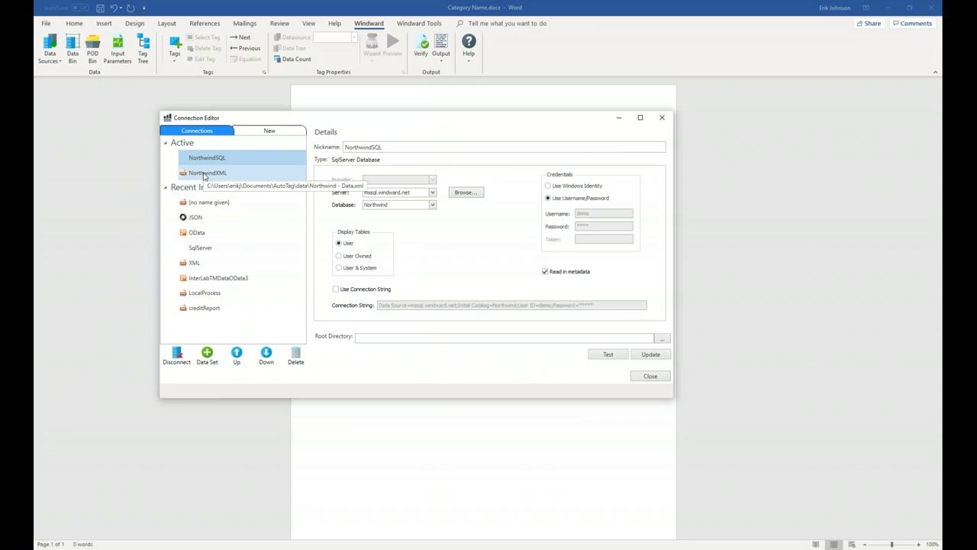
click(204, 175)
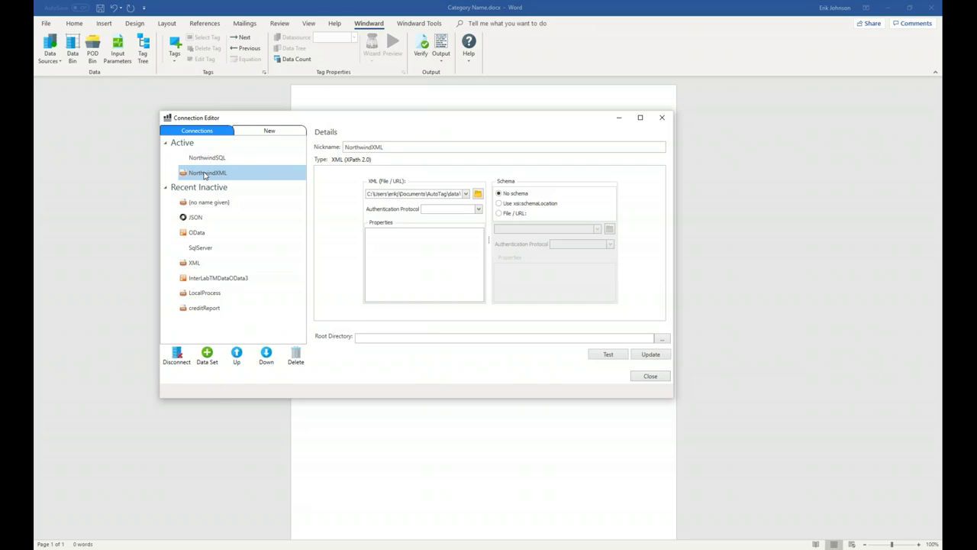
Step: Close the Connection Editor and collapse the NorthwindSQL source in the Data Bin
click(649, 376)
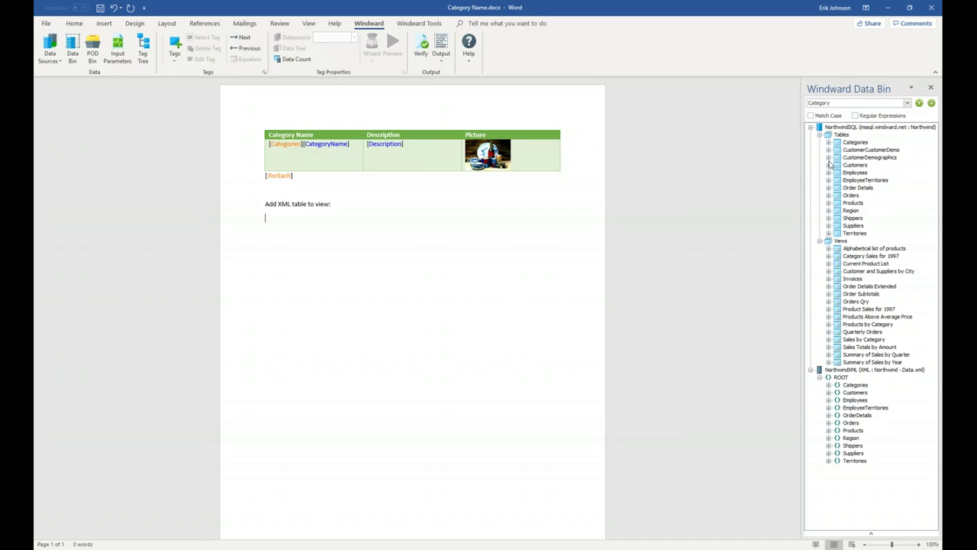
click(820, 135)
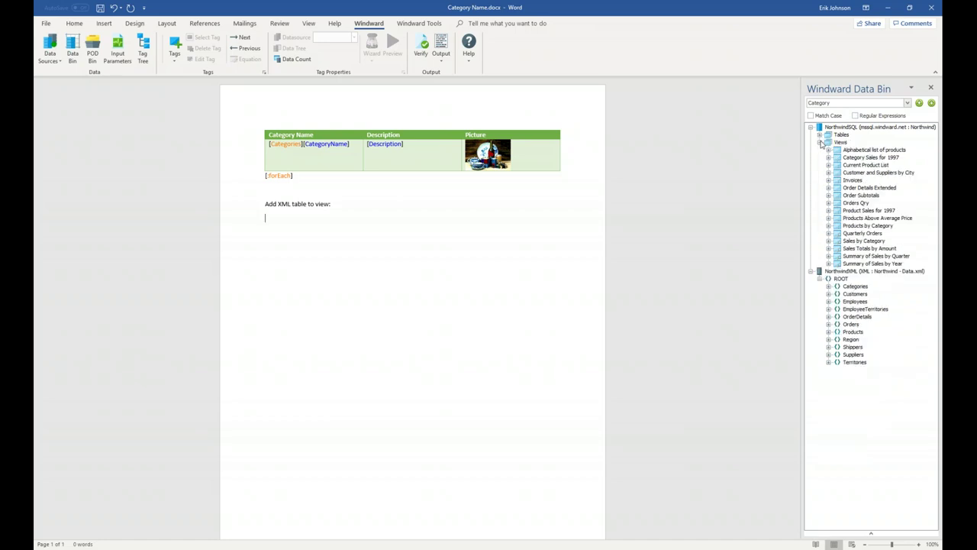
click(820, 142)
click(810, 127)
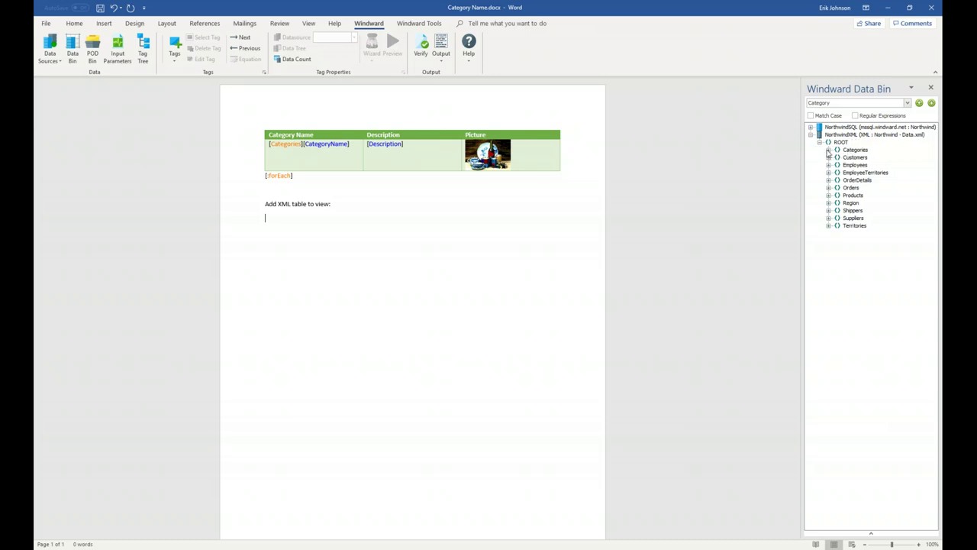
Step: Expand the NorthwindXML tables down to Employees and select its node
click(828, 151)
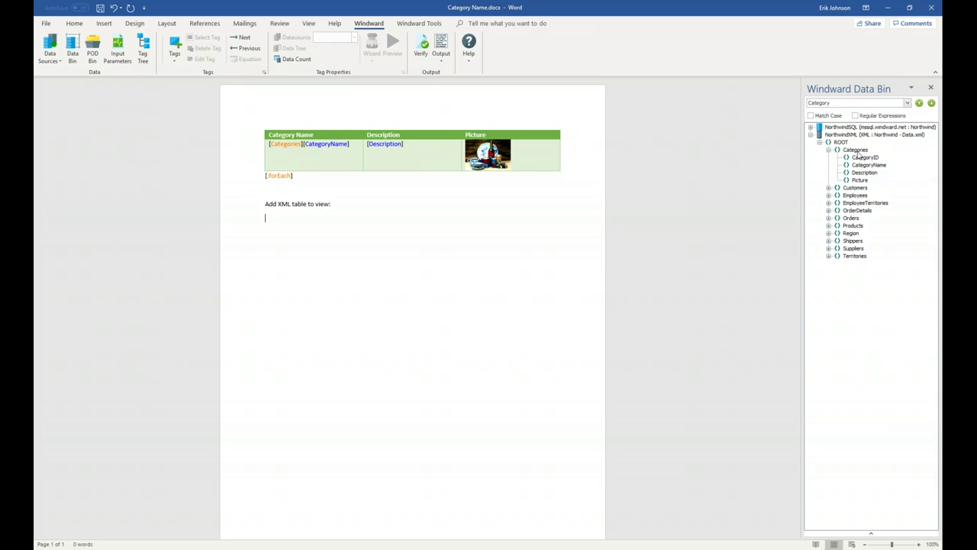
click(828, 187)
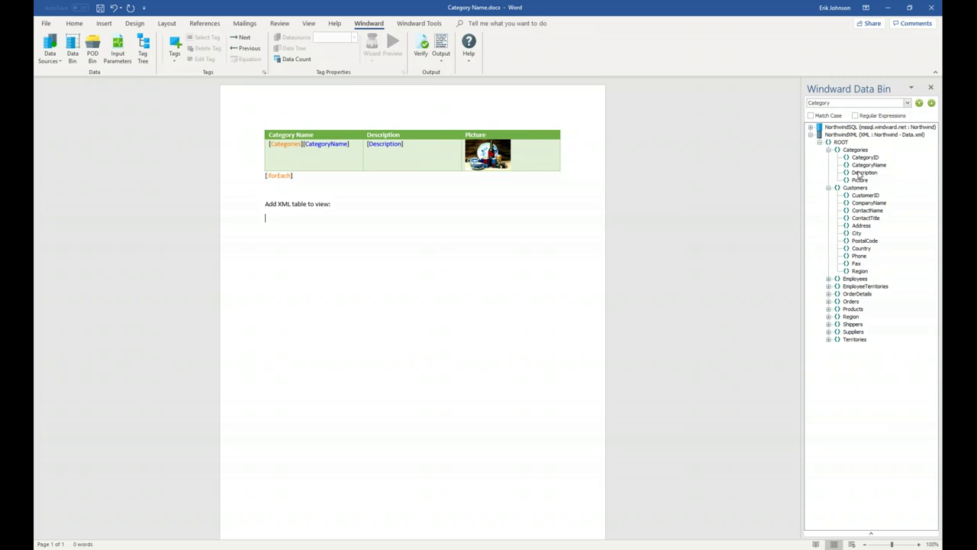
click(828, 150)
click(828, 157)
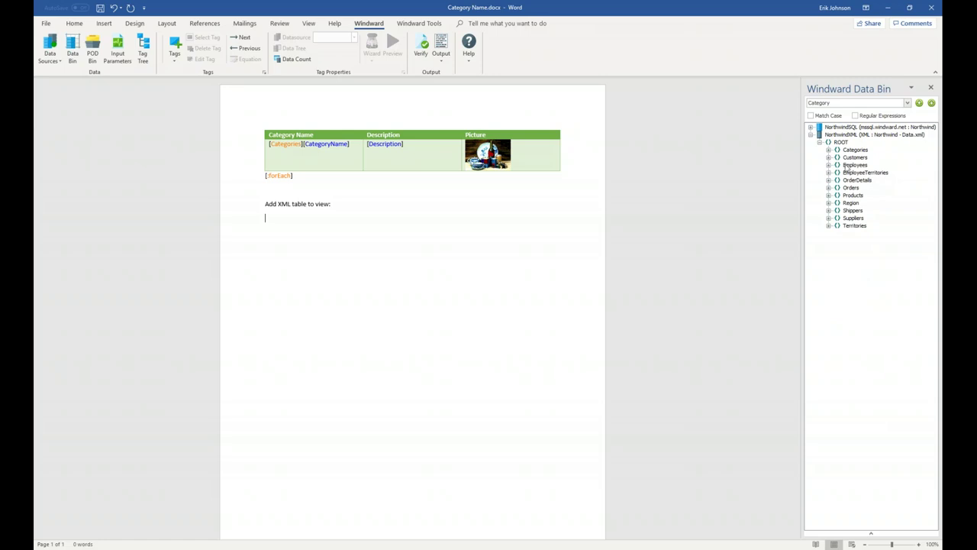
click(830, 165)
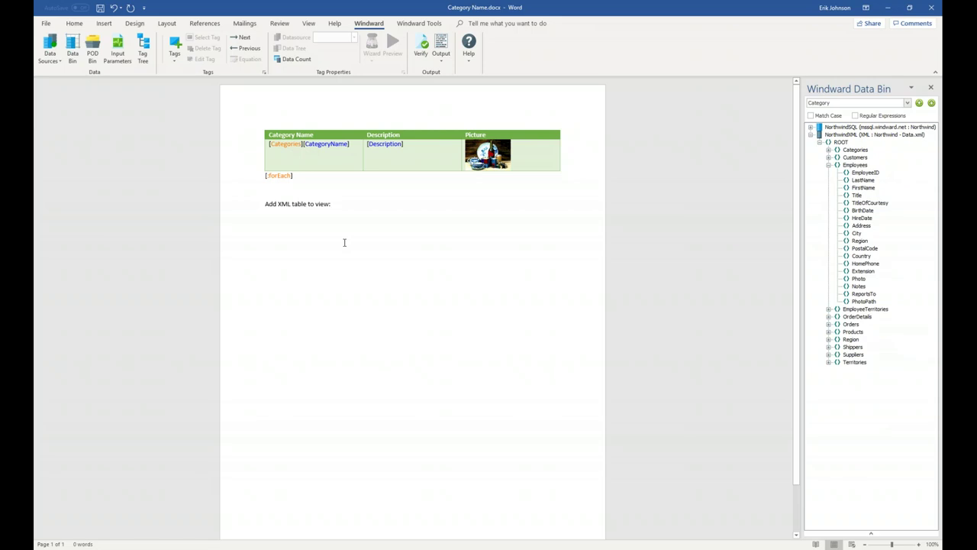
click(855, 165)
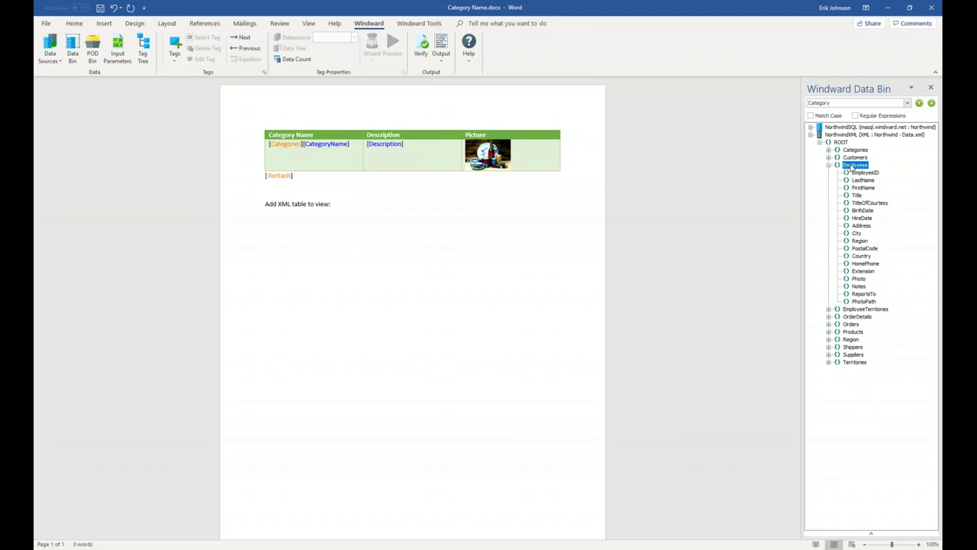
Step: Drop Employees in as a table with FirstName, LastName, HireDate and Country columns, FirstName first
drag(851, 167, 320, 241)
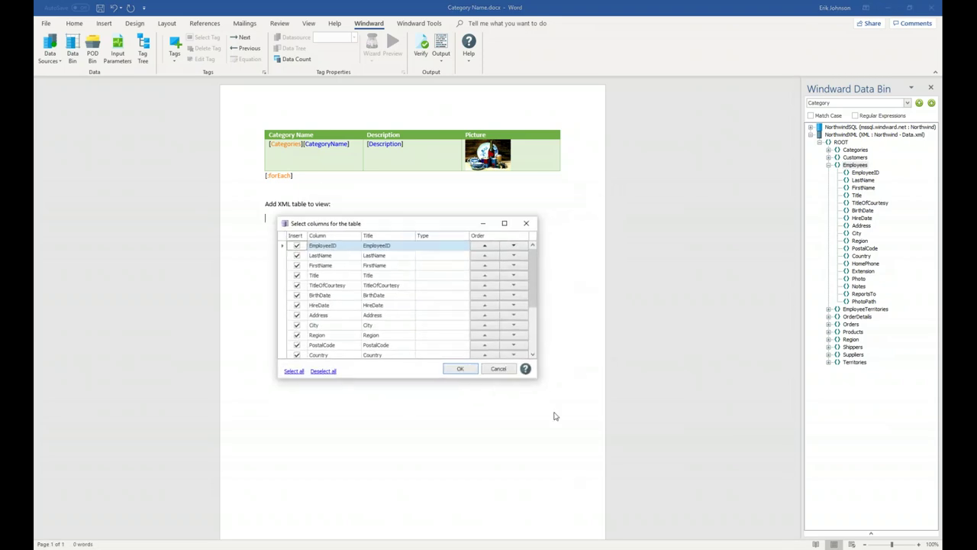
drag(537, 378, 674, 470)
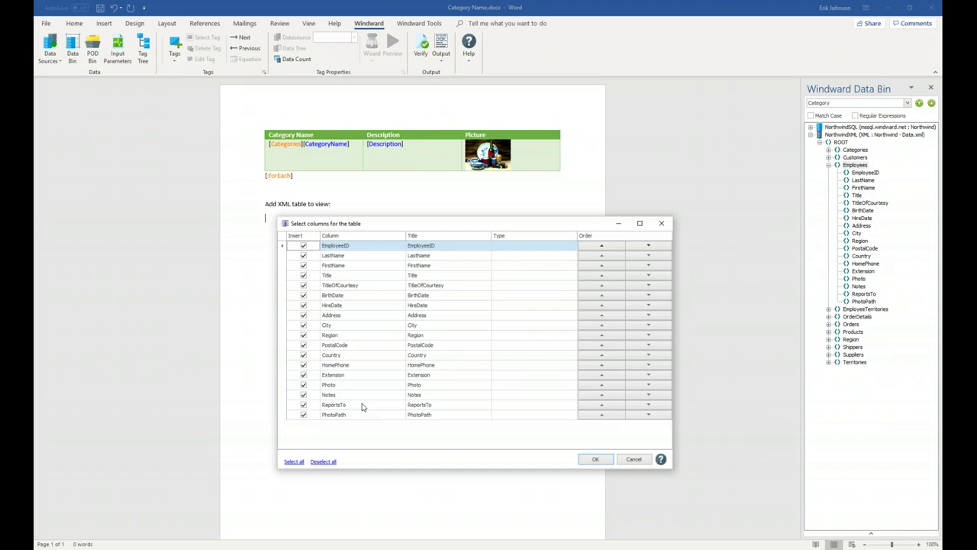
click(327, 463)
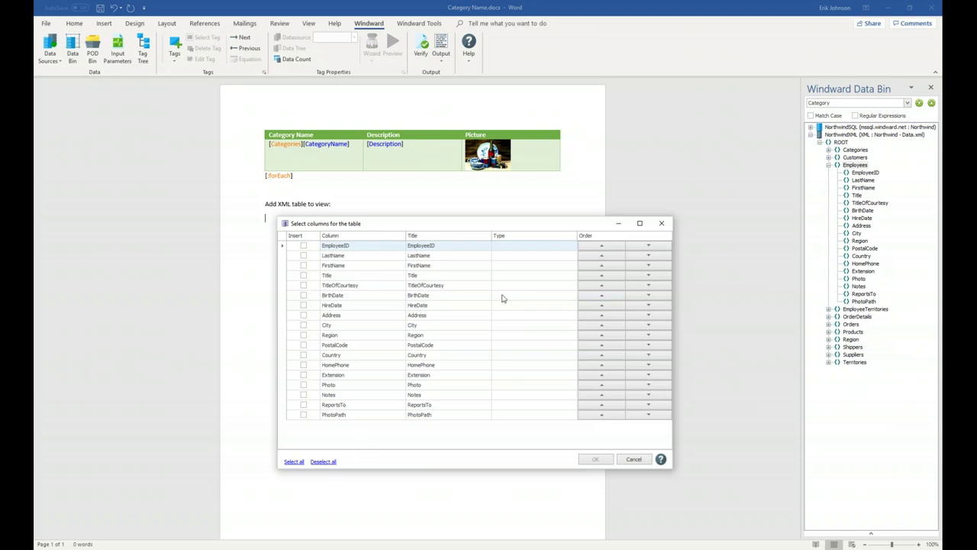
click(304, 258)
click(304, 256)
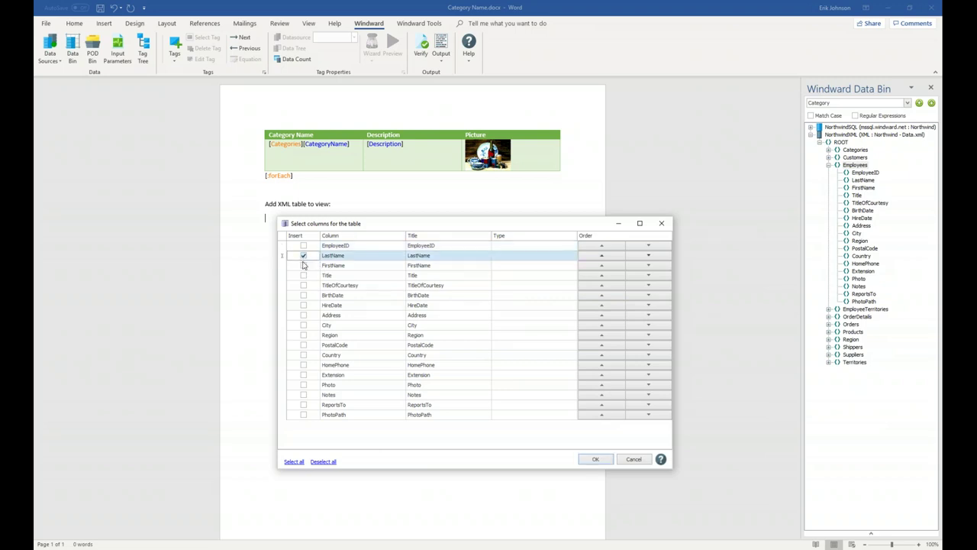
click(304, 266)
click(304, 265)
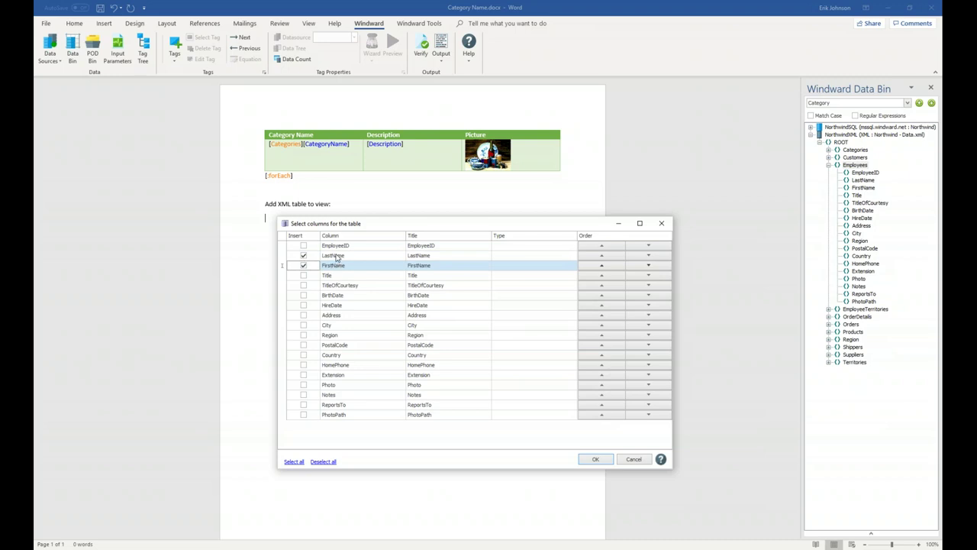
click(602, 267)
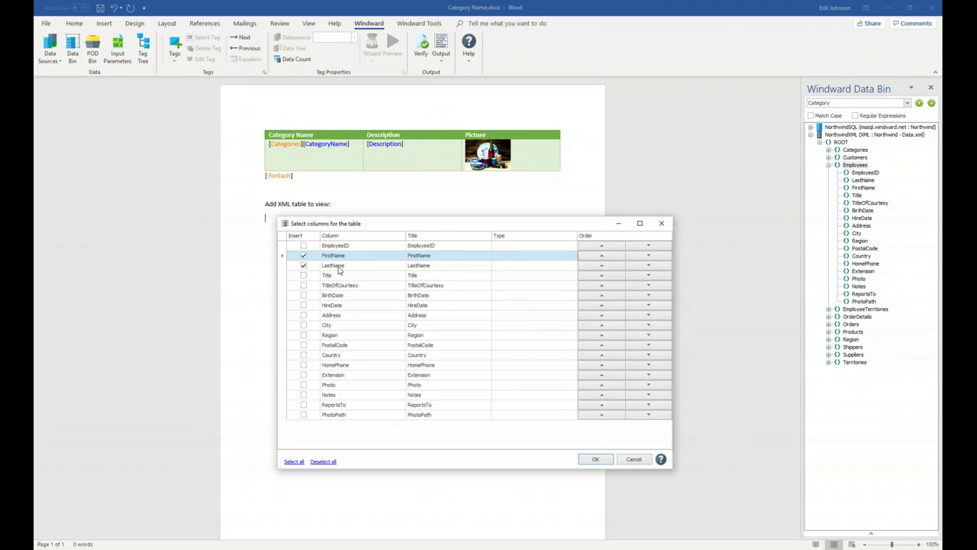
click(304, 305)
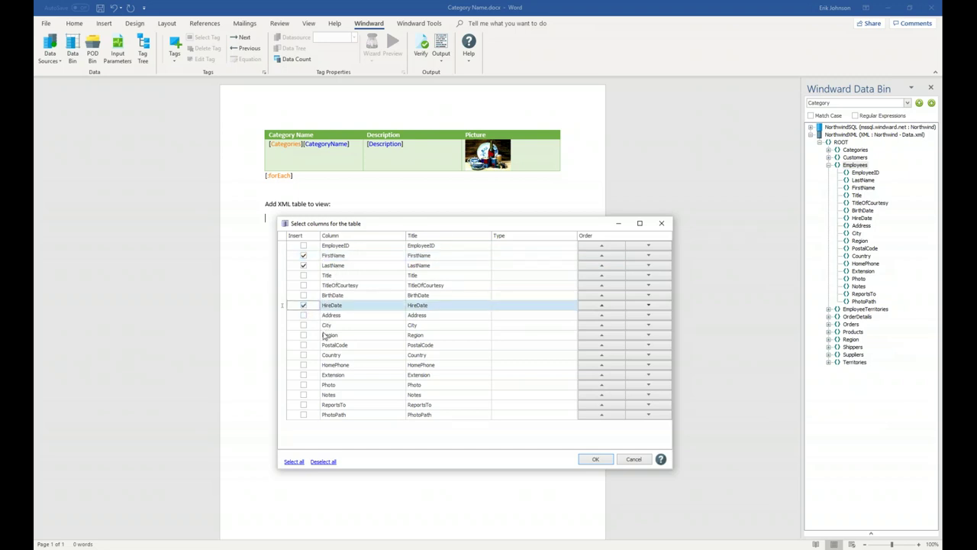
click(304, 355)
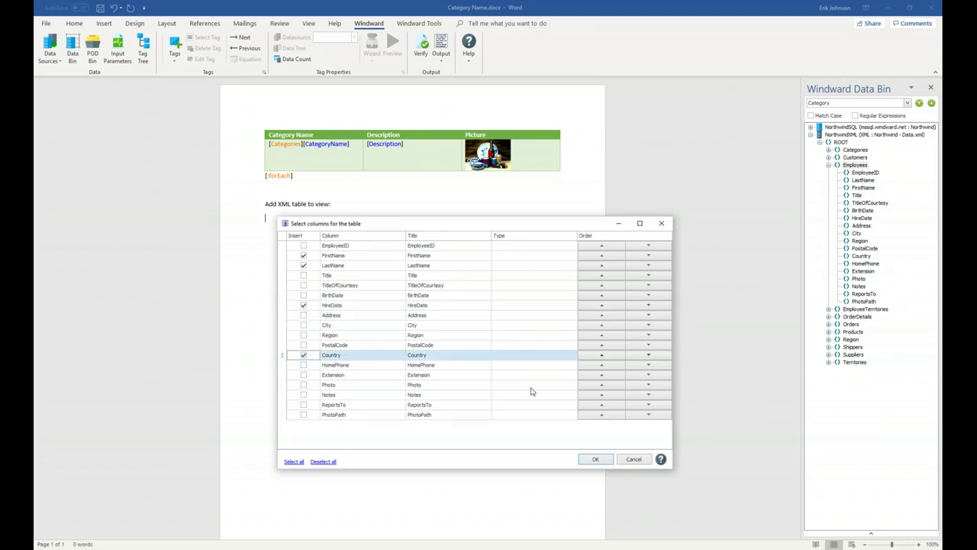
click(596, 460)
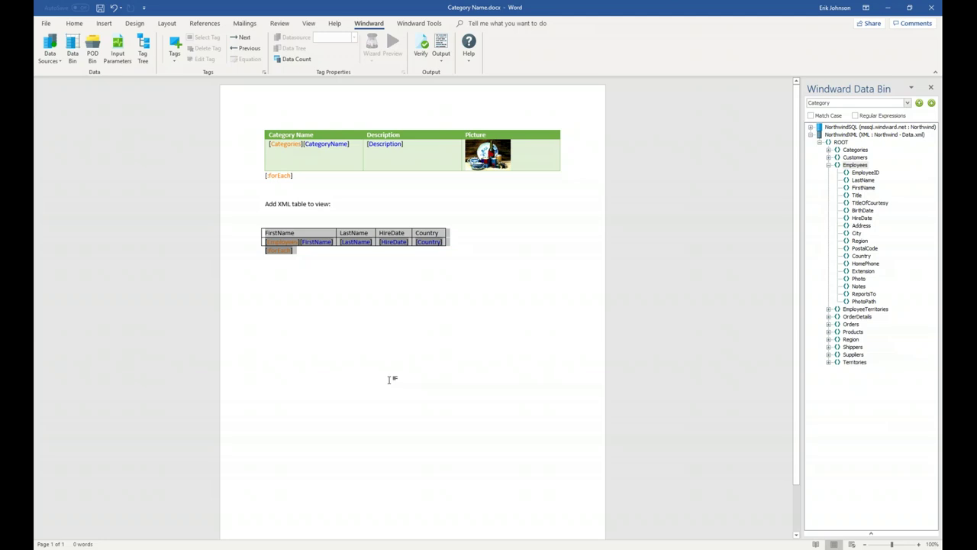
Step: Inspect the Employees ForEach, FirstName, LastName, Country and end loop tags
click(375, 379)
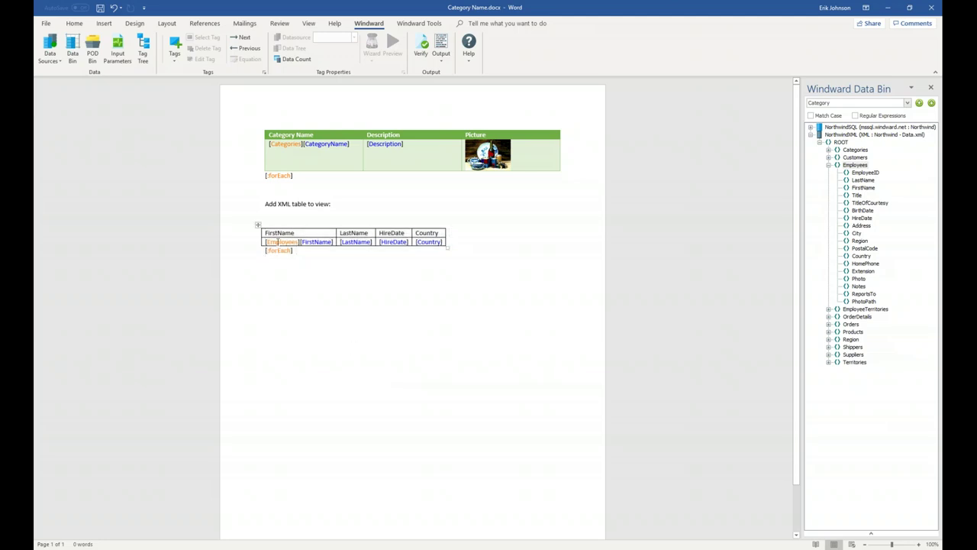
click(279, 242)
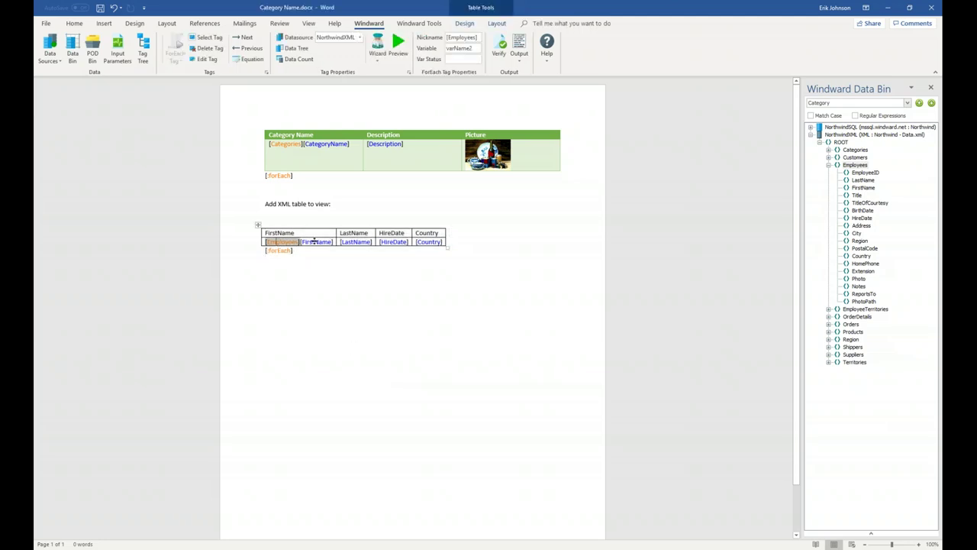
click(316, 242)
click(355, 242)
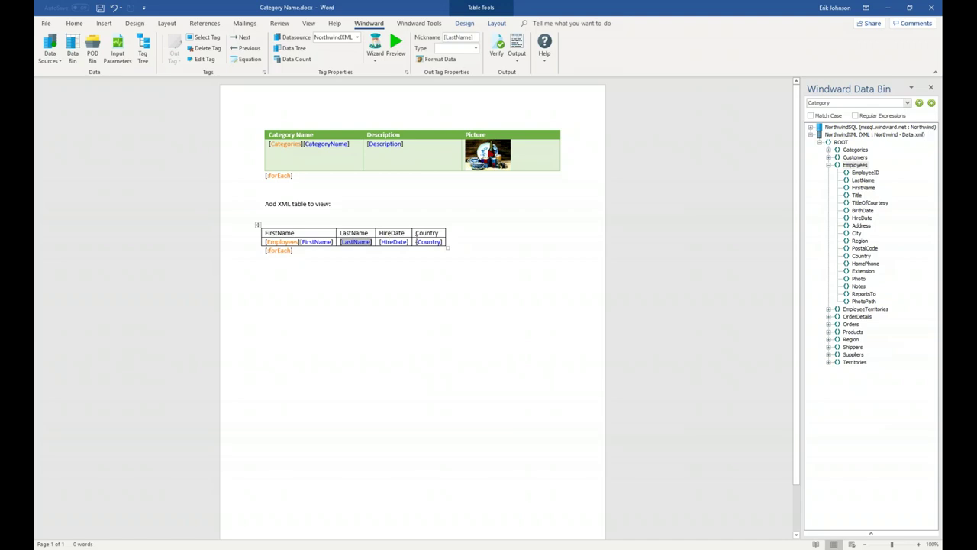
click(426, 242)
click(279, 250)
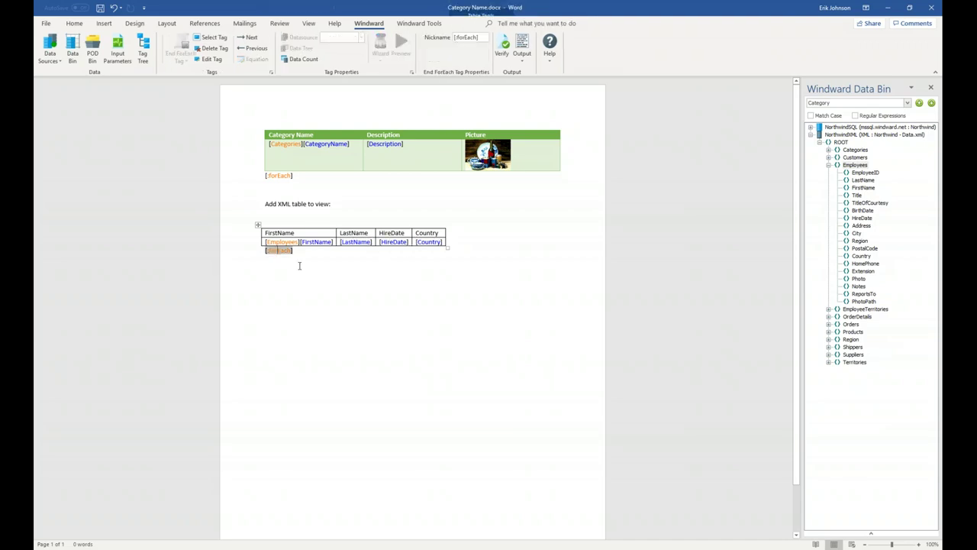
click(278, 252)
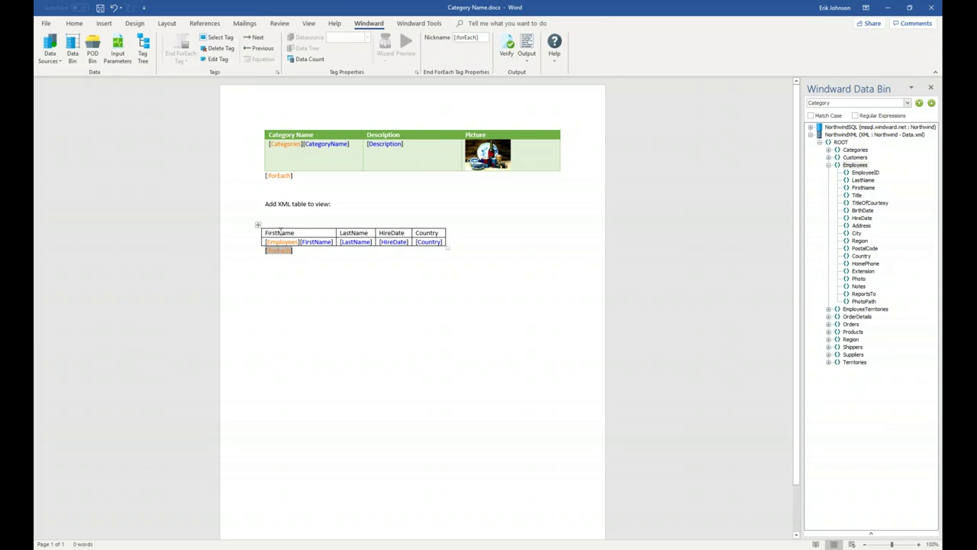
Step: Rename the headers to First Name, Last Name and Hire Date
click(282, 250)
click(279, 233)
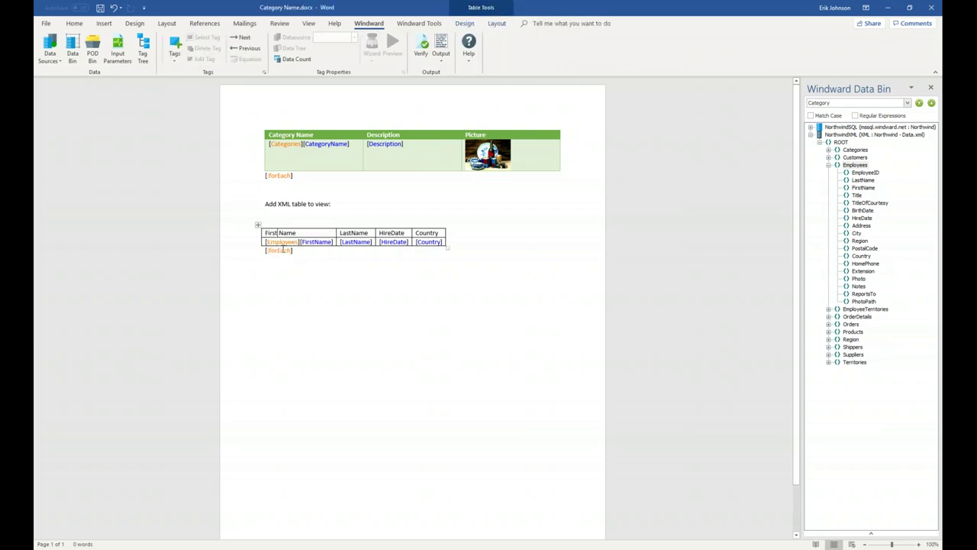
click(353, 233)
click(392, 233)
click(282, 241)
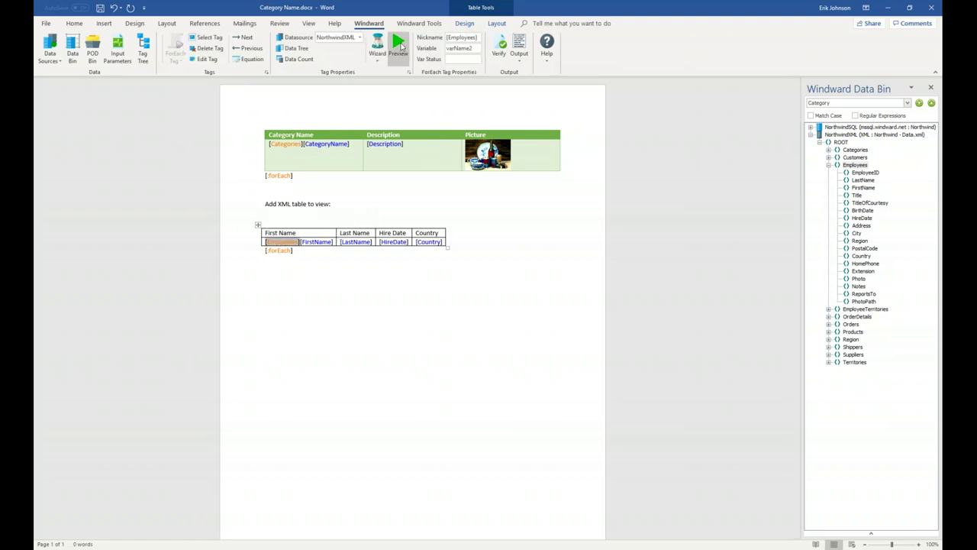
click(399, 48)
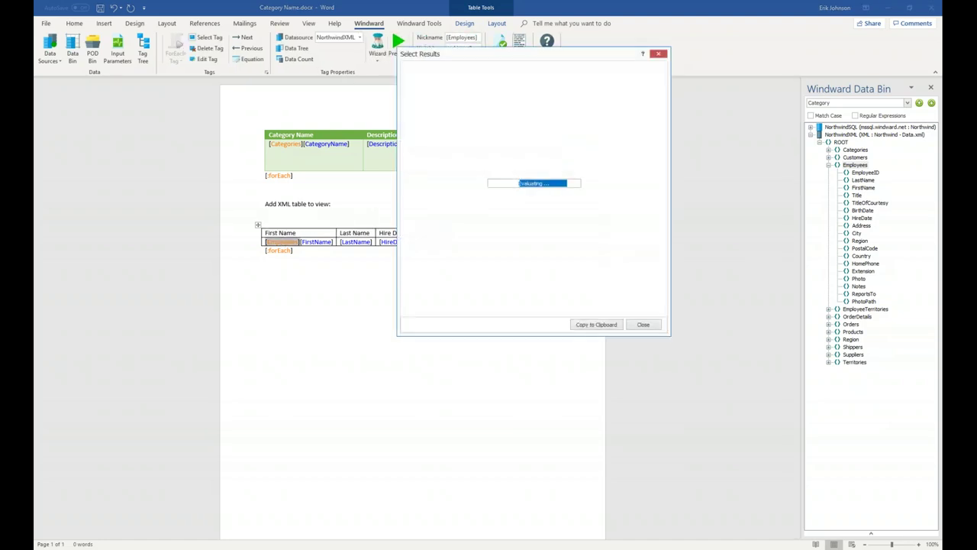
drag(477, 58, 454, 187)
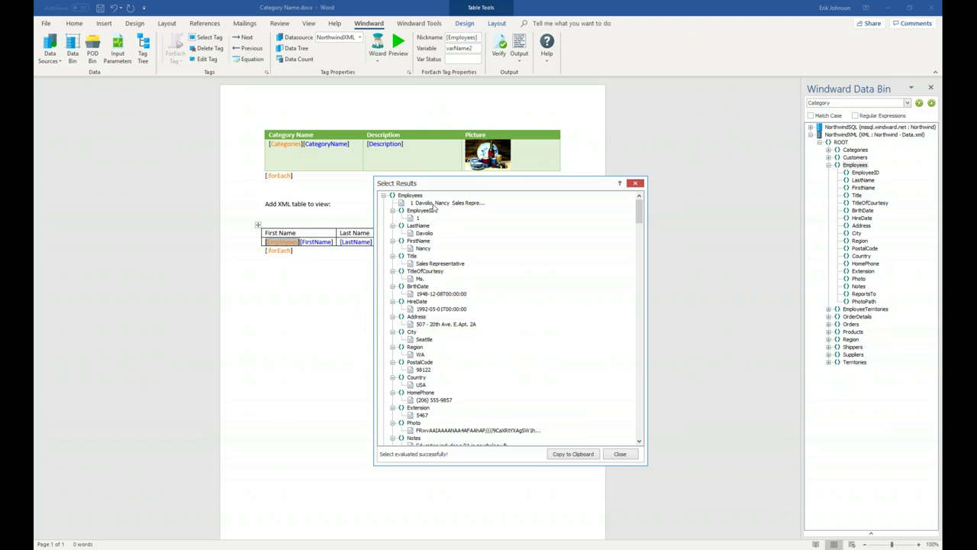
click(383, 195)
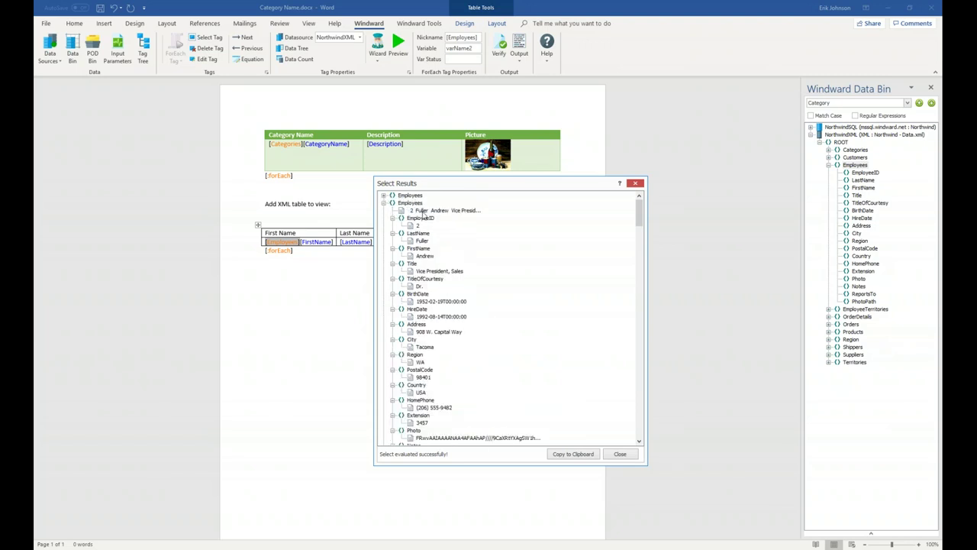
click(383, 204)
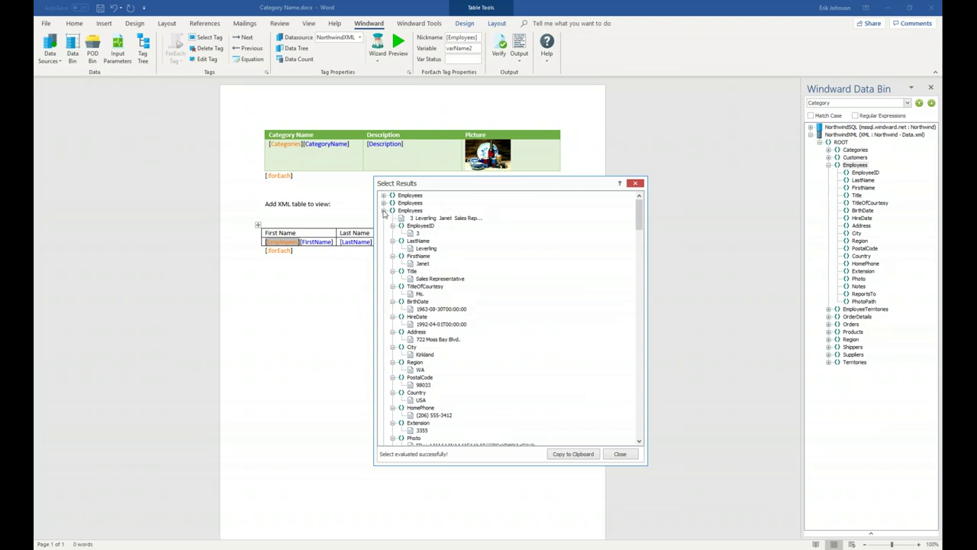
click(384, 210)
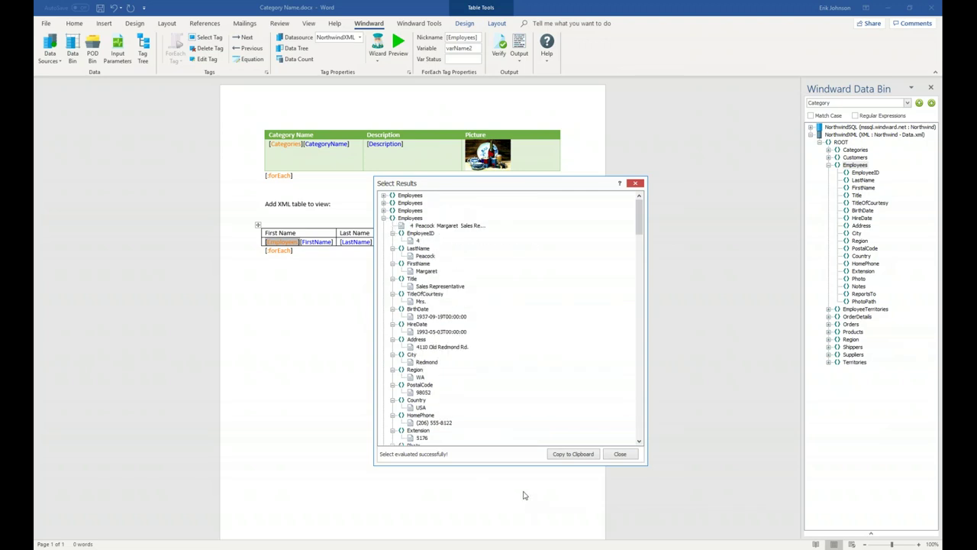
click(620, 454)
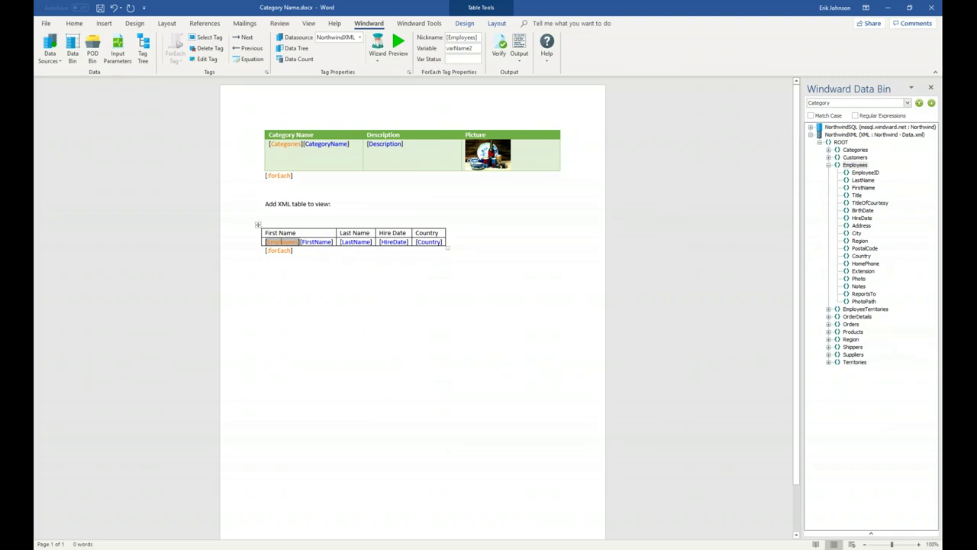
click(319, 242)
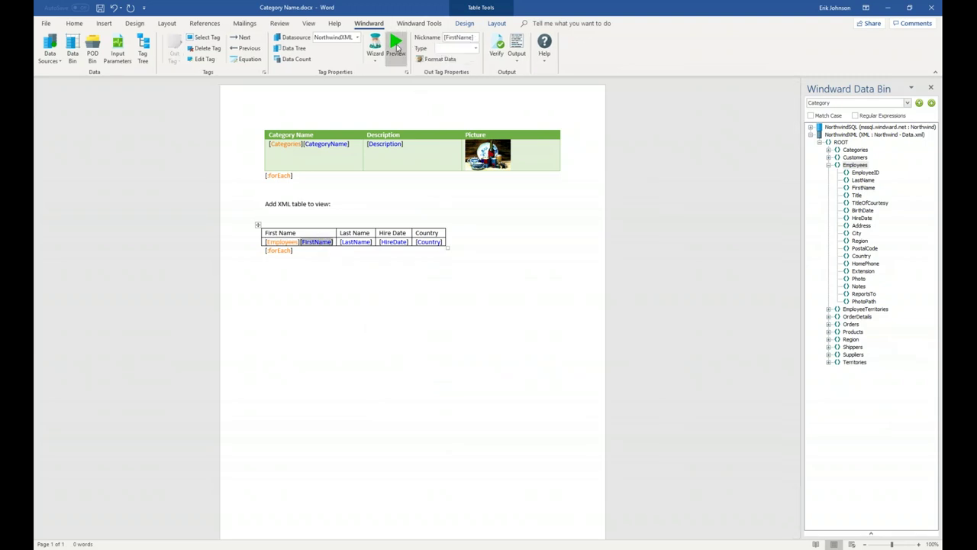
click(396, 49)
drag(478, 55, 435, 286)
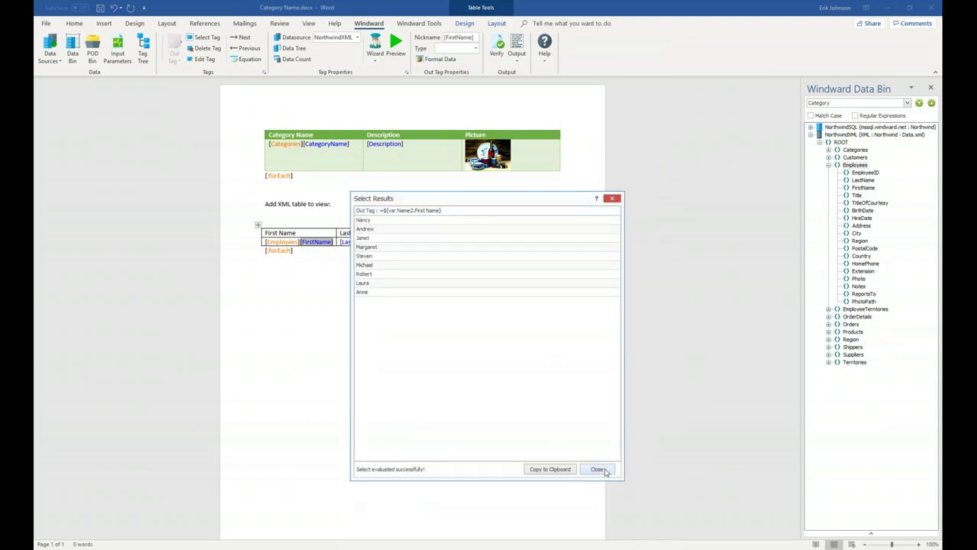
click(603, 470)
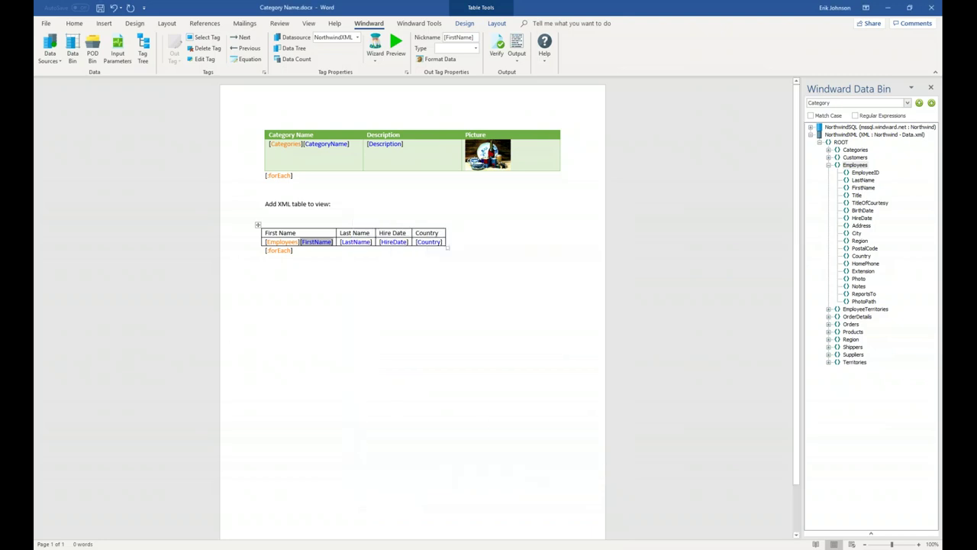
Step: Select the employee table, tick Header Row, untick Banded Columns, apply List Table 2 - Accent 5
click(258, 224)
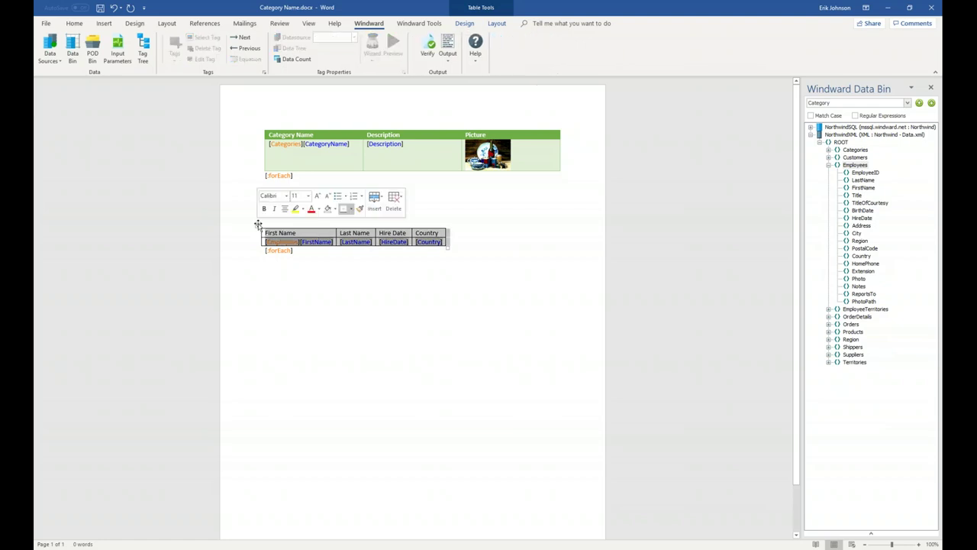
click(465, 24)
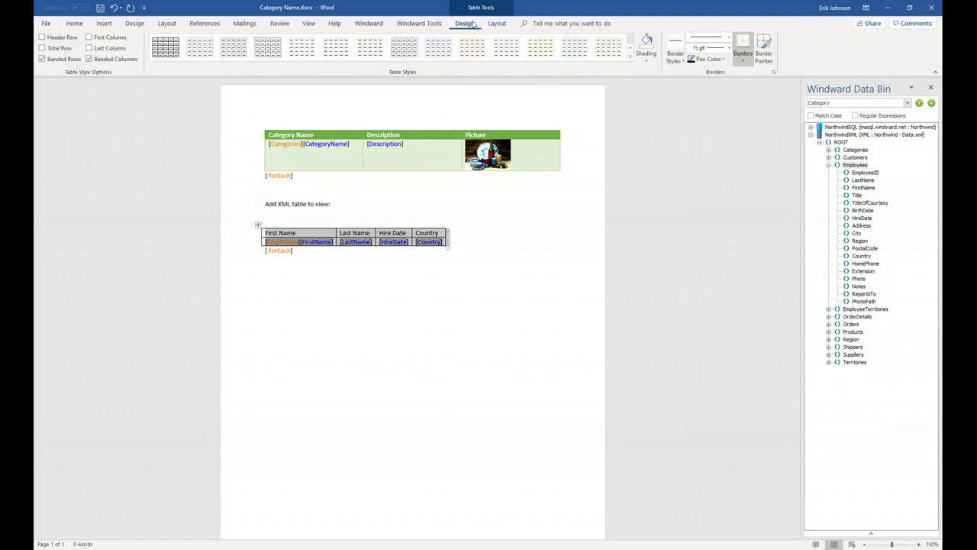
click(53, 37)
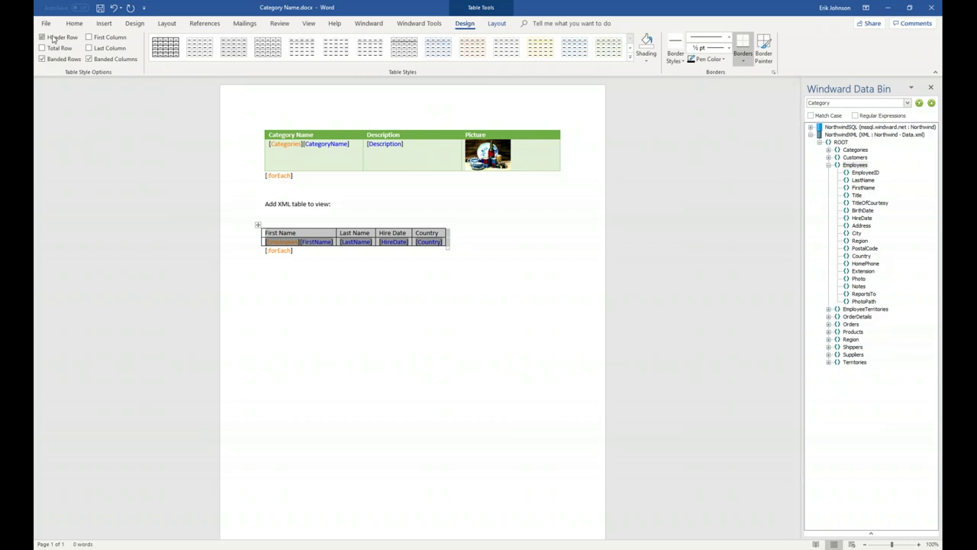
click(89, 60)
click(630, 58)
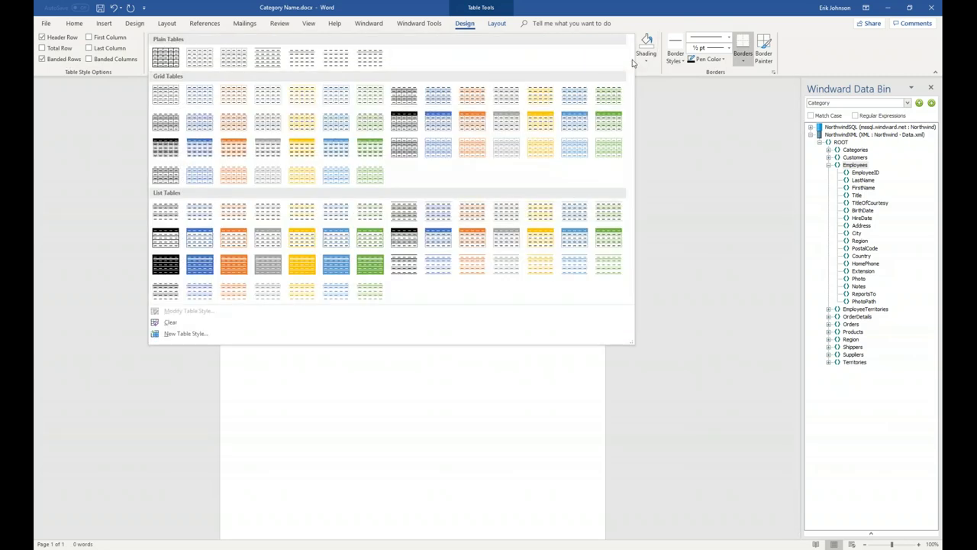
click(573, 218)
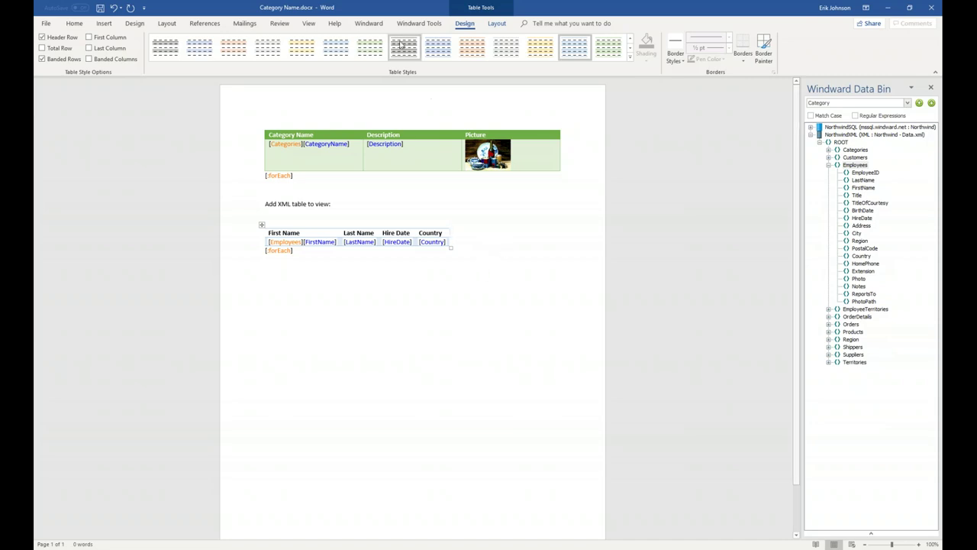
Step: Generate the report as a PDF, saving the template when prompted
click(369, 22)
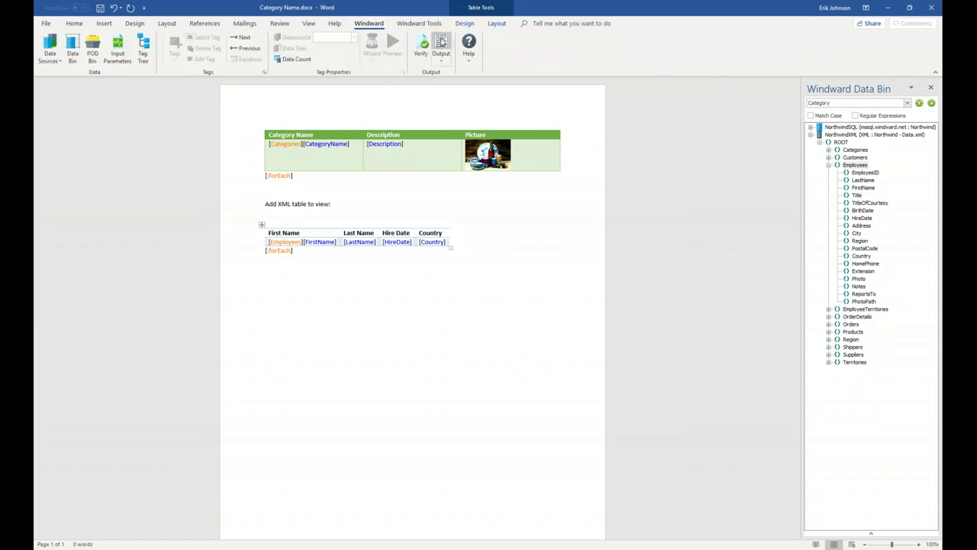
click(441, 54)
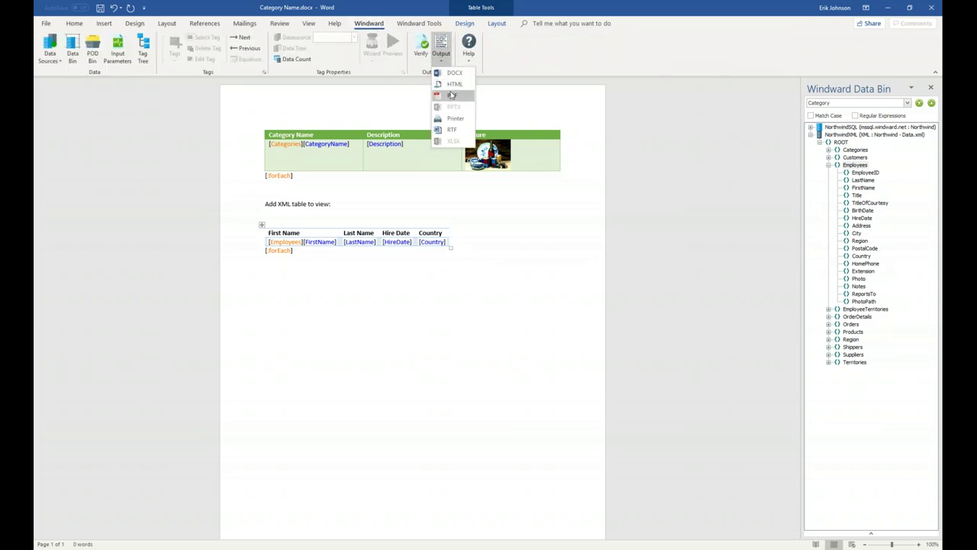
click(451, 94)
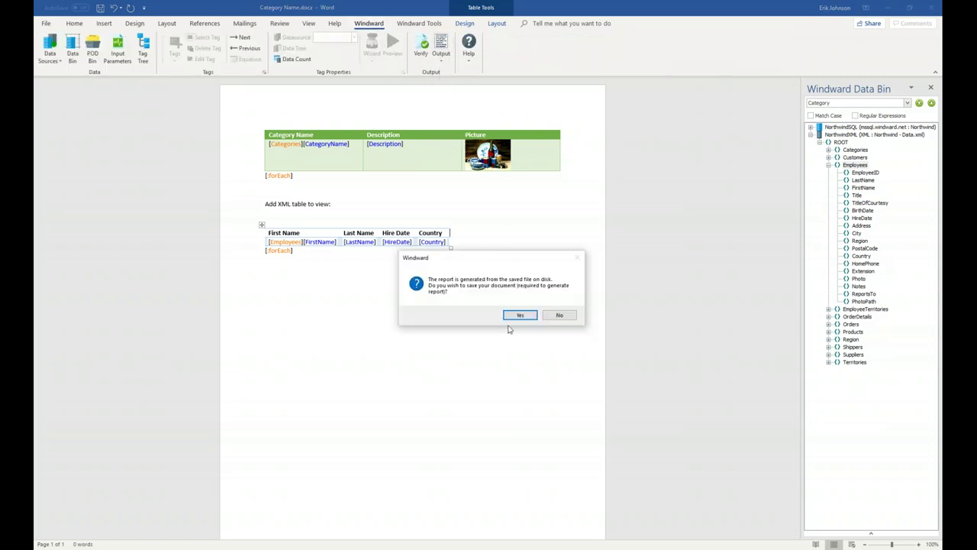
click(516, 315)
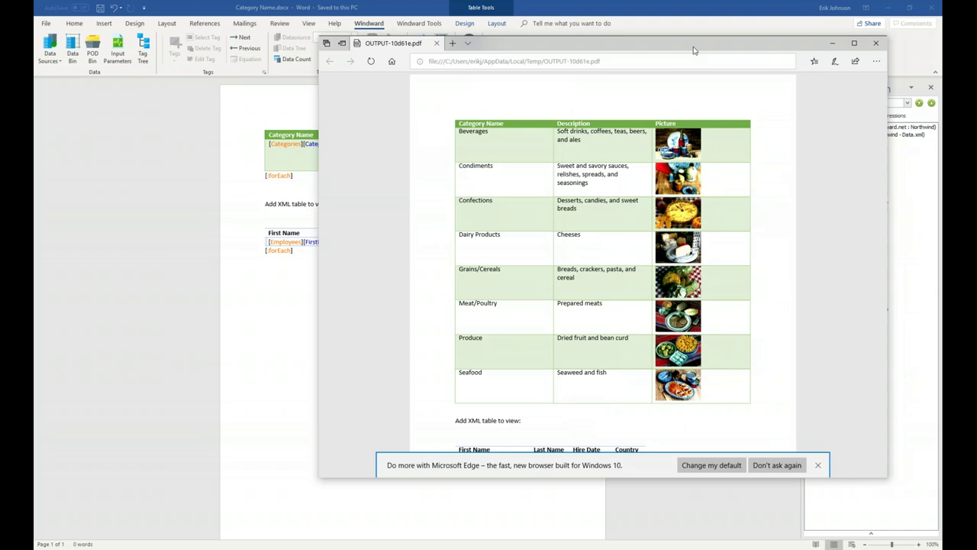
Step: Snap the PDF beside Word, close the Data Bin, scroll the report, then close Edge
key(super+Right)
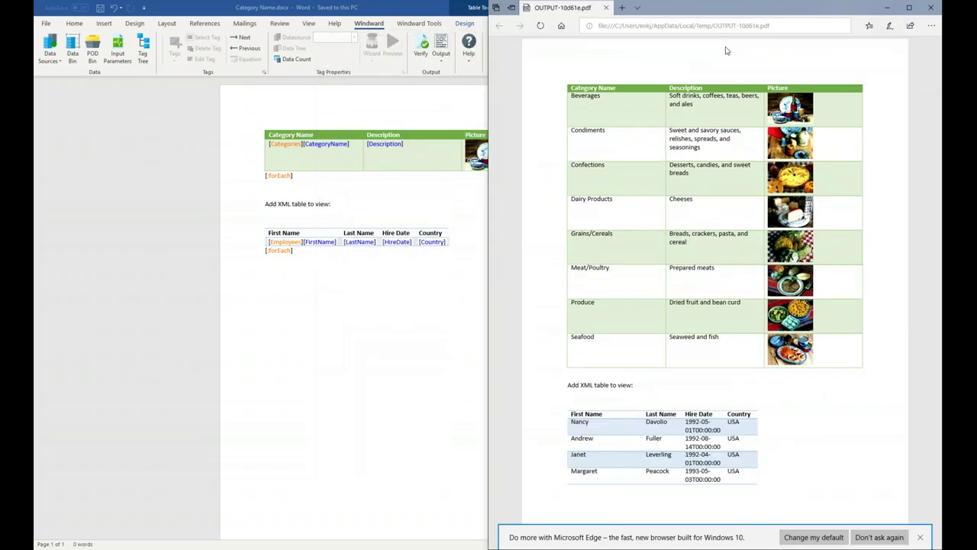
key(Return)
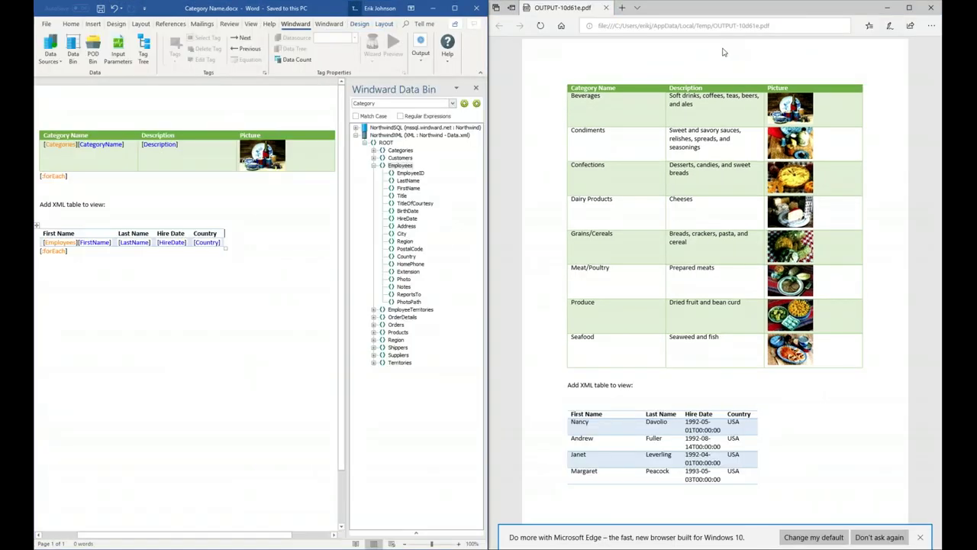
click(921, 538)
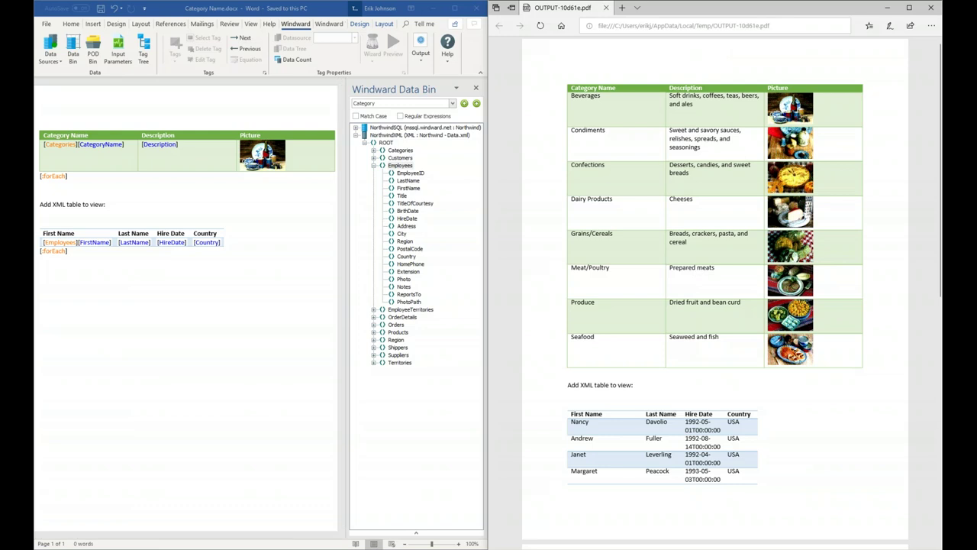
click(476, 90)
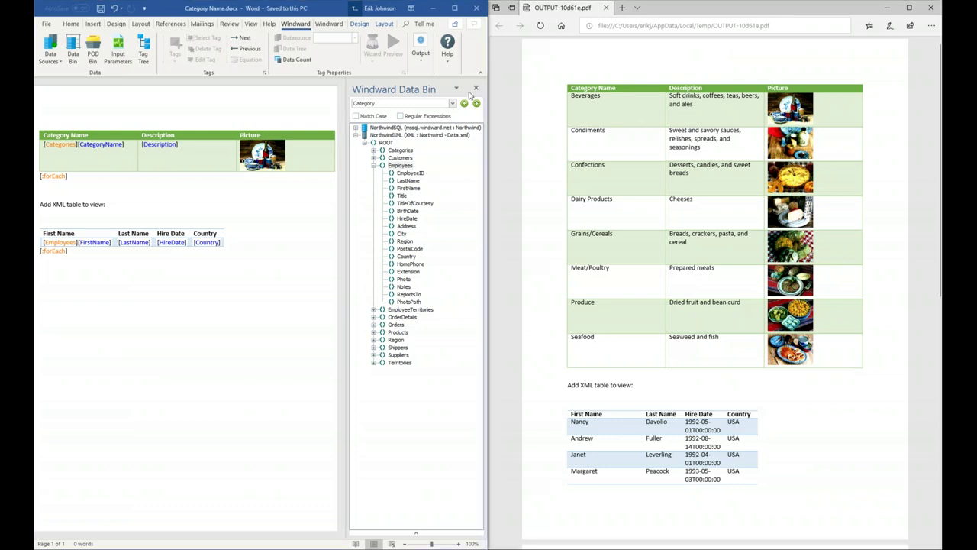
click(476, 89)
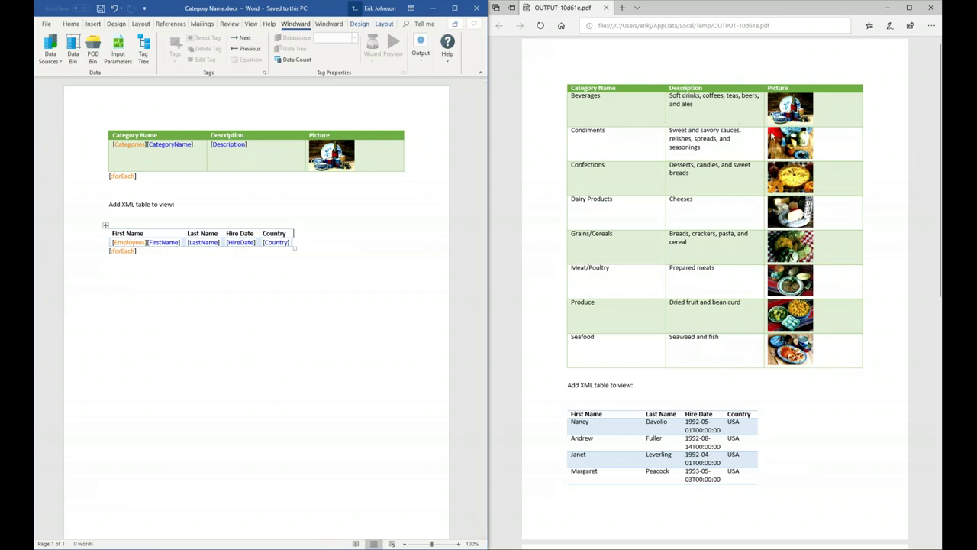
scroll(710, 196, down, 2)
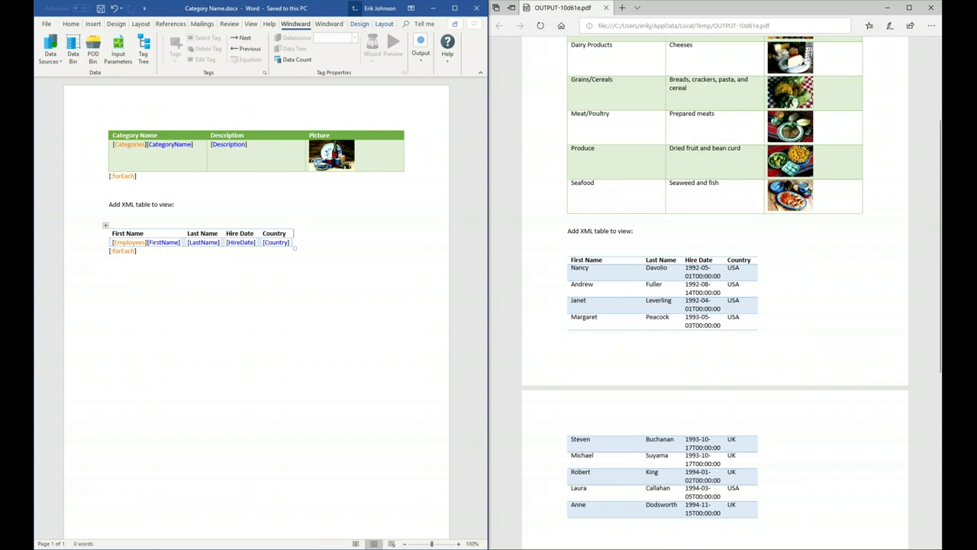
click(933, 8)
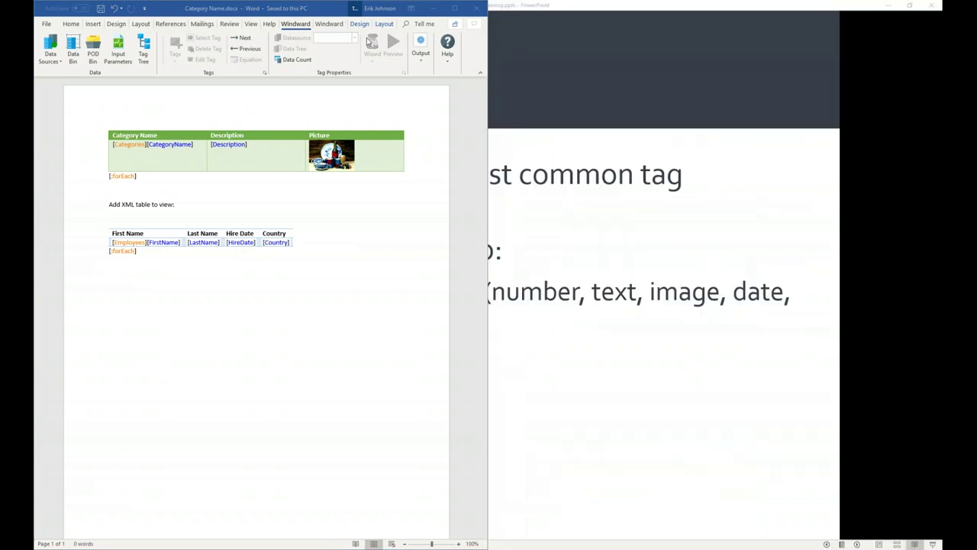
Step: Format the HireDate tag as a Date in the long 'March 14, 2001' style
click(455, 8)
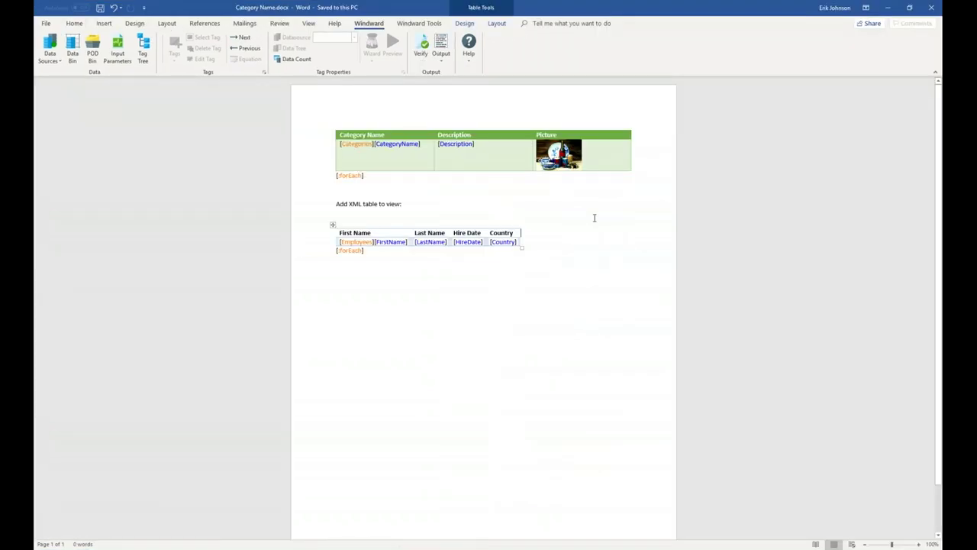
click(468, 242)
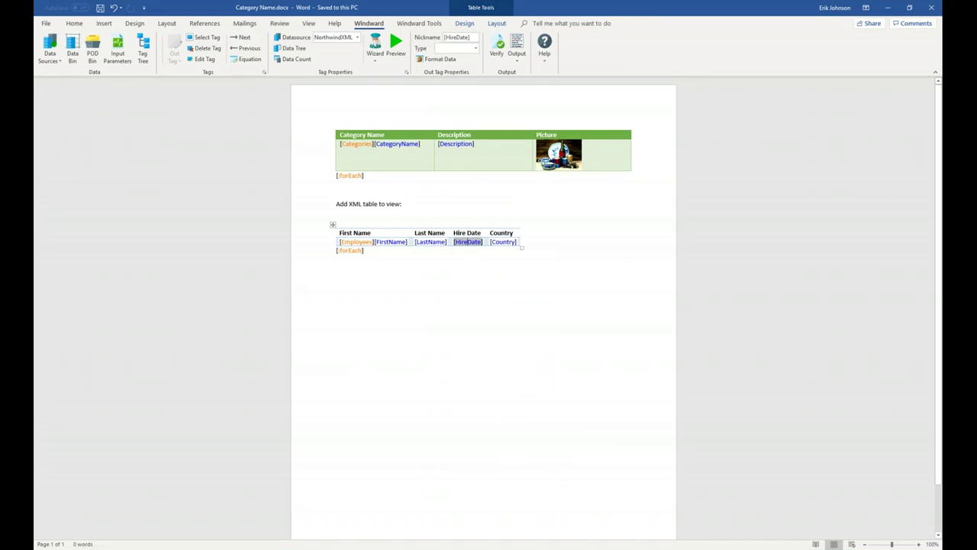
click(440, 60)
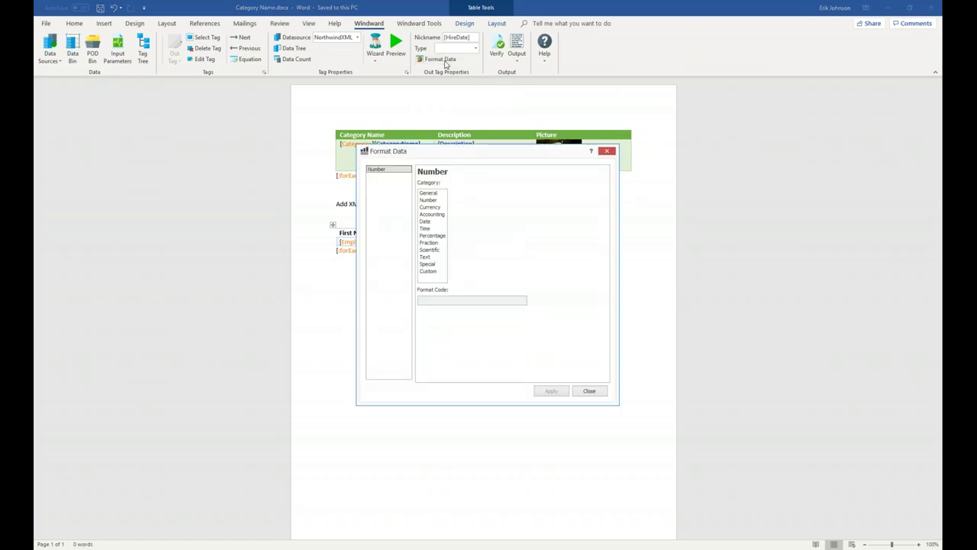
click(427, 221)
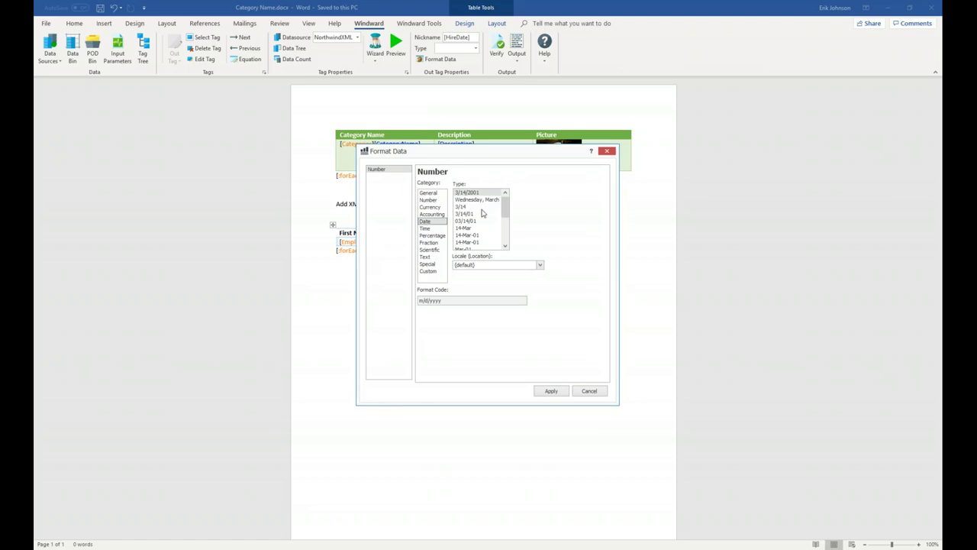
drag(506, 208, 507, 223)
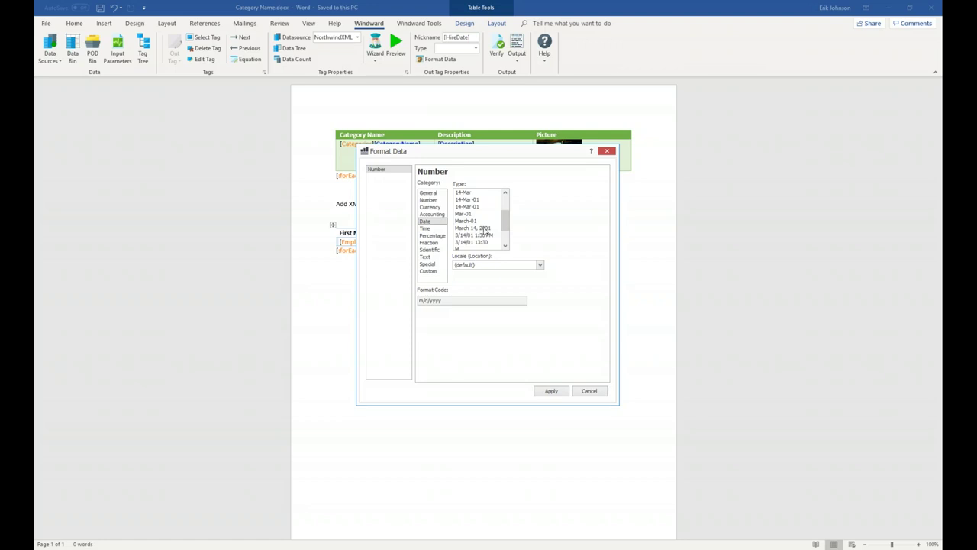
click(471, 228)
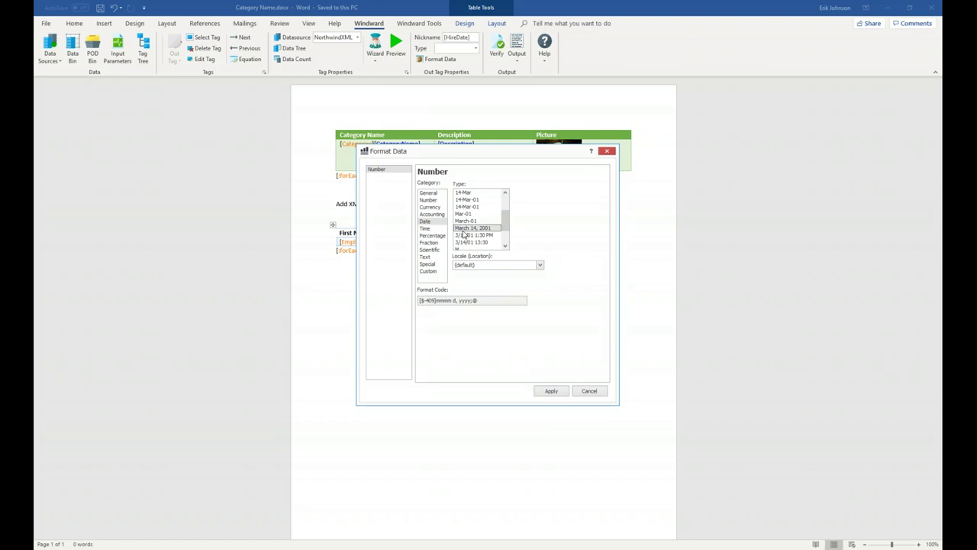
click(551, 392)
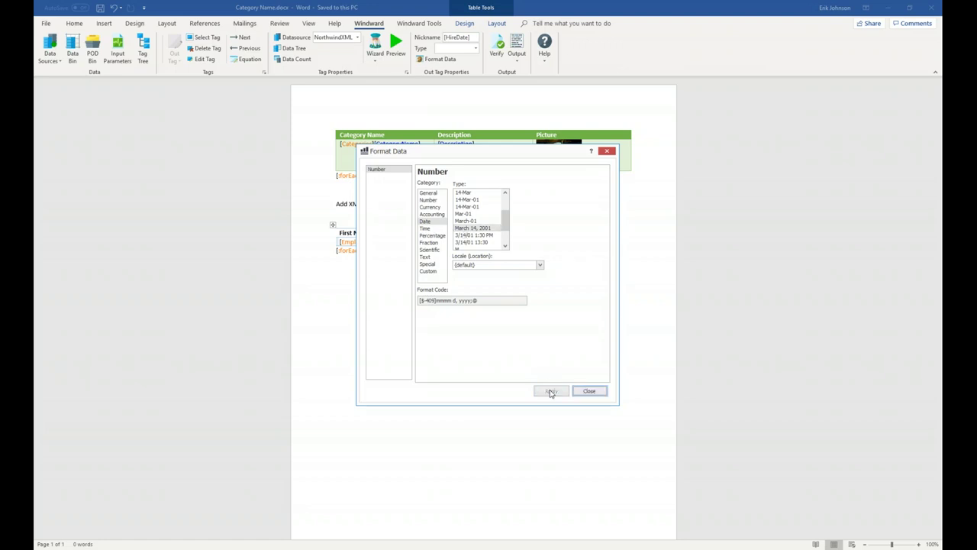
click(589, 391)
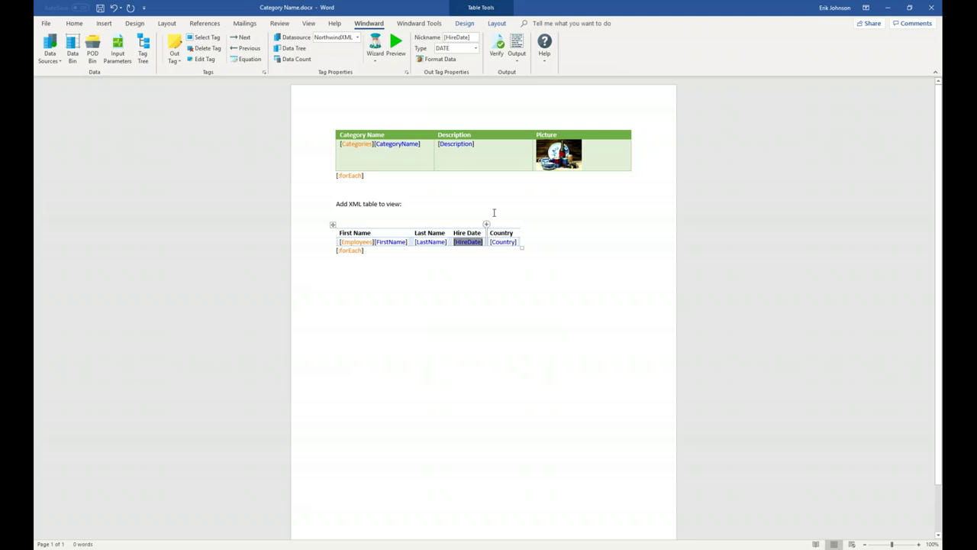
Step: Preview the hire dates (e.g. May 1, 1992), close the results, and generate the report output
click(395, 44)
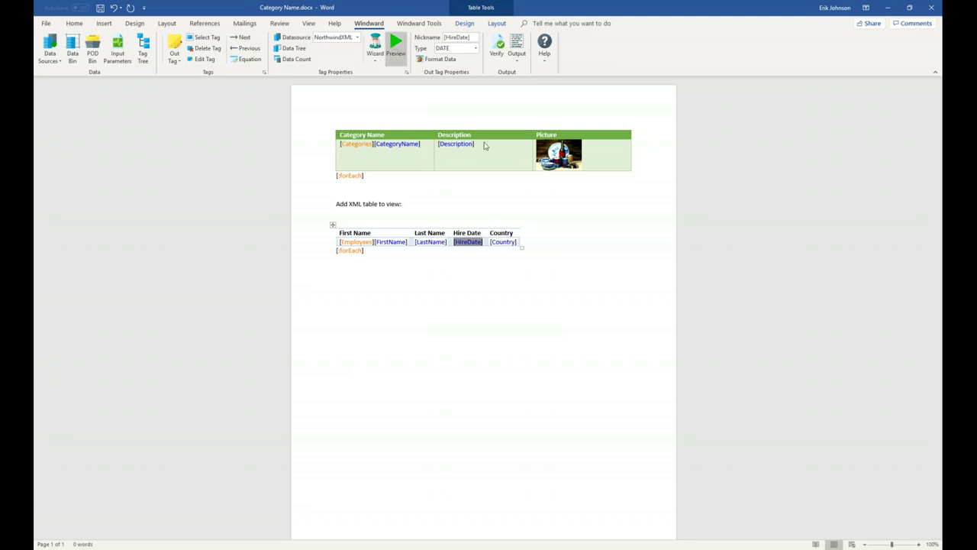
drag(505, 57, 520, 261)
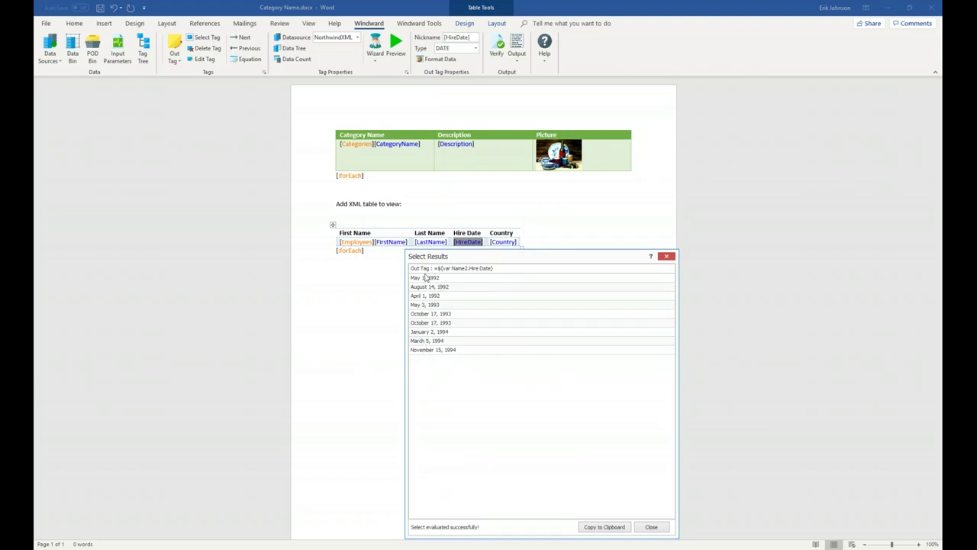
click(668, 256)
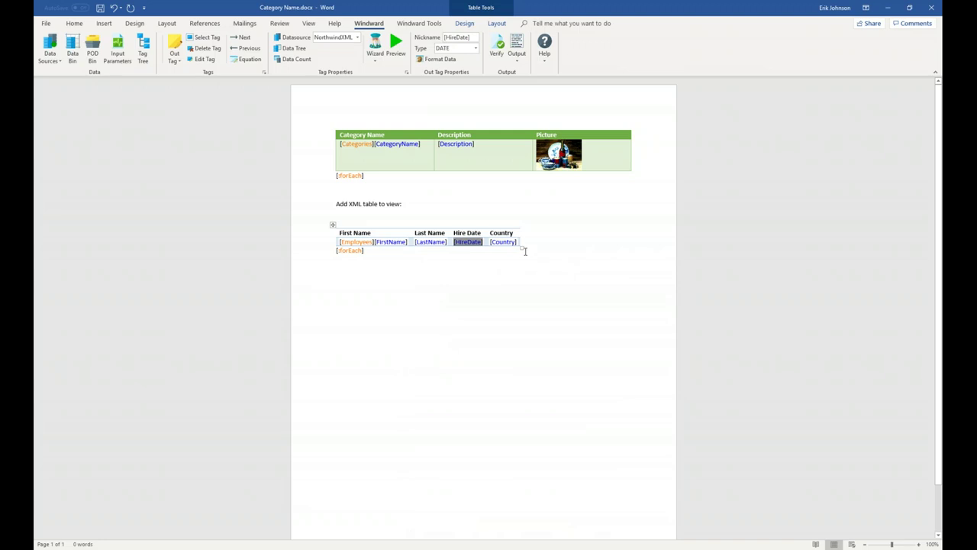
click(517, 49)
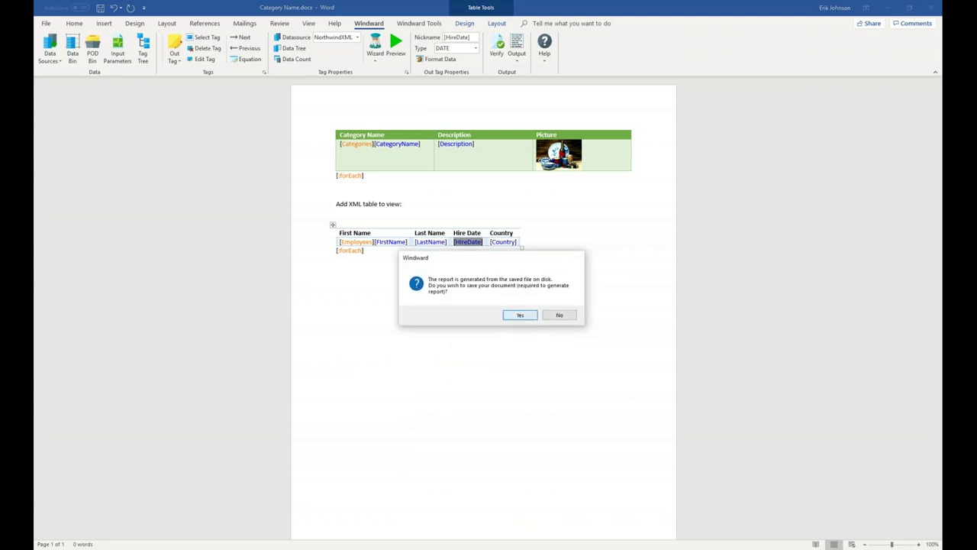
Step: Save the template and view the PDF beside Word to check hire dates like May 1, 1992
click(531, 317)
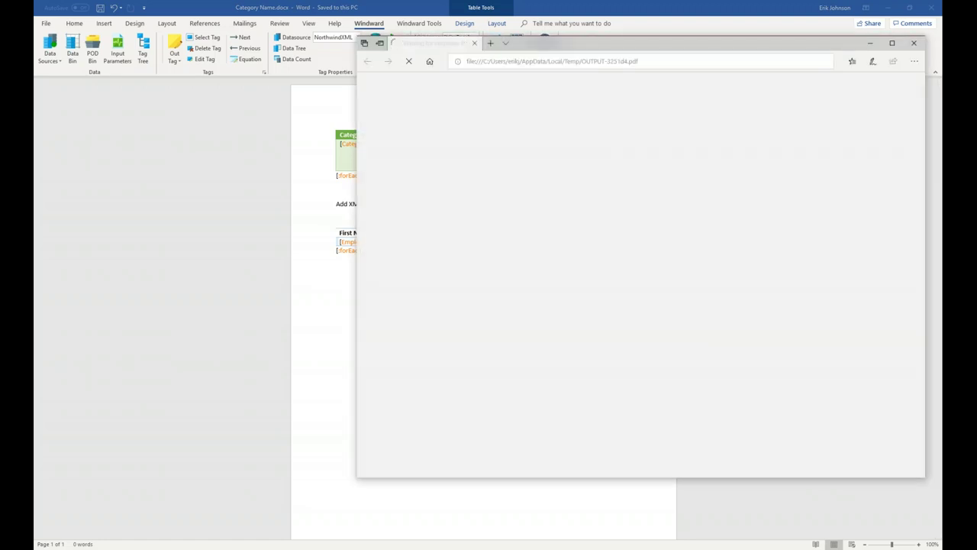
key(super+Right)
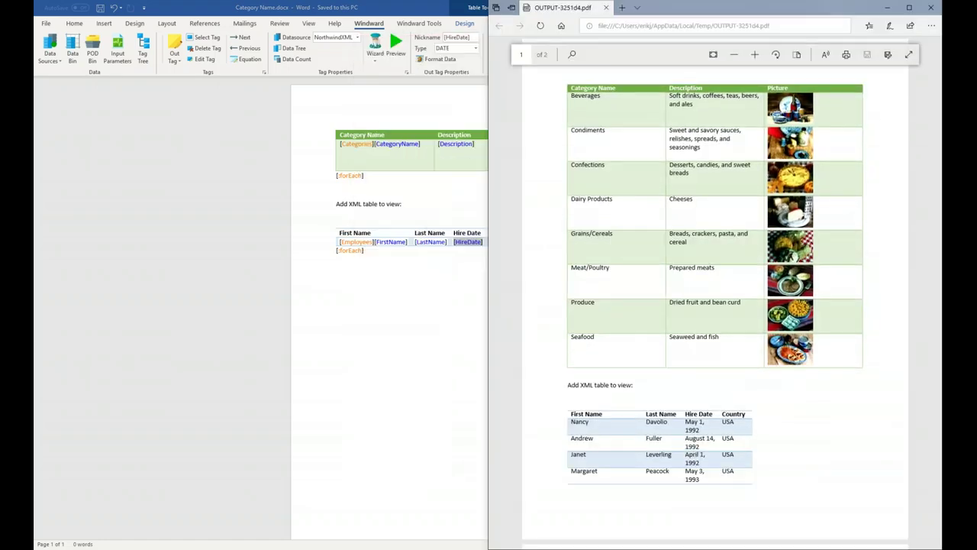
key(Return)
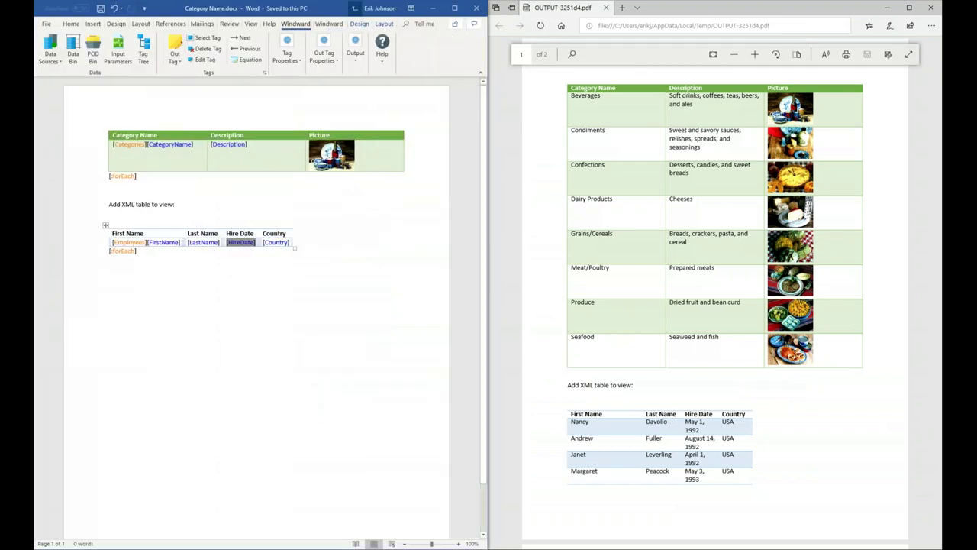
scroll(622, 282, down, 3)
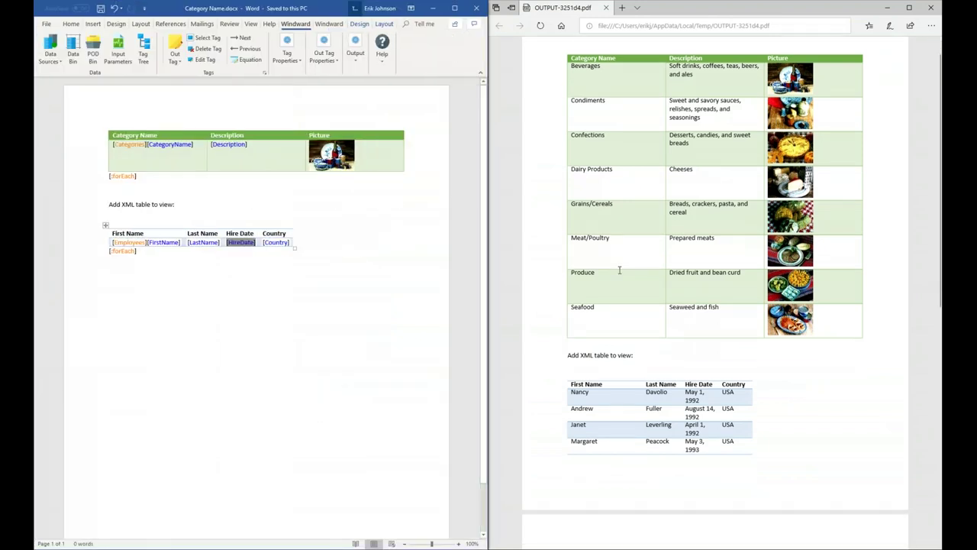
click(717, 260)
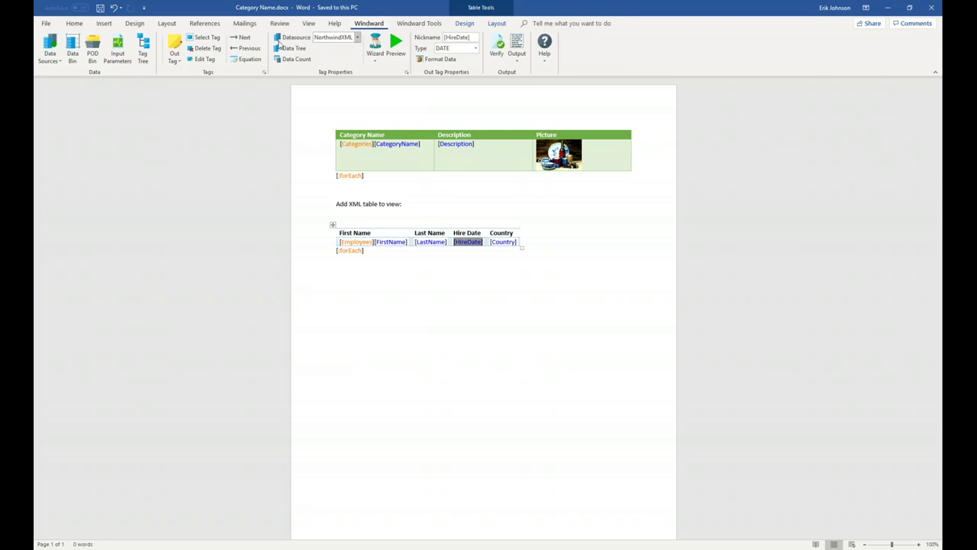
Step: Add a Text input parameter named Category with default value Beverages and save it
click(120, 48)
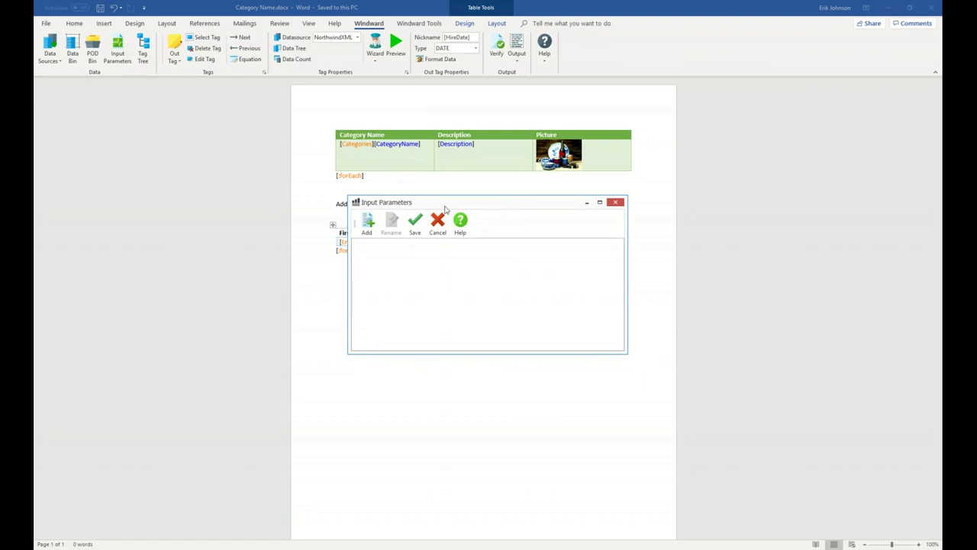
click(369, 223)
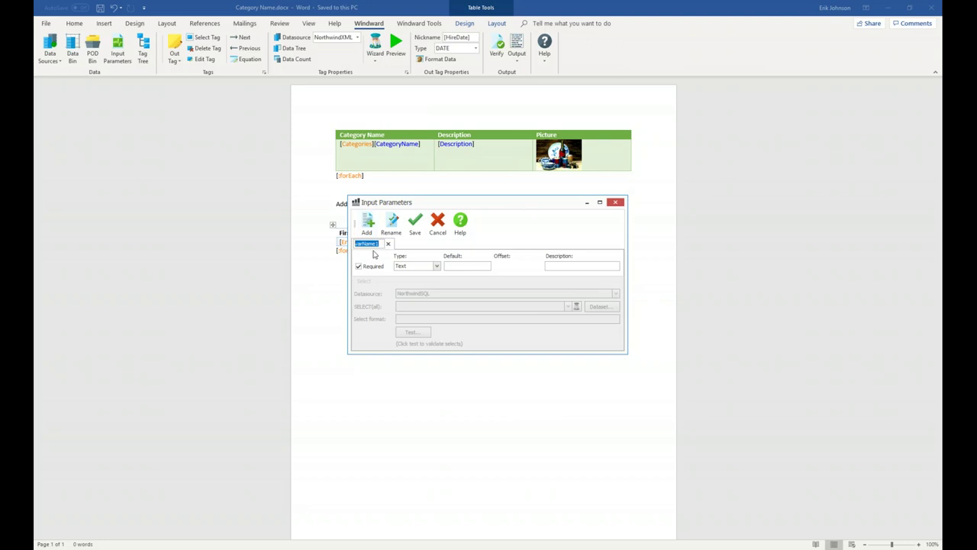
text(Category)
key(Return)
click(462, 265)
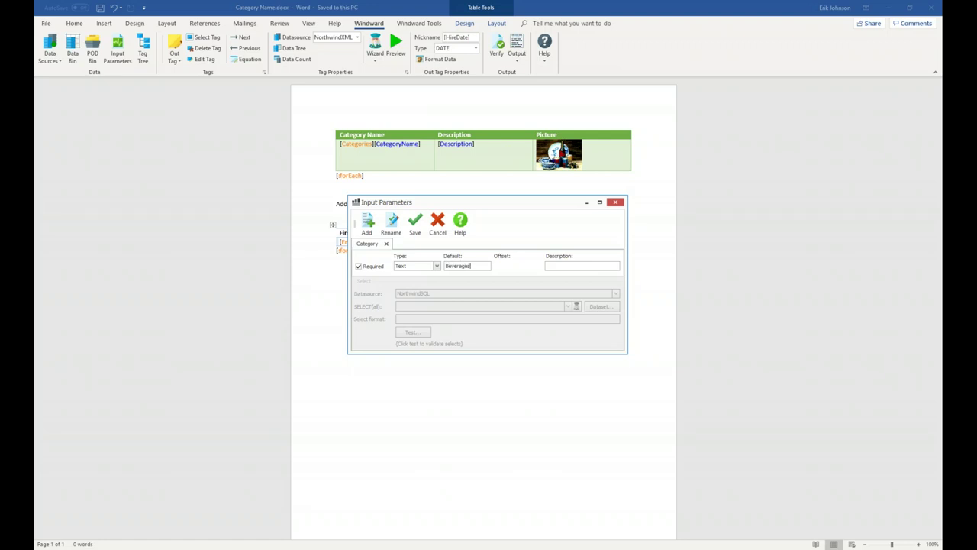
click(437, 266)
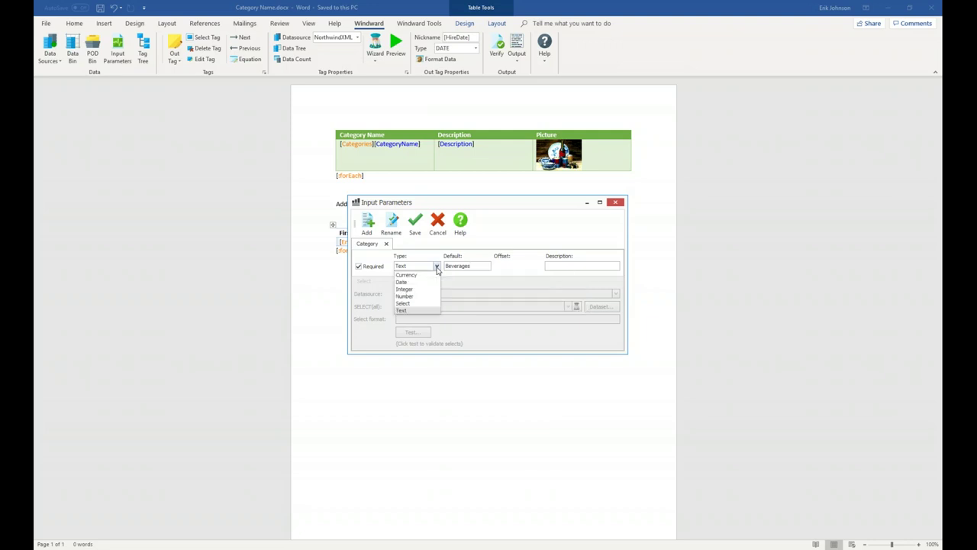
click(429, 311)
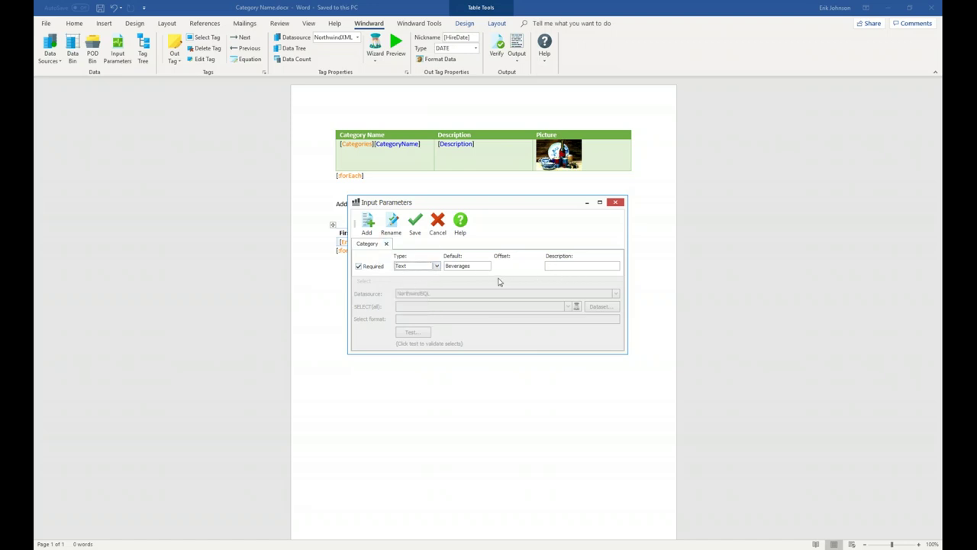
click(417, 223)
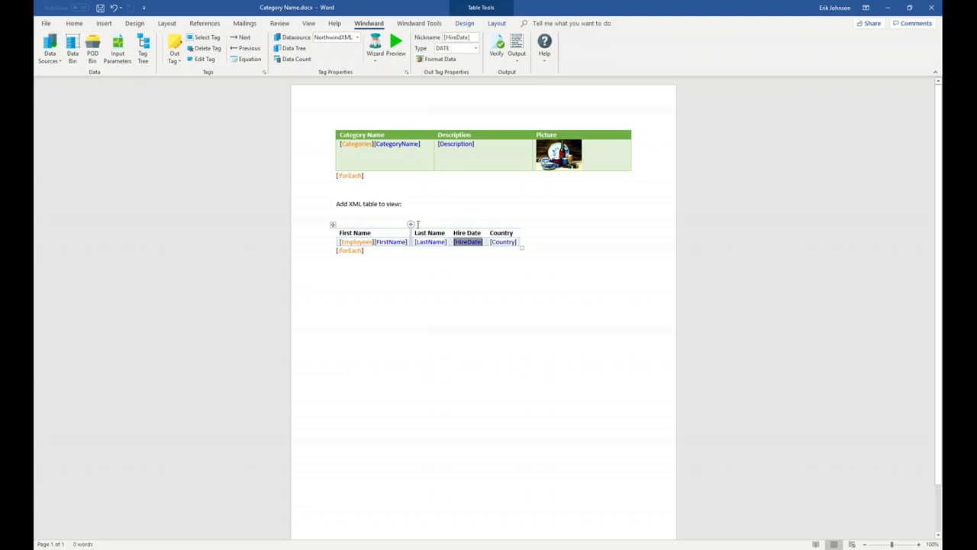
Step: Select the Categories ForEach tag and launch the SQL Select Wizard
click(362, 145)
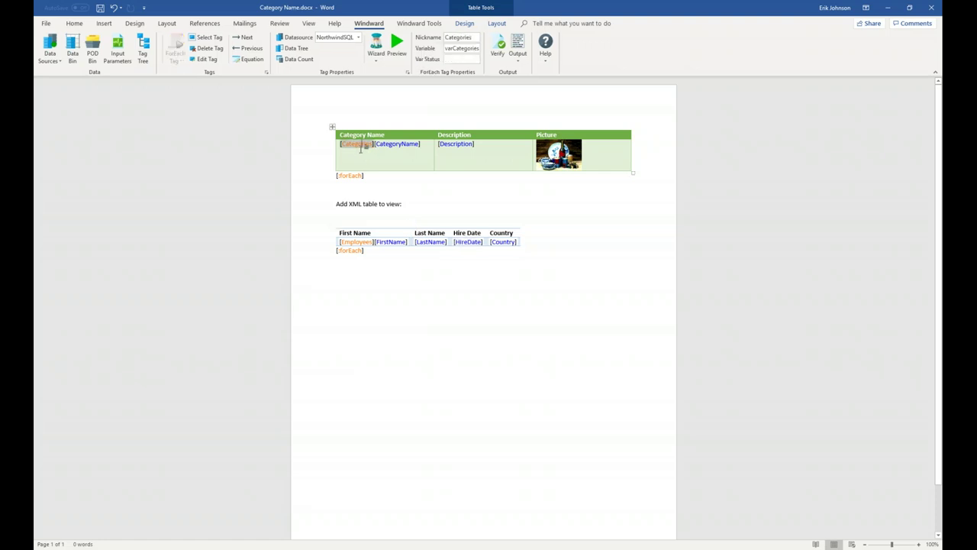
mouse_move(361, 146)
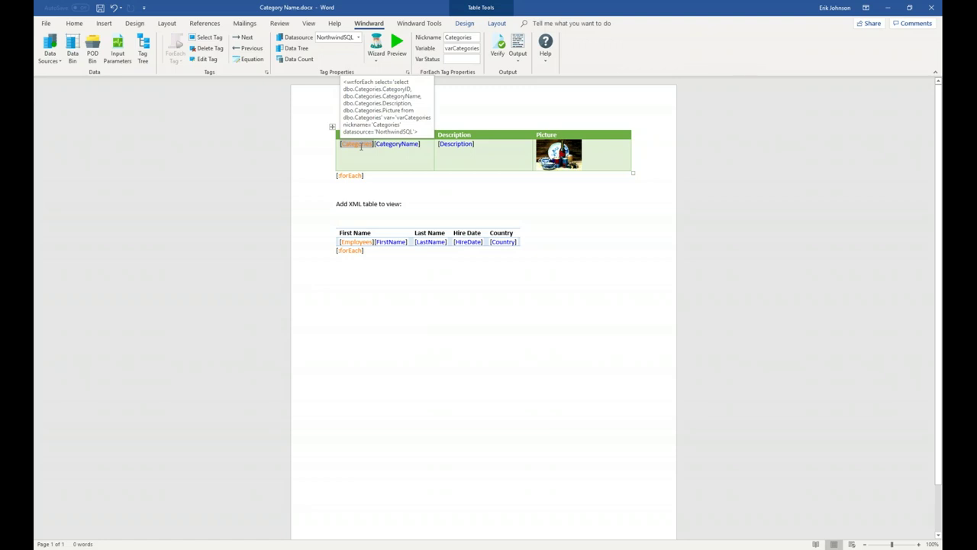
click(377, 47)
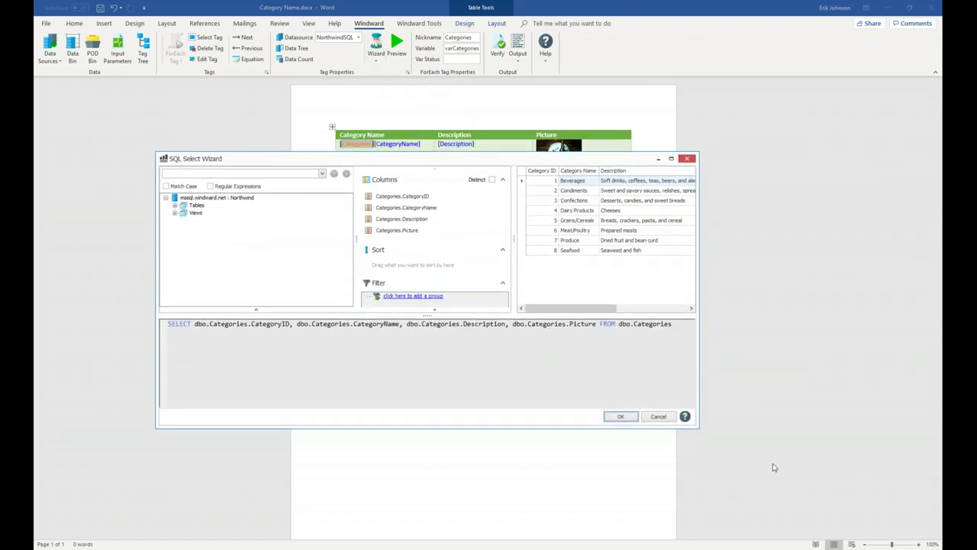
Step: Enlarge the wizard and its panels, and show the Categories table's columns
drag(698, 426, 814, 499)
drag(627, 274, 579, 271)
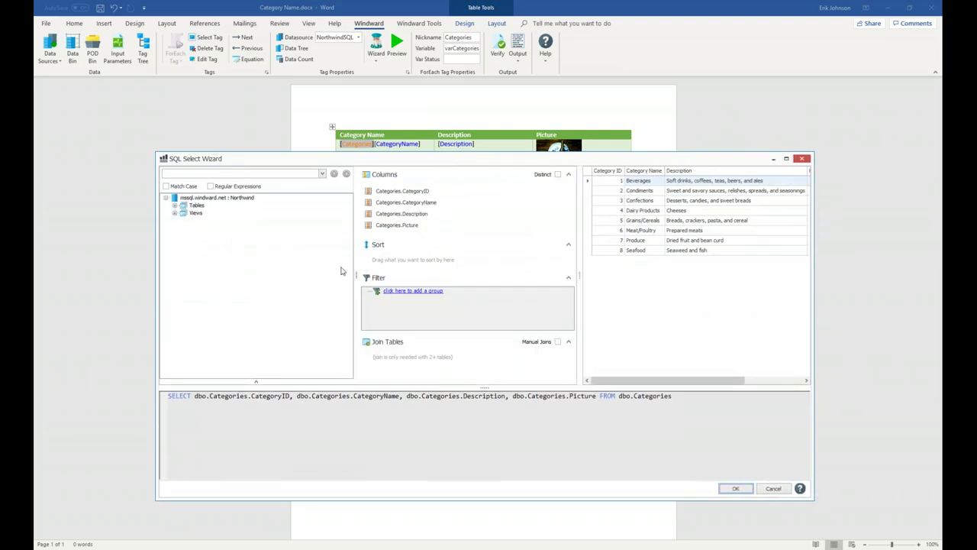
drag(356, 273, 299, 272)
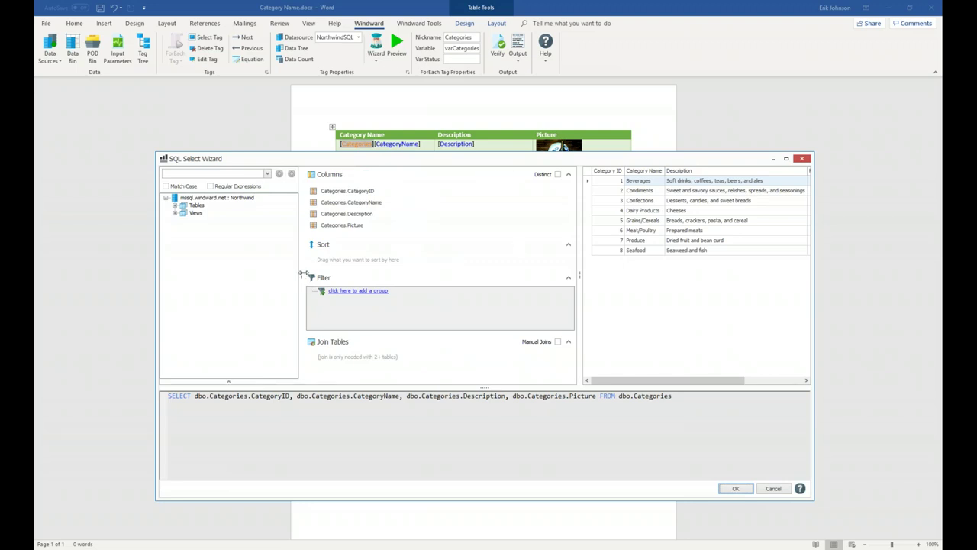
click(175, 205)
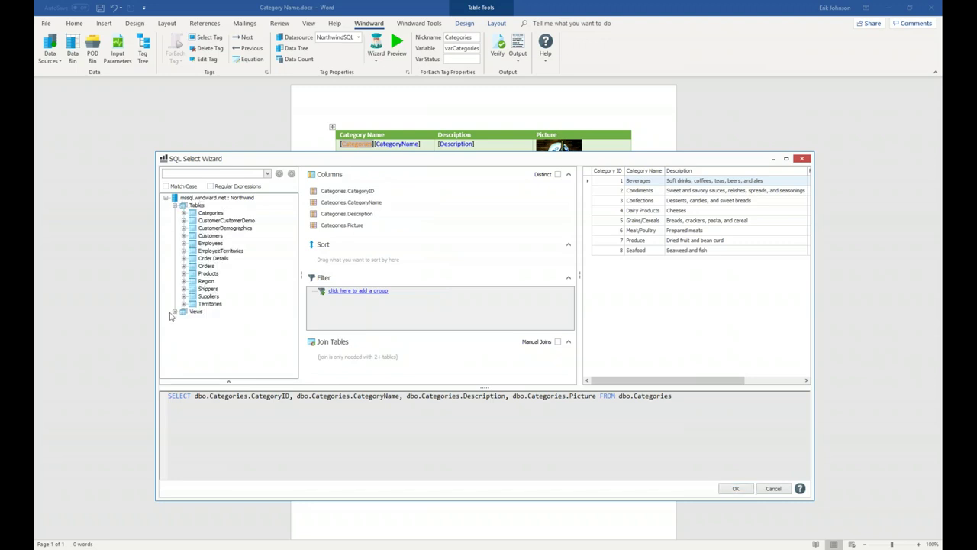
click(175, 311)
click(174, 251)
click(184, 213)
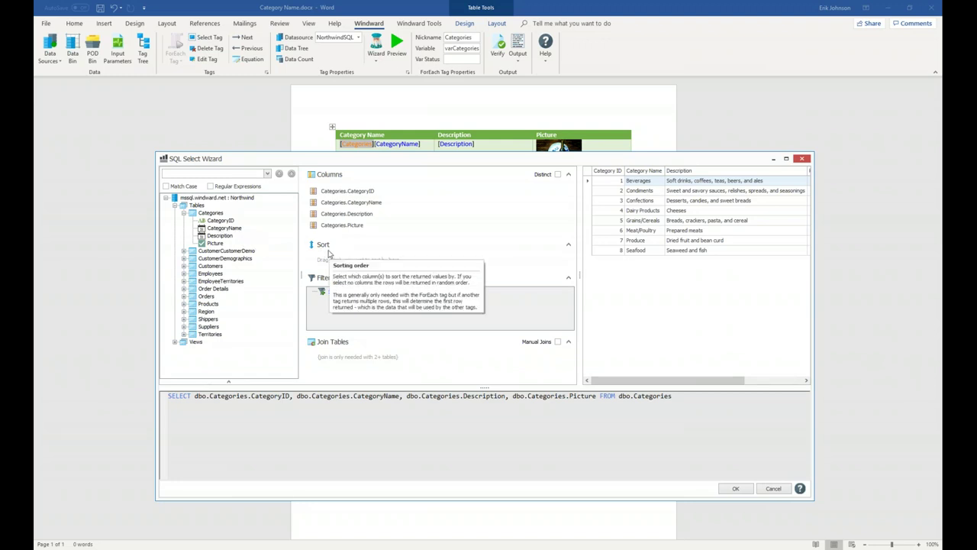
Step: Sort Categories by CategoryName A–Z after trying Z–A, and add an empty filter group
click(211, 229)
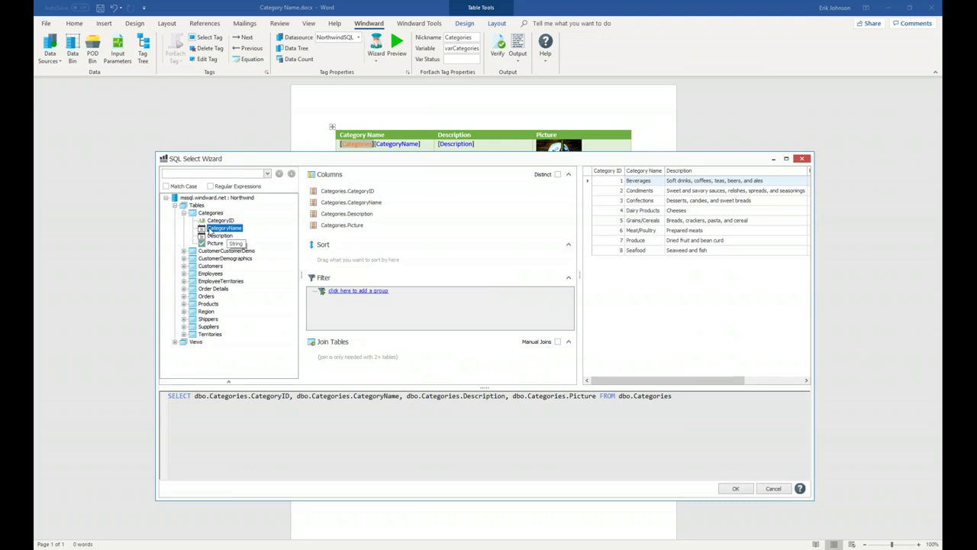
drag(212, 232, 324, 261)
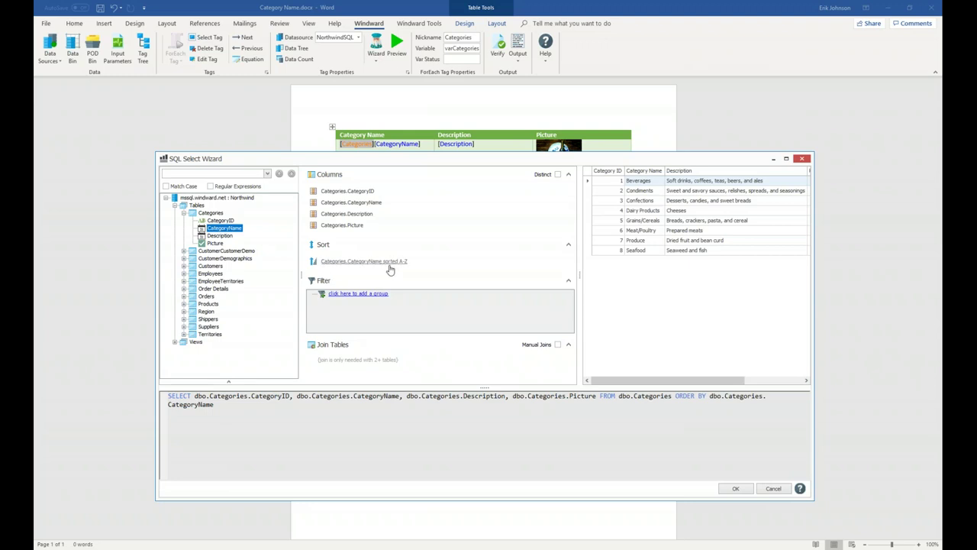
mouse_move(396, 269)
mouse_move(673, 382)
mouse_down()
mouse_move(729, 386)
mouse_move(670, 384)
mouse_up()
click(393, 263)
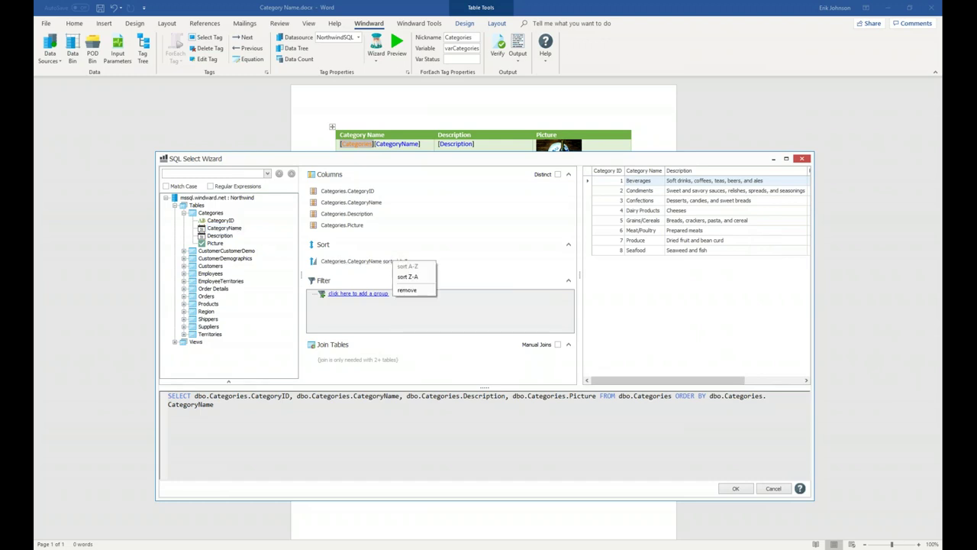
click(414, 277)
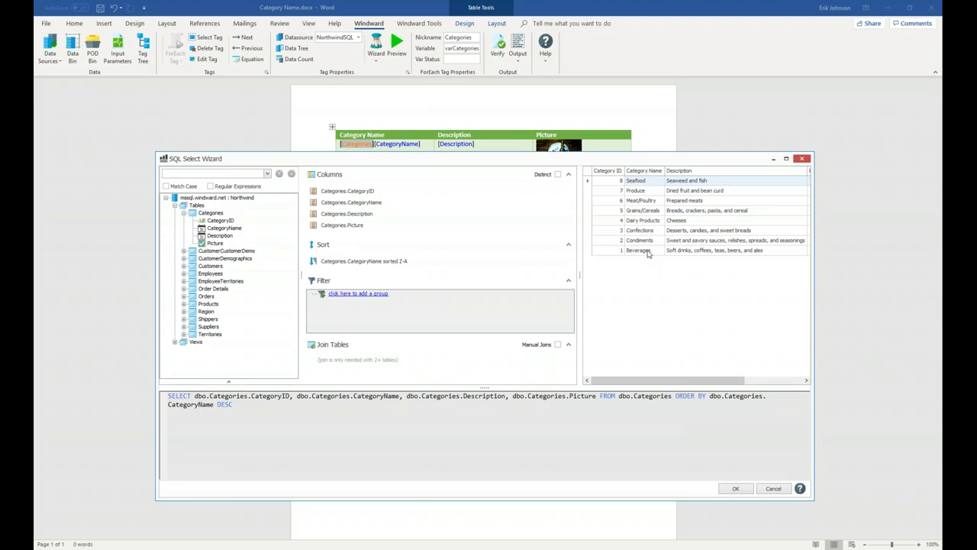
click(403, 262)
click(410, 263)
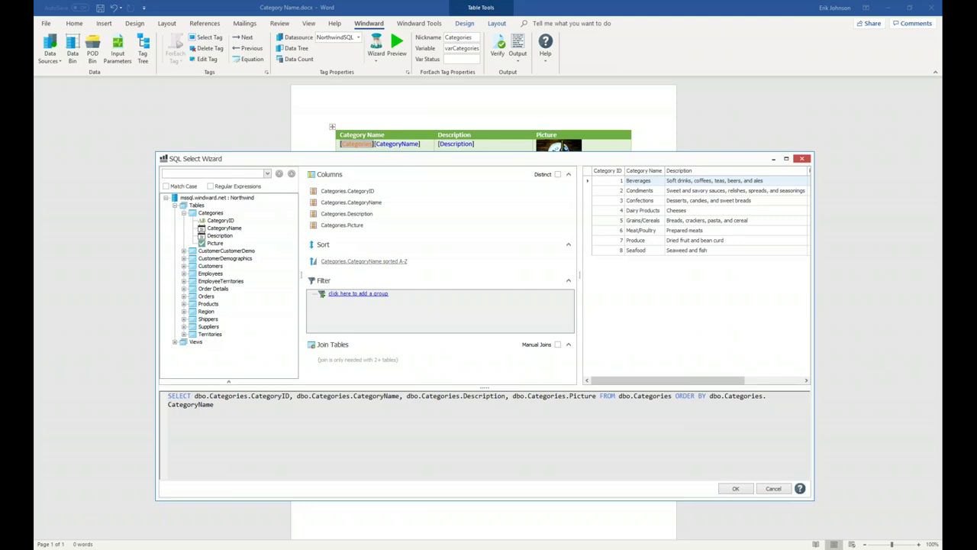
click(349, 298)
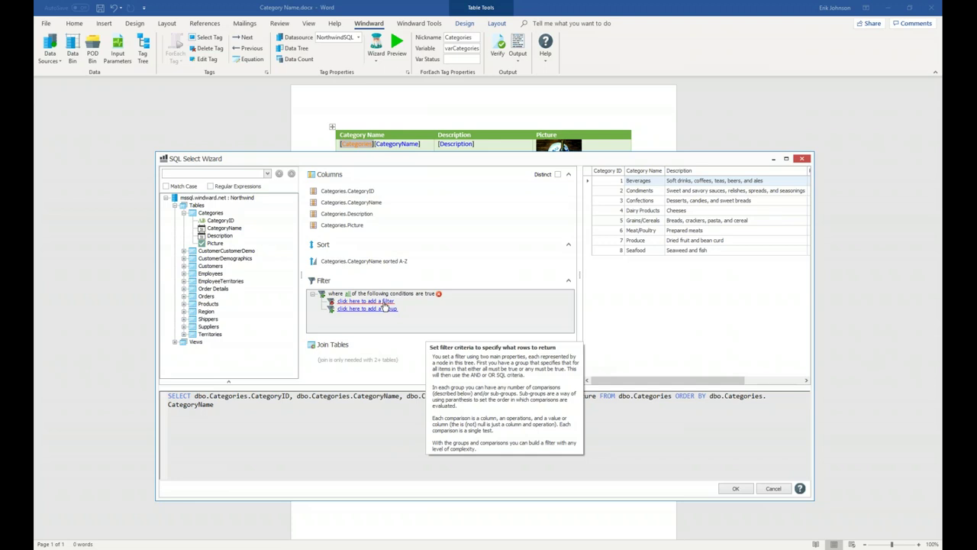
Step: Add a filter condition whose column is Categories.CategoryName, picked from Tables > Categories
click(384, 302)
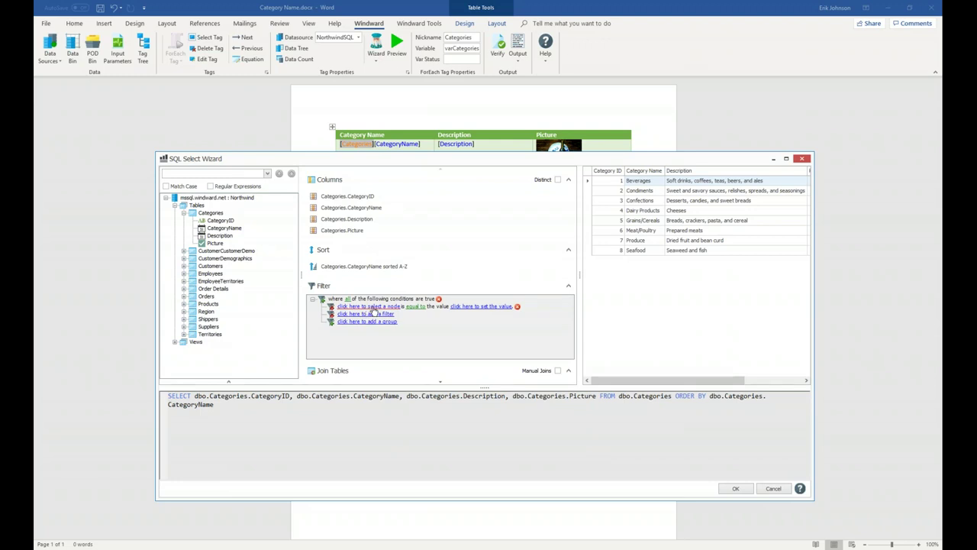
click(374, 306)
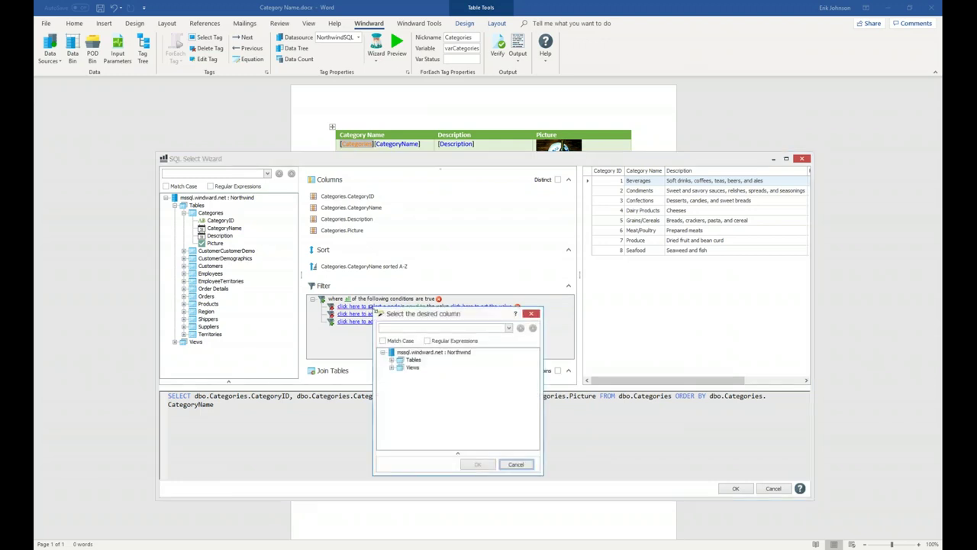
click(391, 360)
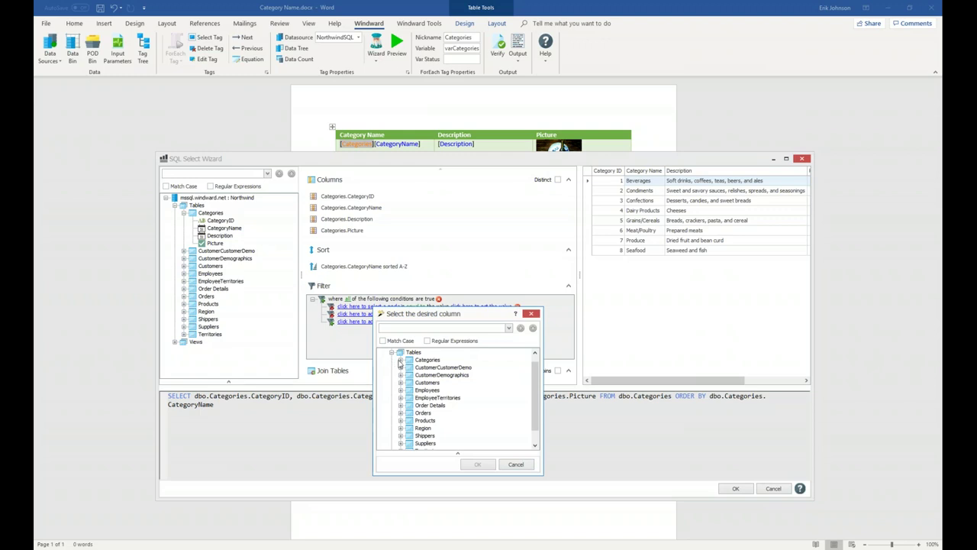
click(400, 360)
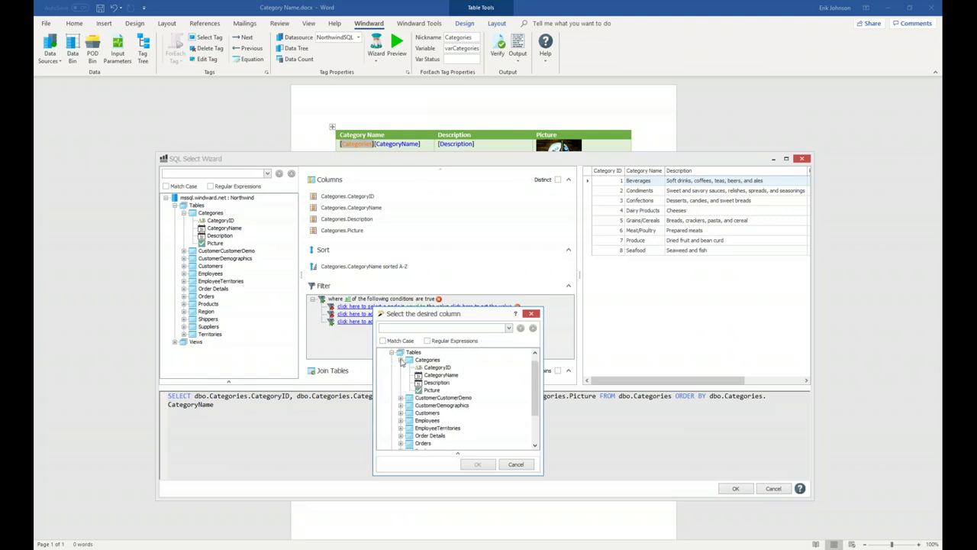
click(441, 374)
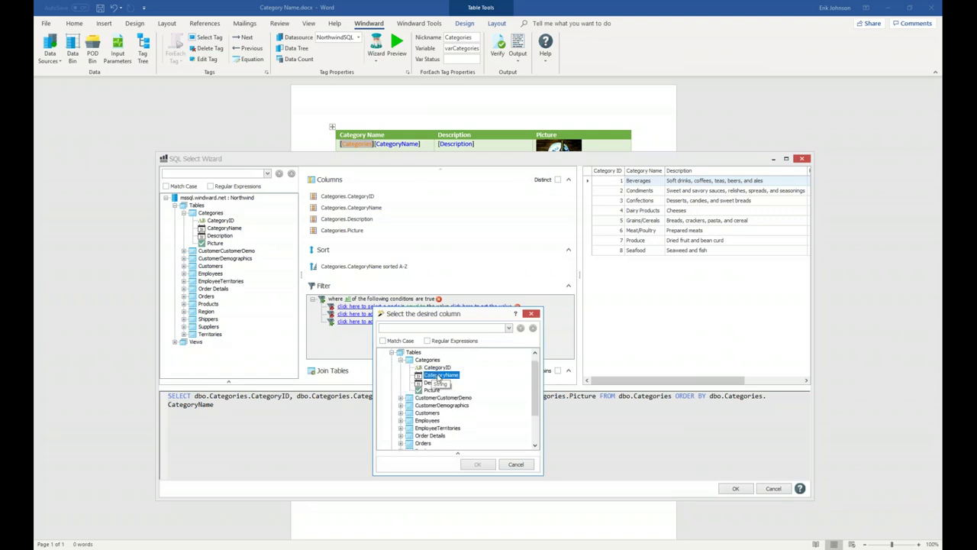
click(478, 464)
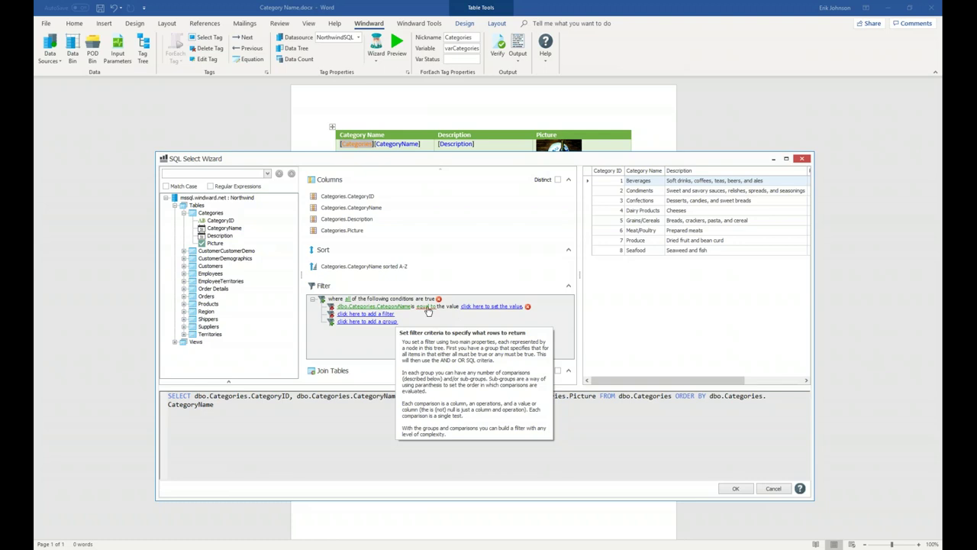
Step: Set the condition to CategoryName equal to ${Category} and check it in the SQL statement
click(427, 308)
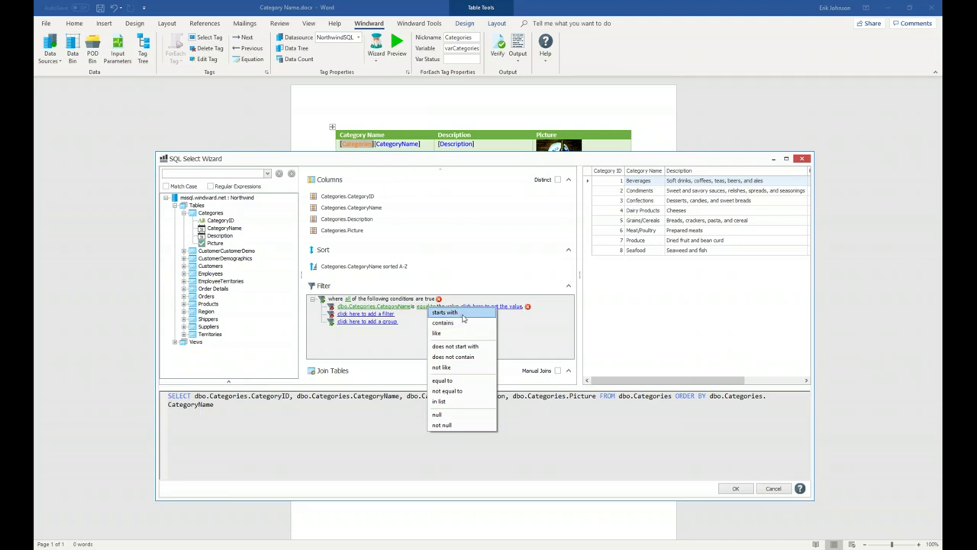
click(443, 380)
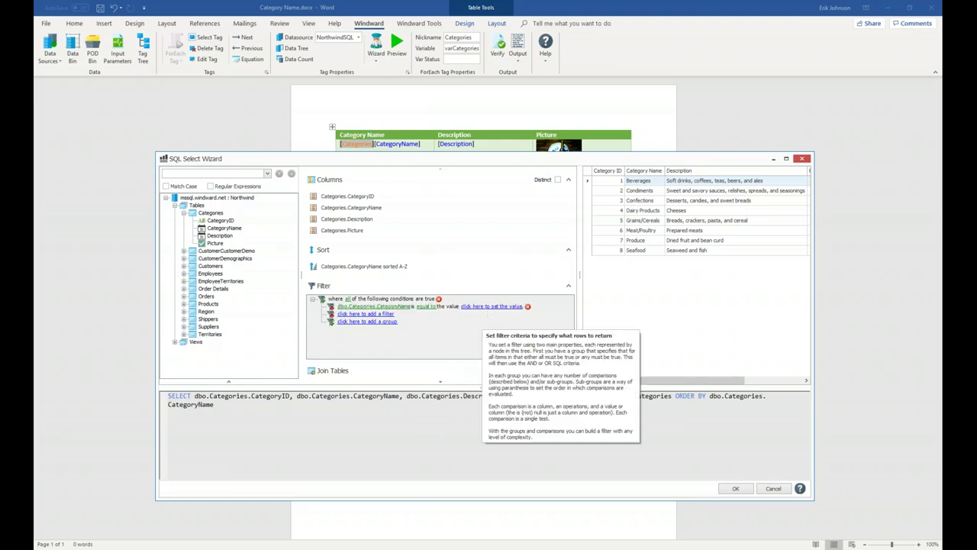
click(489, 307)
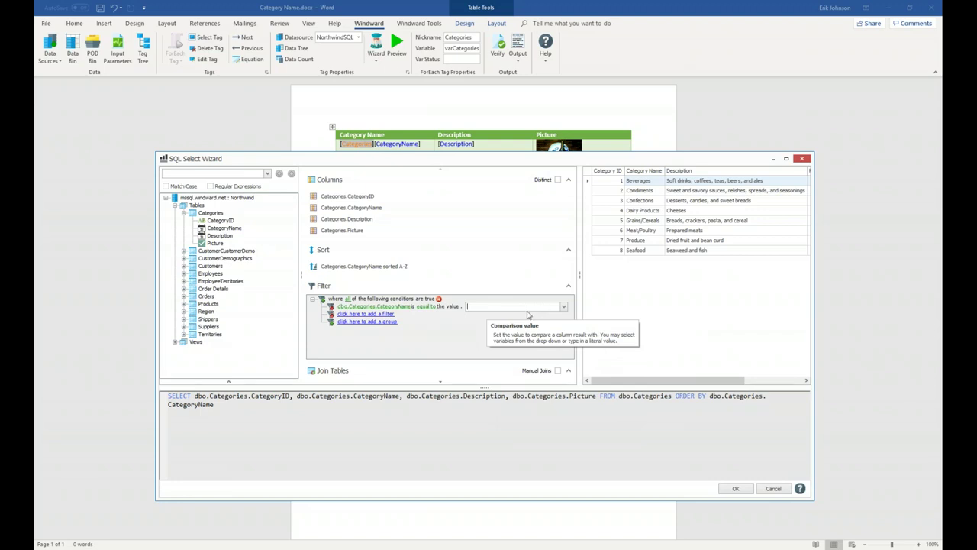
click(564, 306)
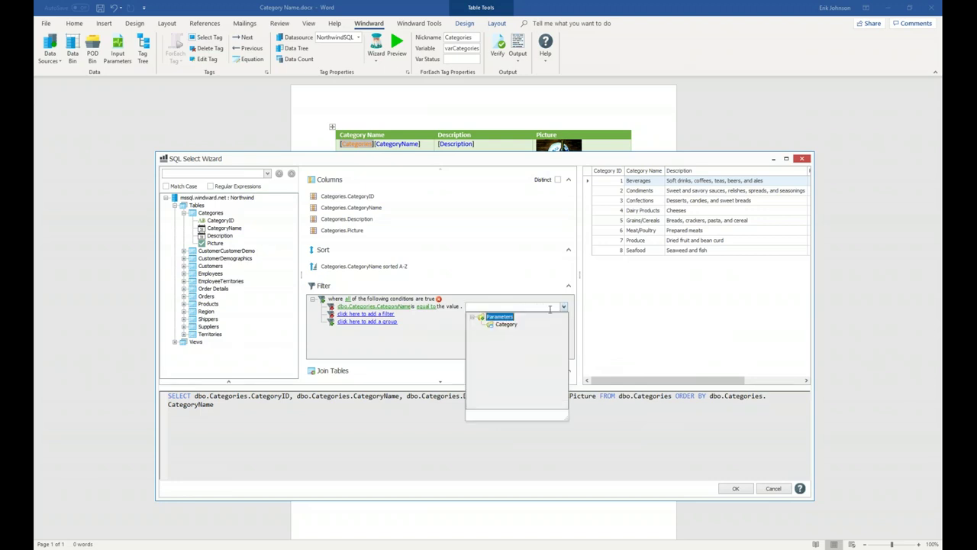
click(504, 324)
click(503, 327)
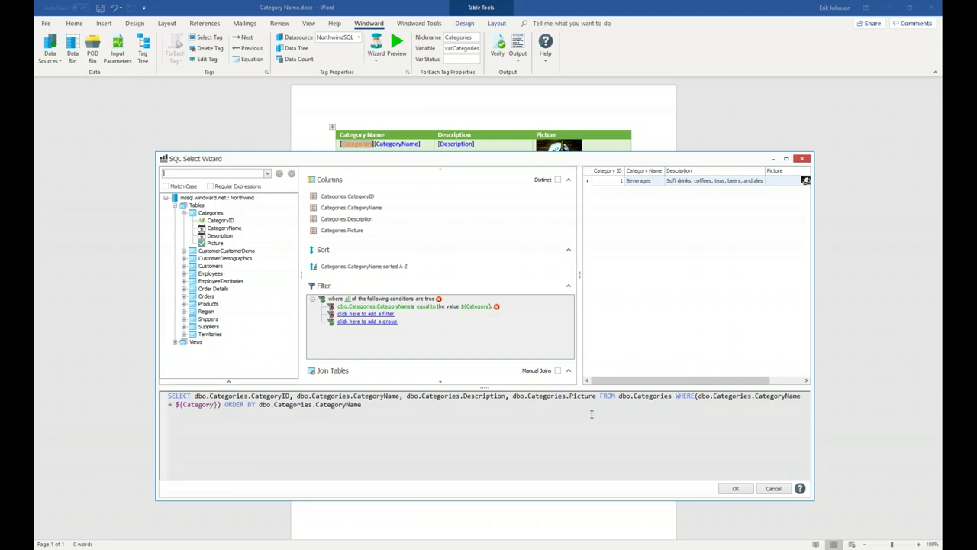
mouse_move(385, 329)
drag(216, 405, 176, 405)
click(448, 414)
mouse_move(439, 320)
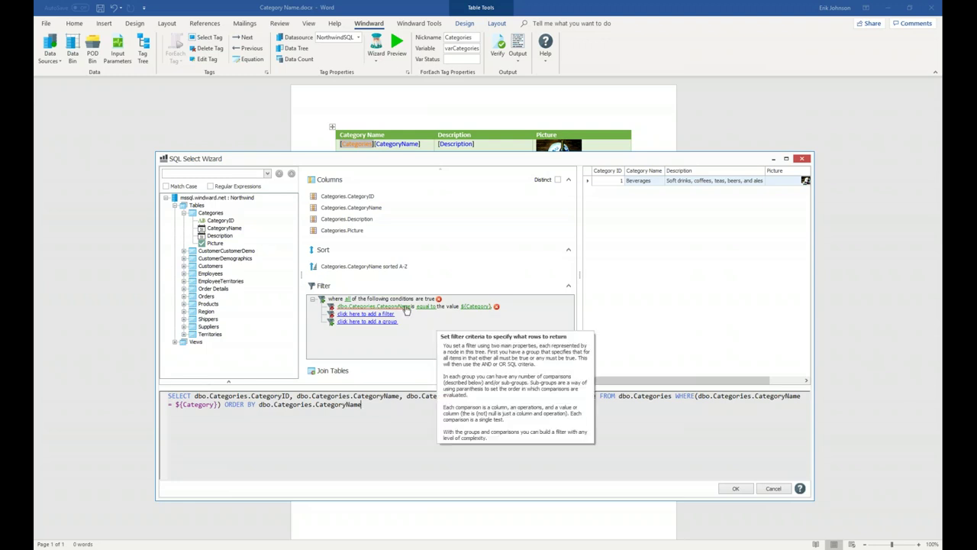
Step: Save the template and run the PDF report with Category set to Confections
click(736, 489)
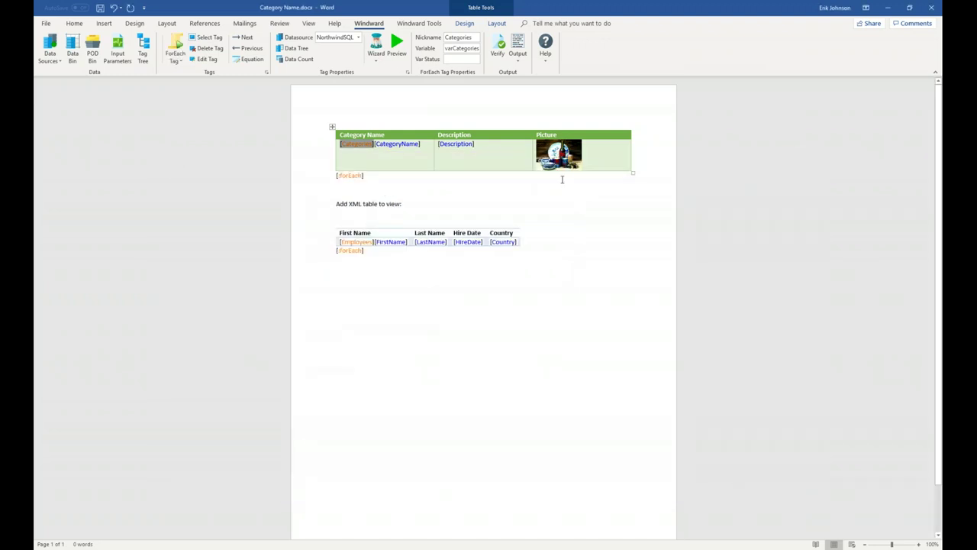
click(518, 48)
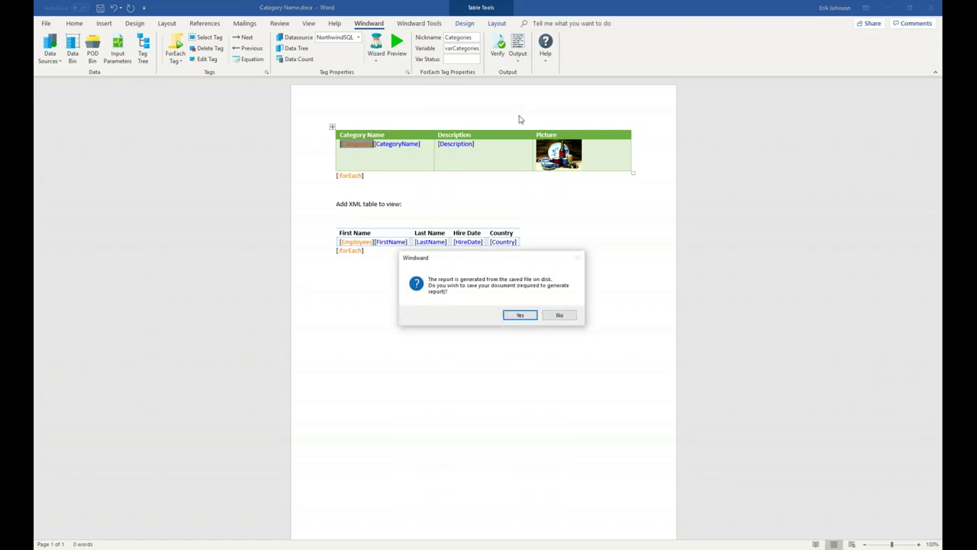
click(521, 316)
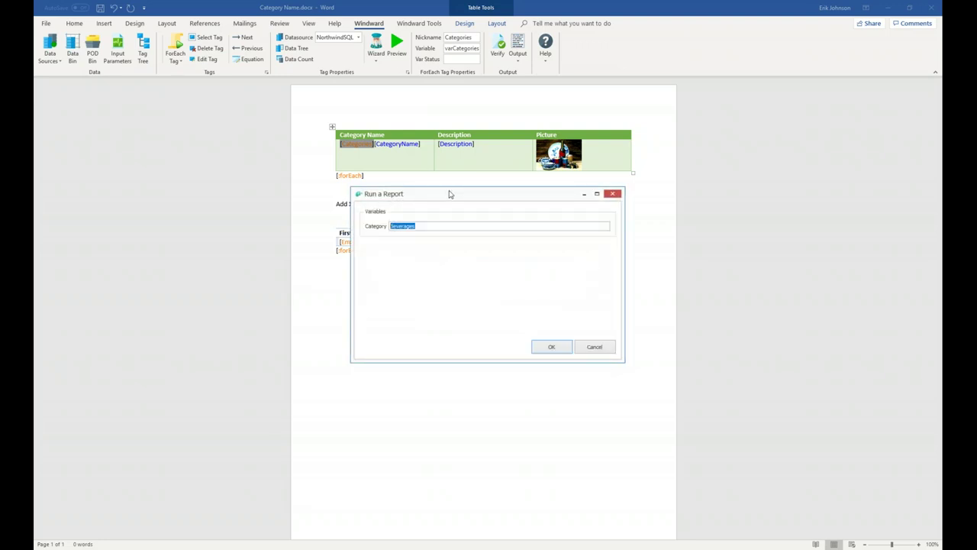
drag(451, 196, 442, 293)
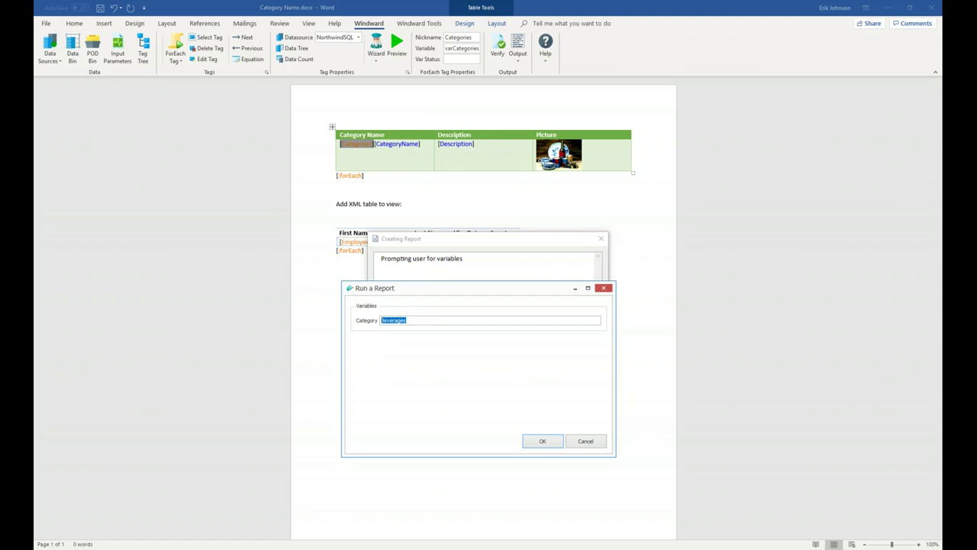
text(Confections)
click(545, 444)
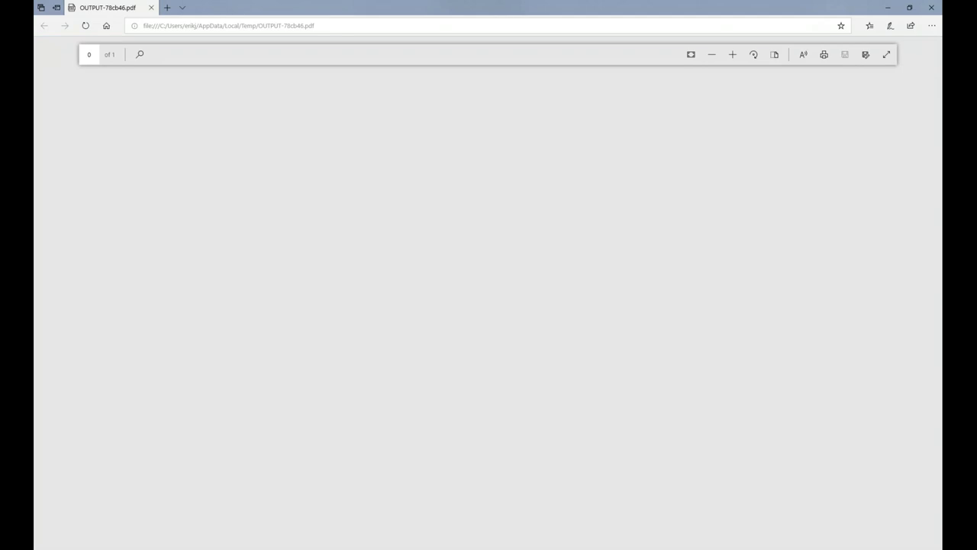
Step: Snap the PDF report and Word template side by side, then close the PDF and maximize Word
key(super+Right)
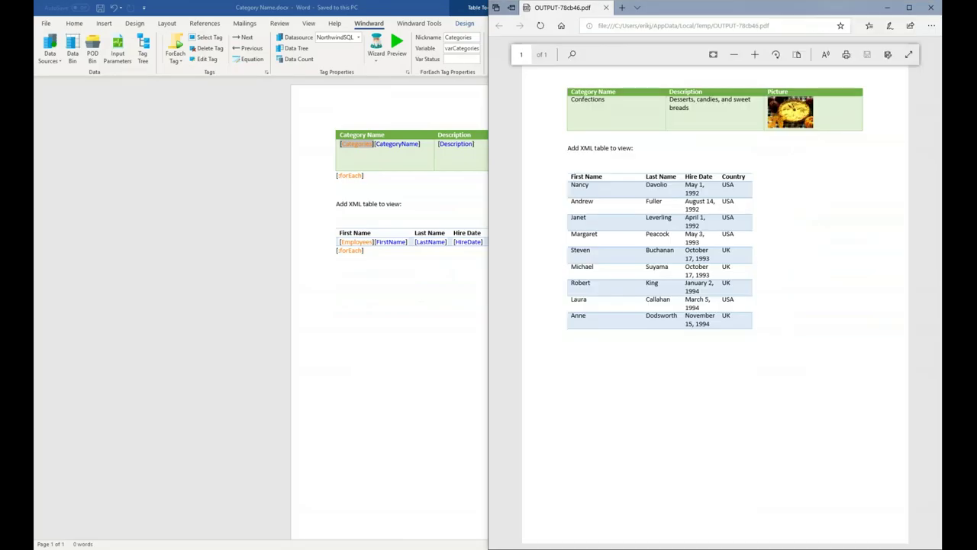
key(Return)
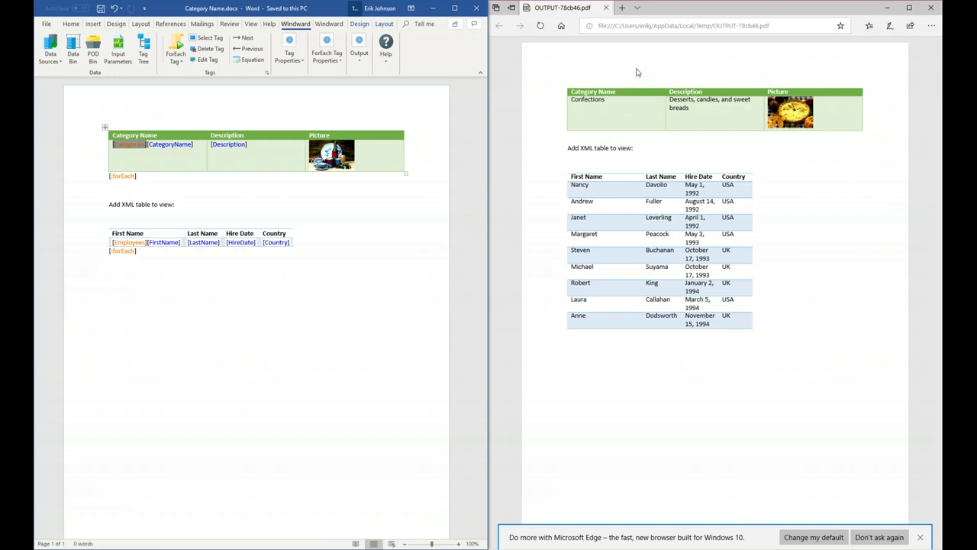
click(638, 34)
key(alt+F4)
click(453, 8)
click(433, 284)
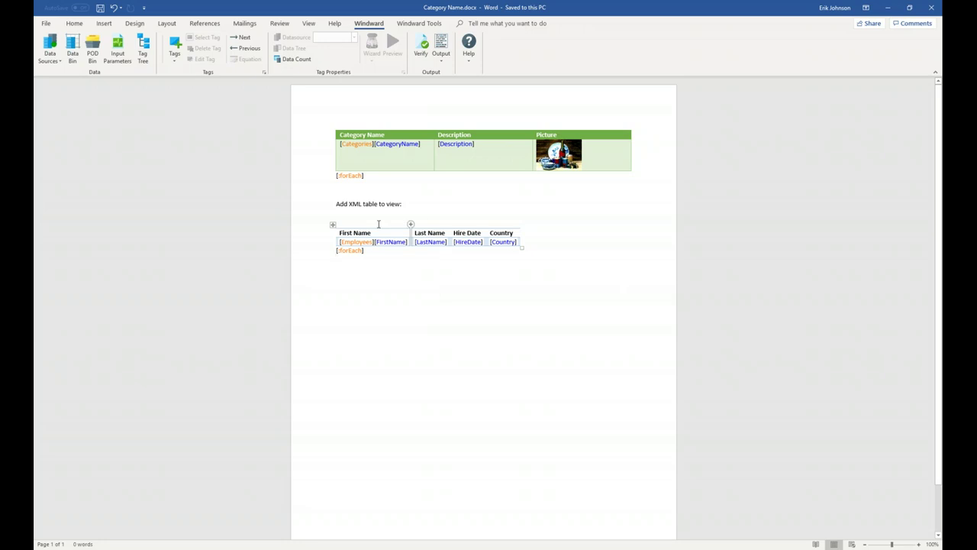
Step: Select the [Employees] ForEach tag in the employee table to show its tag properties
click(354, 242)
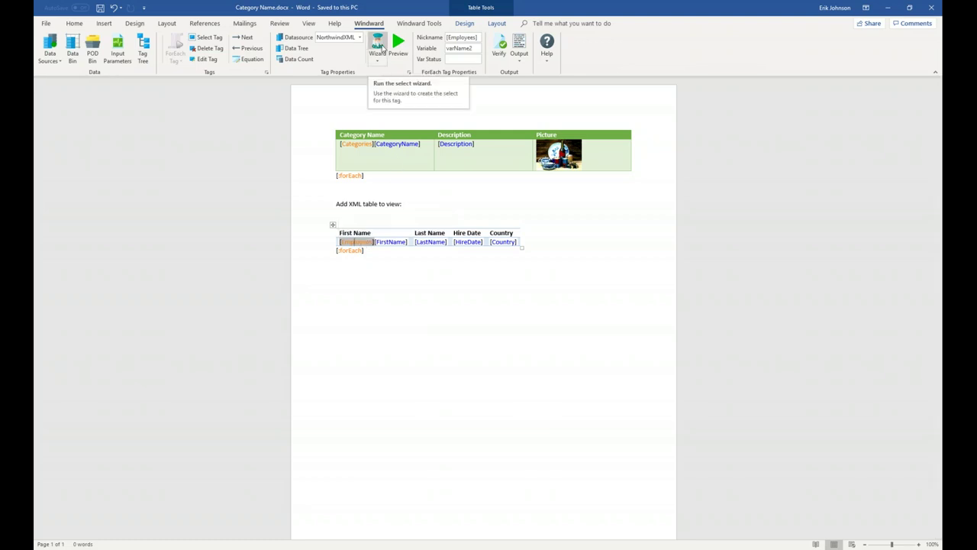
Step: Open the XPath Wizard for the Employees tag and move it down to uncover the table
click(378, 45)
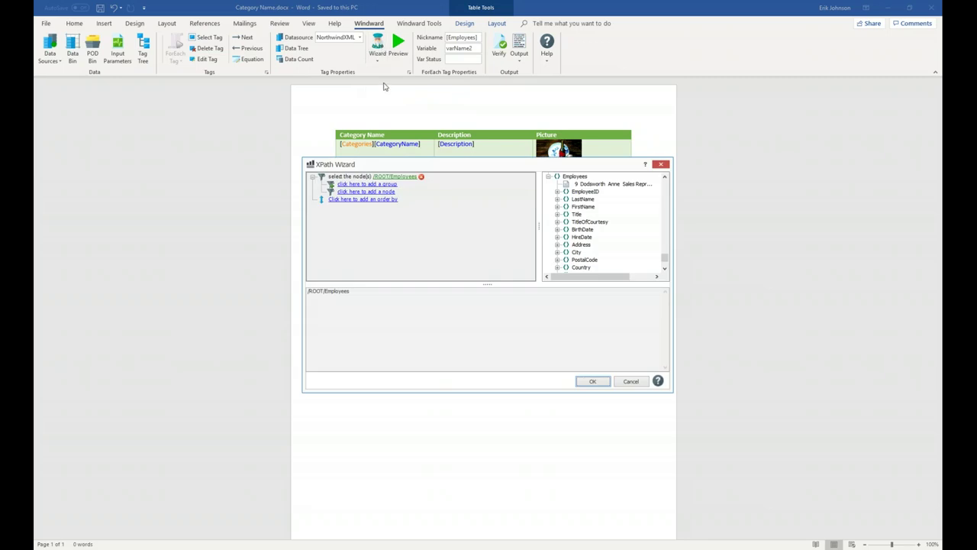
drag(456, 168, 448, 244)
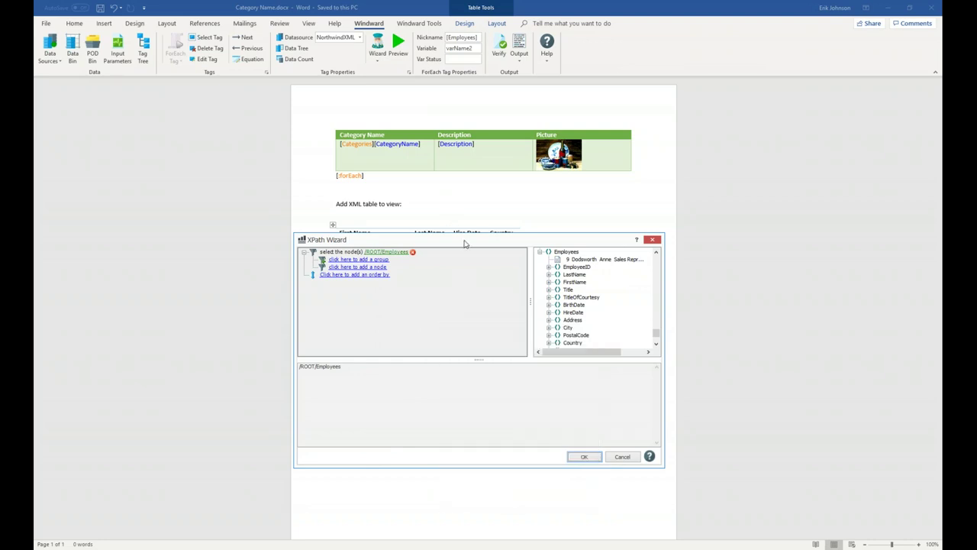
drag(464, 245, 464, 270)
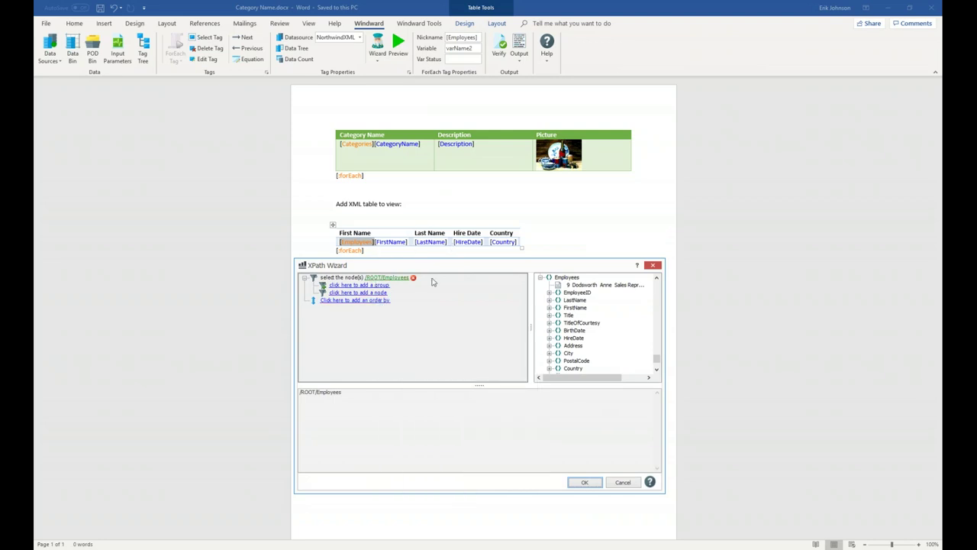
Step: Add an order by on the Employees FirstName field to the /ROOT/Employees query
click(351, 302)
click(361, 320)
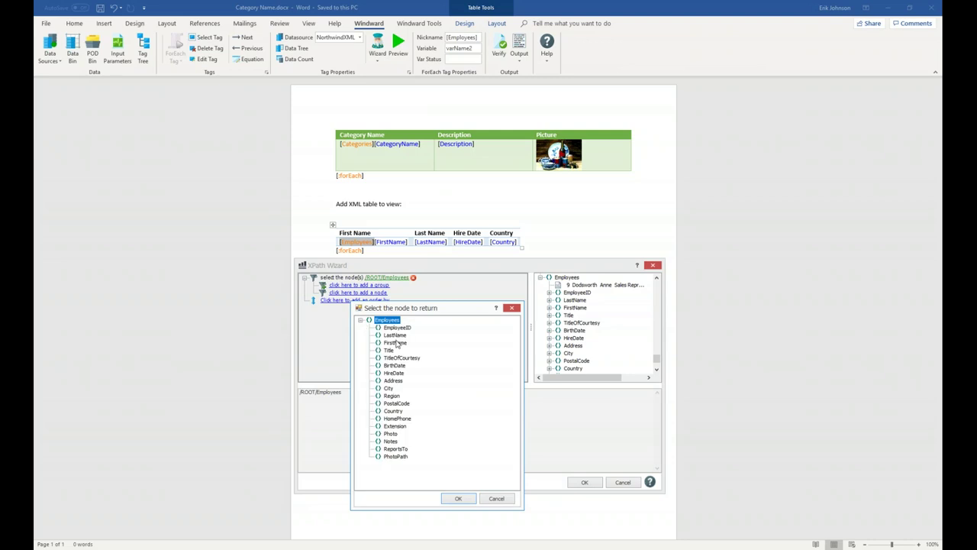
click(397, 344)
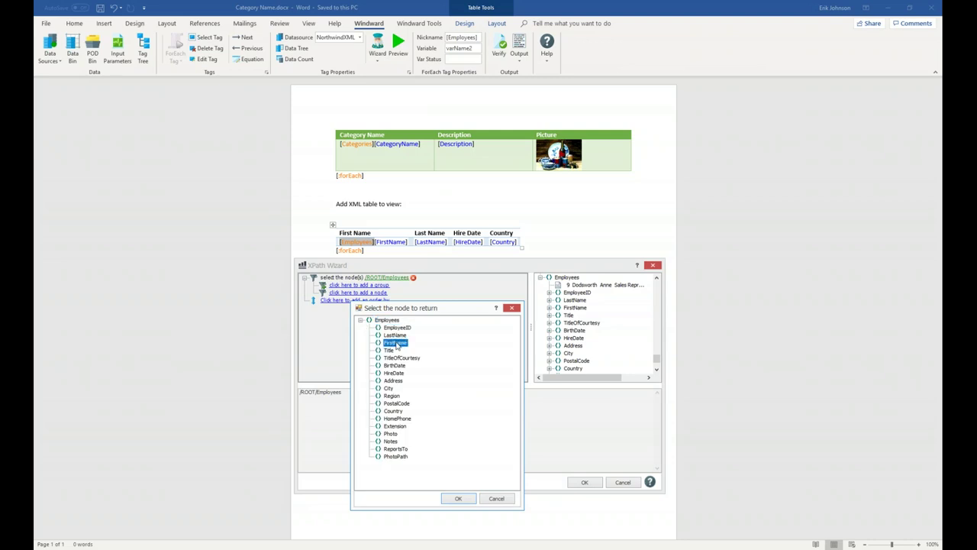
click(459, 497)
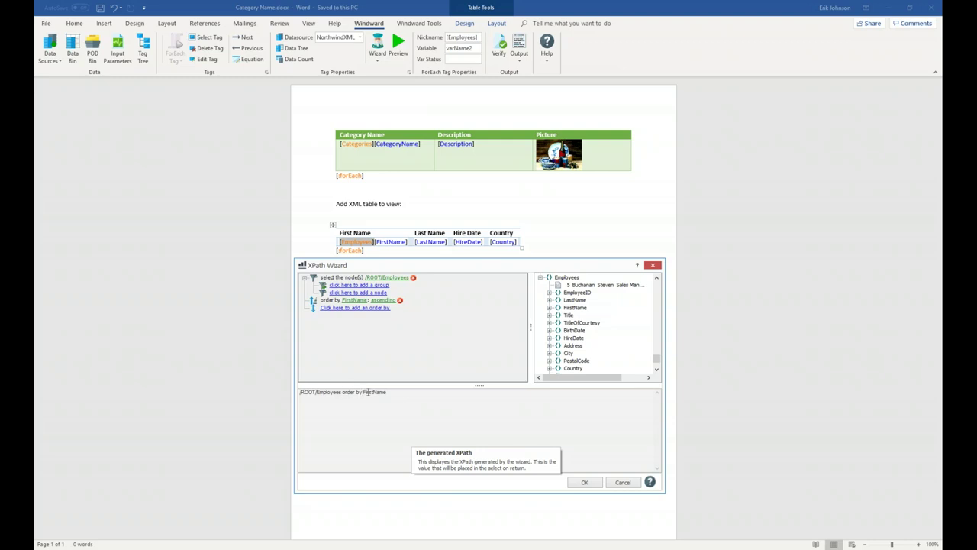
drag(659, 362, 656, 284)
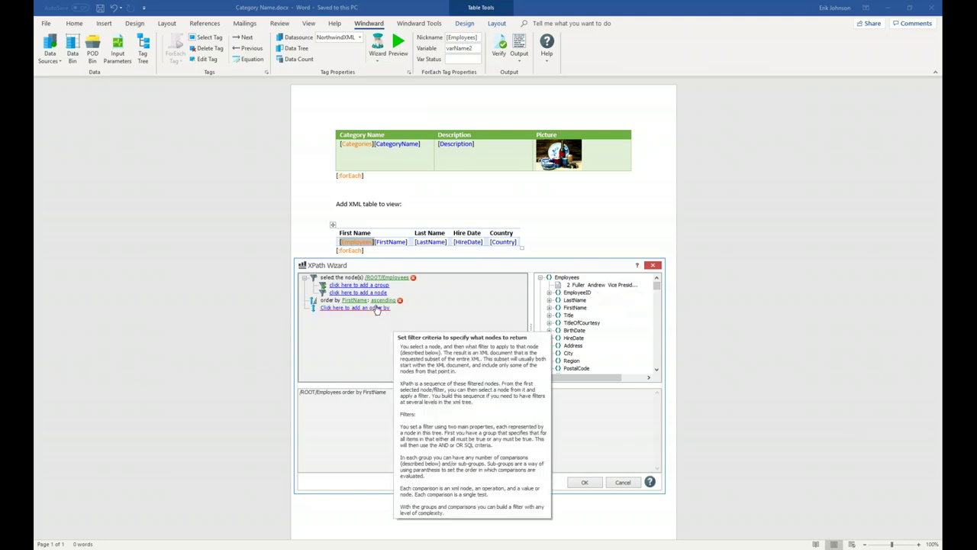
drag(580, 285, 633, 343)
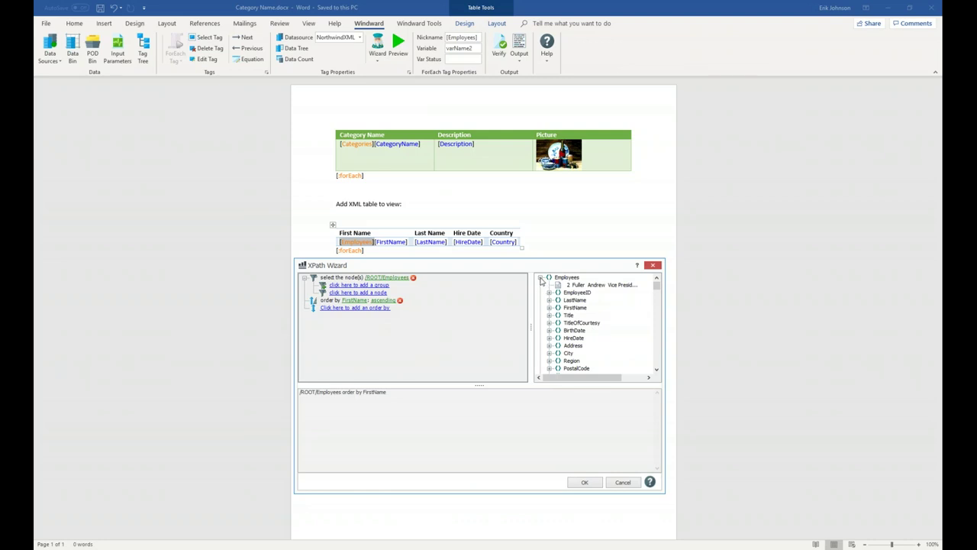
Step: Change the FirstName sort from ascending to descending while inspecting employee records in the data tree
click(540, 284)
click(540, 285)
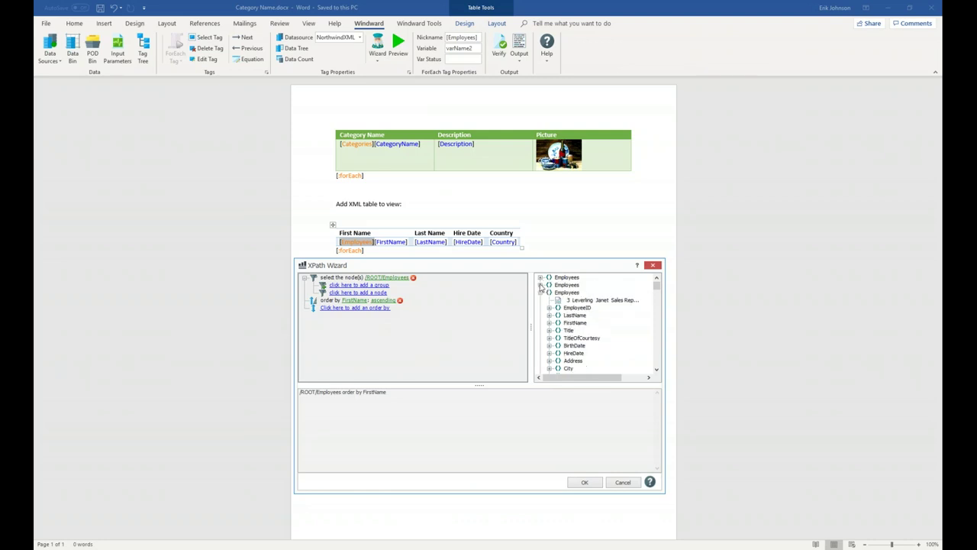
click(540, 298)
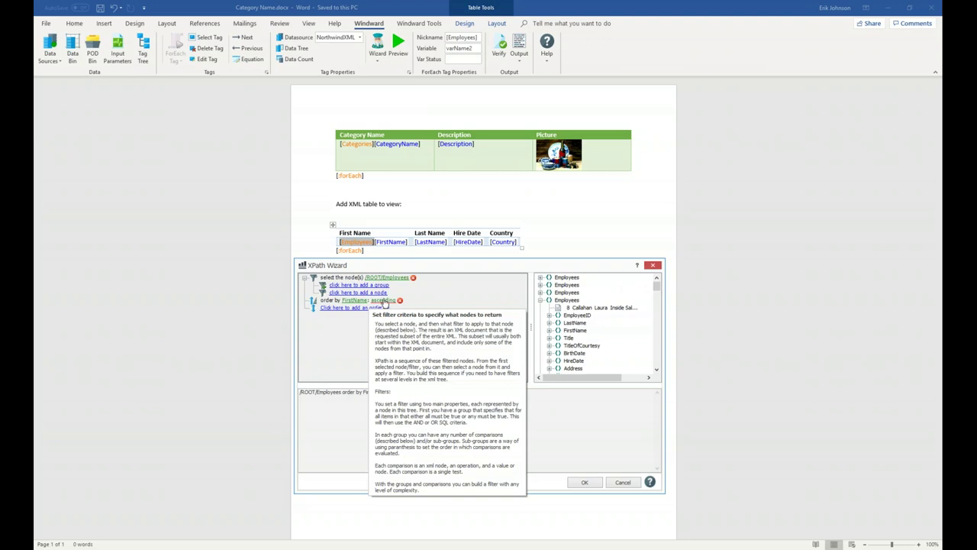
click(385, 302)
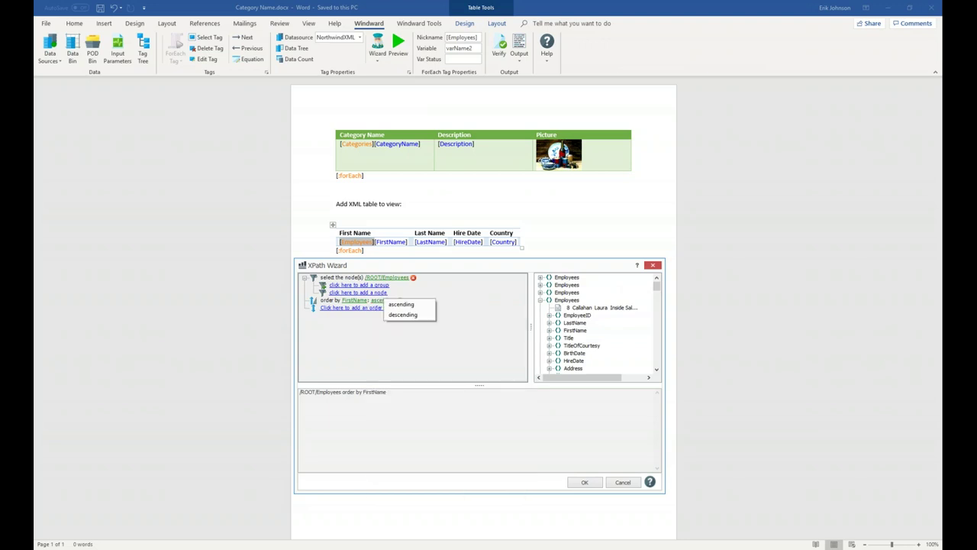
click(400, 315)
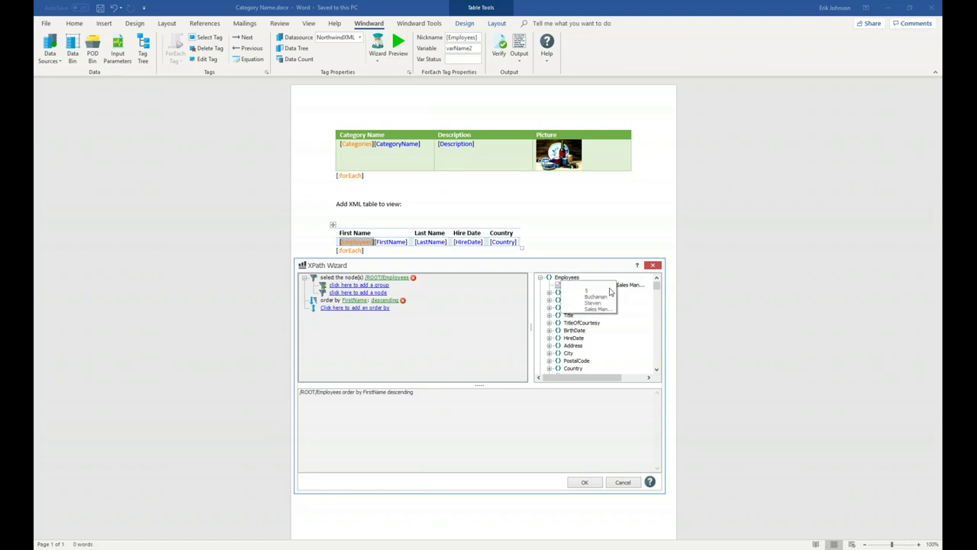
click(540, 277)
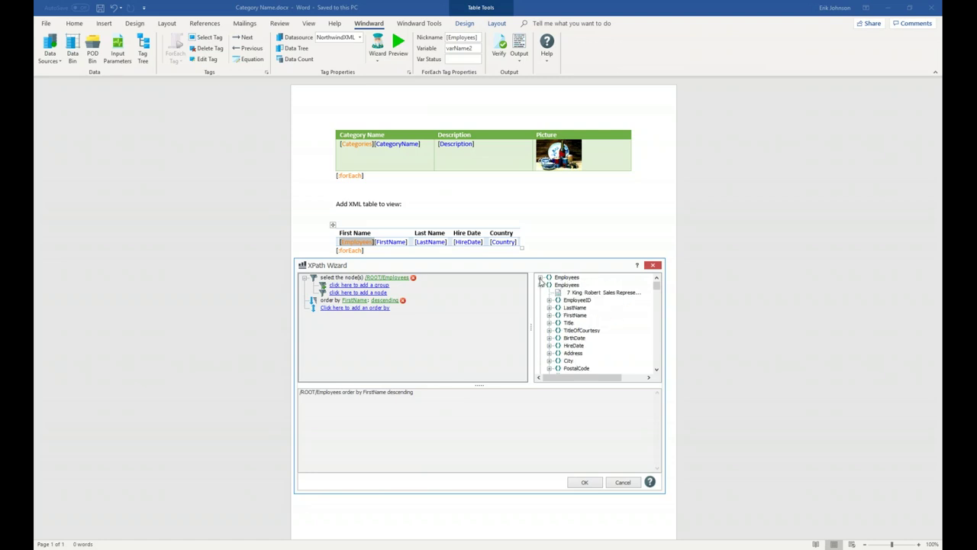
click(540, 285)
click(539, 293)
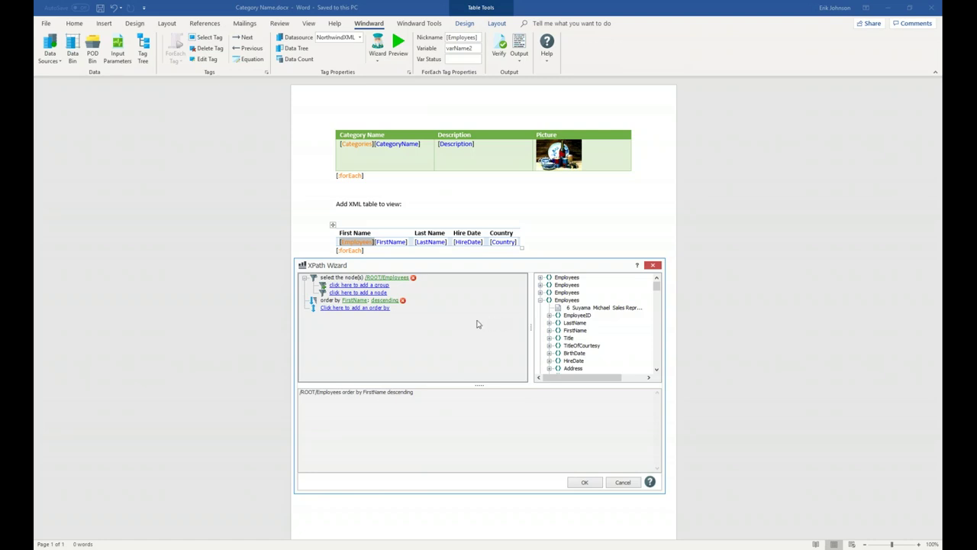
mouse_move(473, 323)
Step: Add a filter group with a condition on the Employees Country field
click(352, 286)
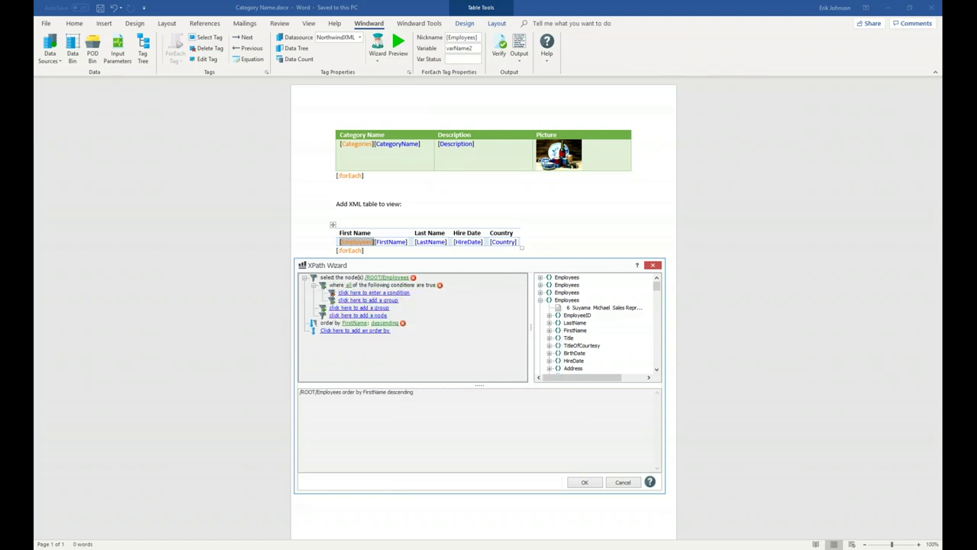
click(365, 293)
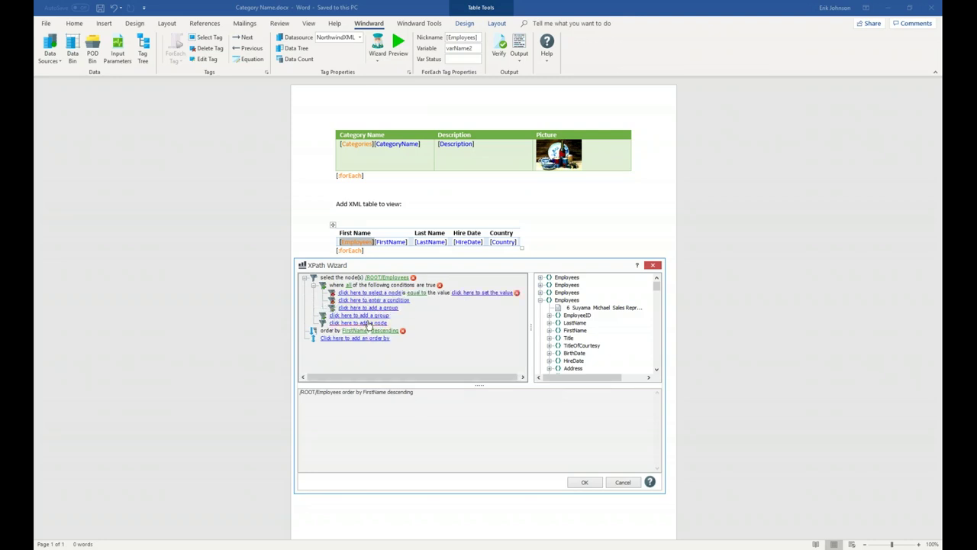
click(376, 295)
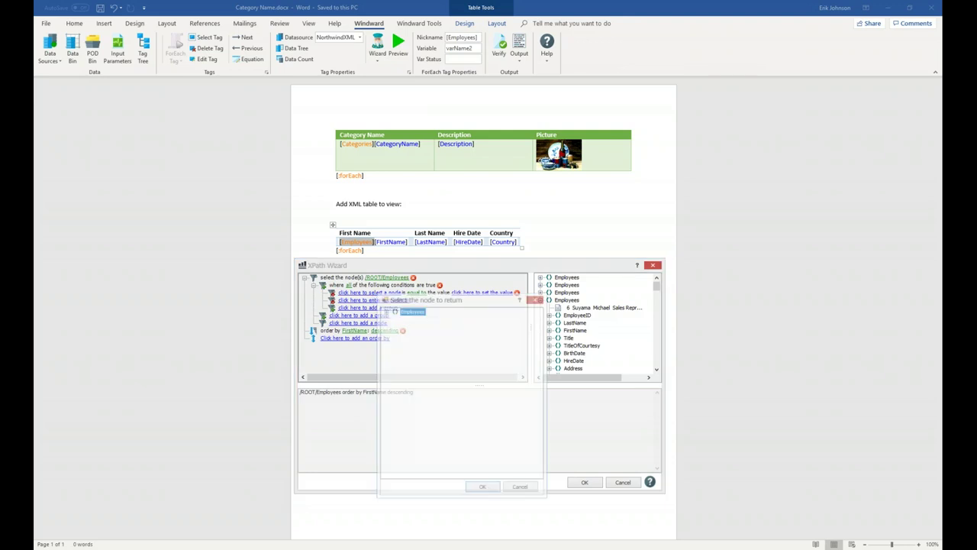
click(386, 310)
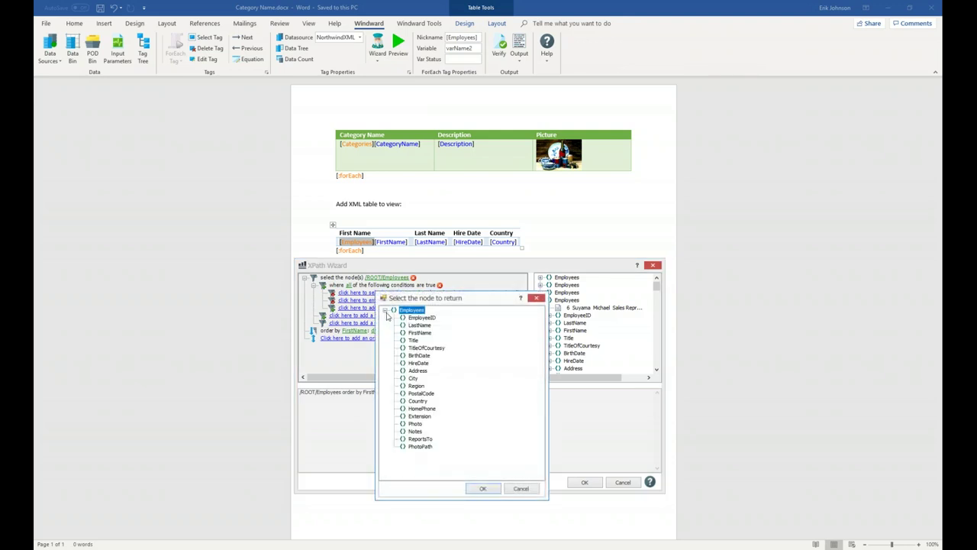
click(418, 402)
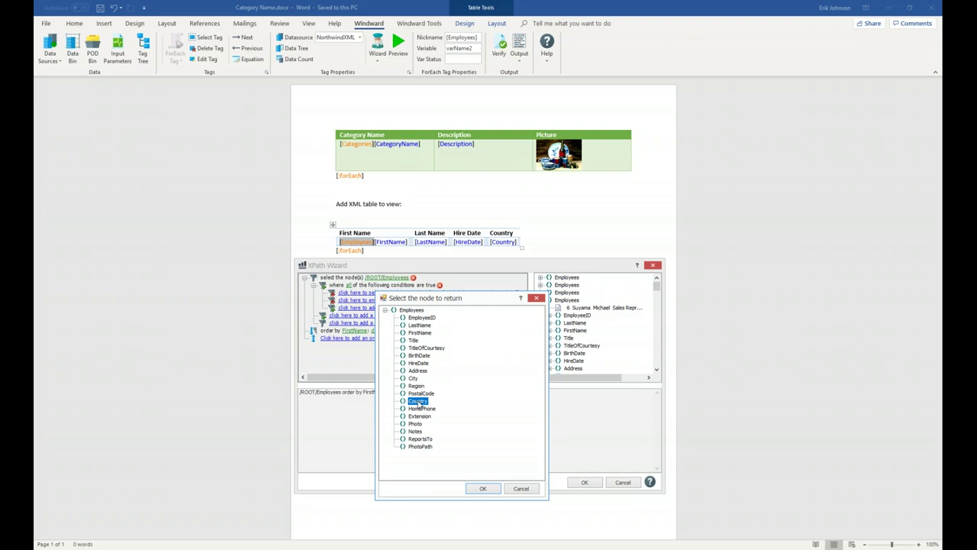
click(481, 489)
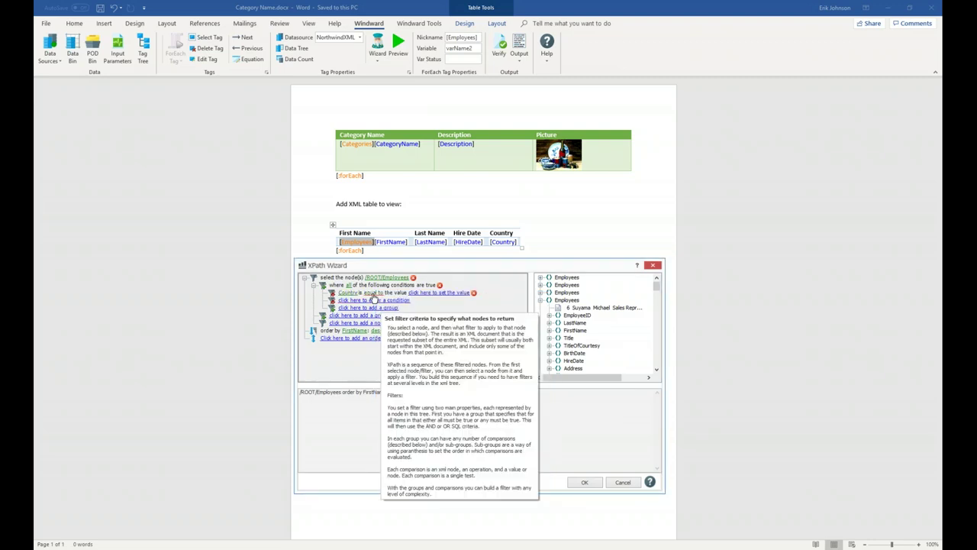
Step: Keep the 'equal' operator and enter UK as the Country comparison value
click(373, 296)
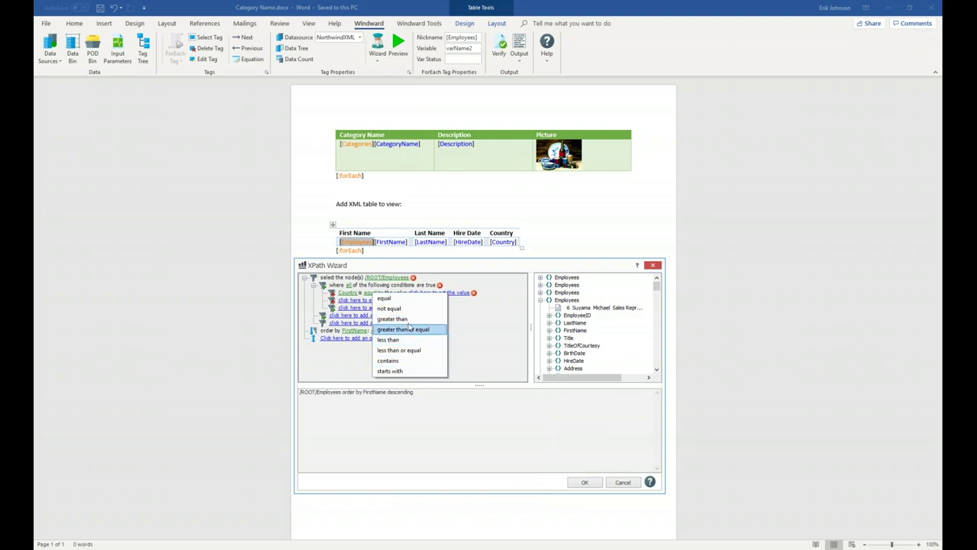
click(386, 298)
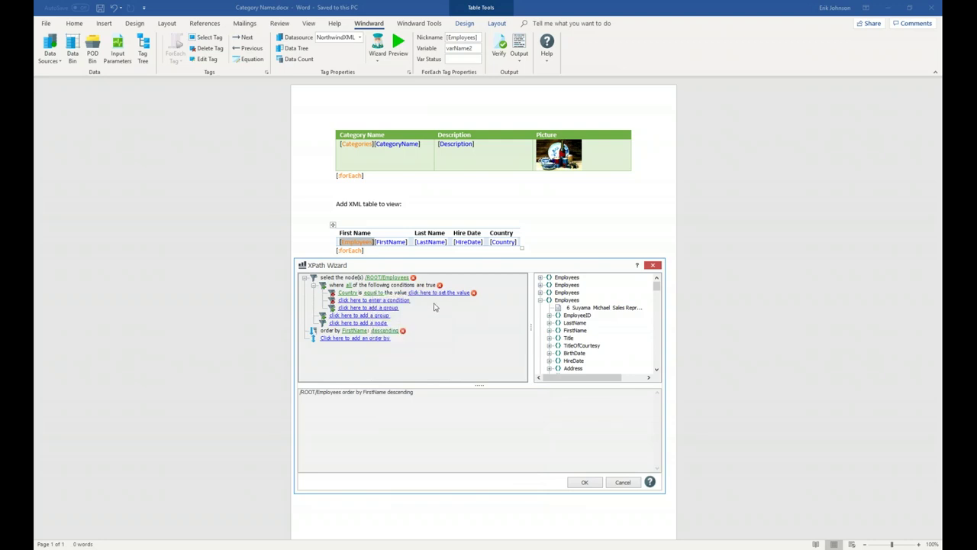
click(432, 293)
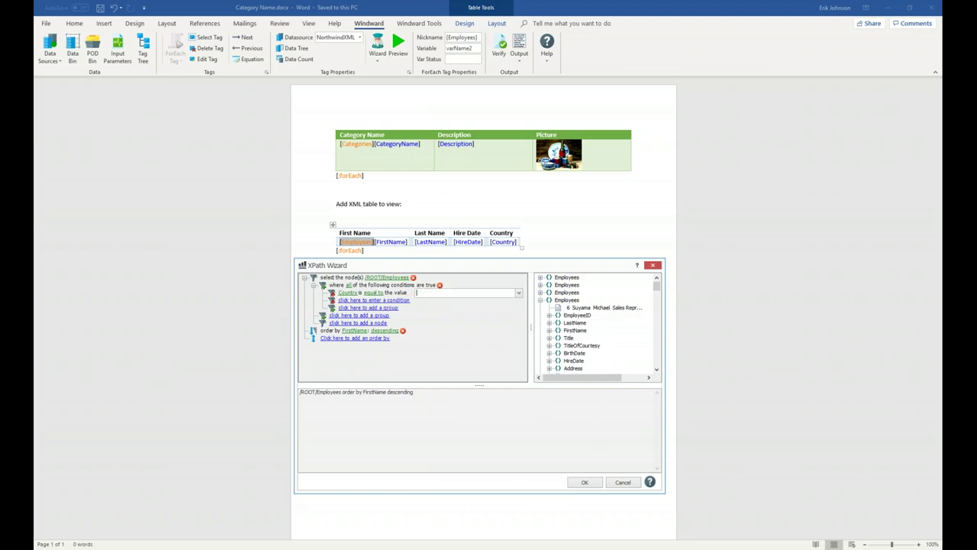
click(518, 294)
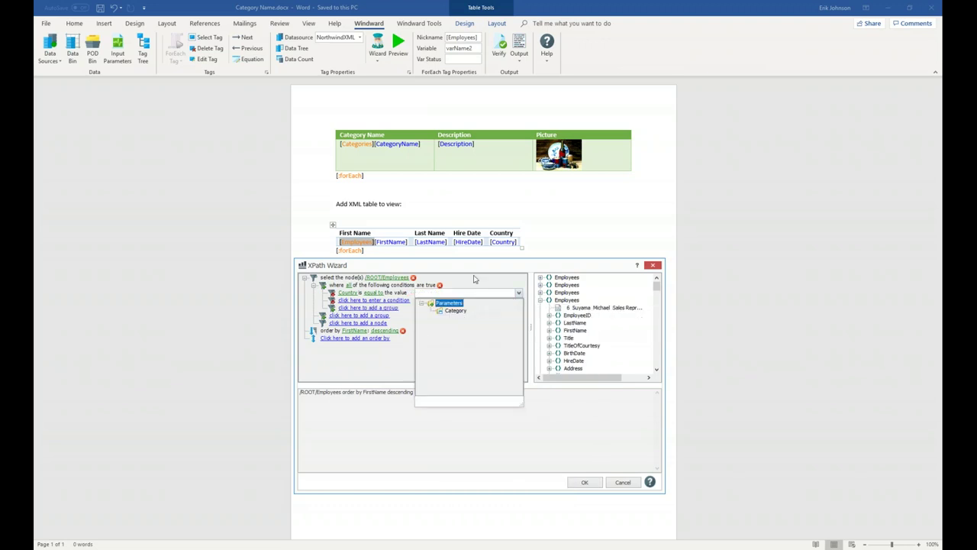
click(450, 294)
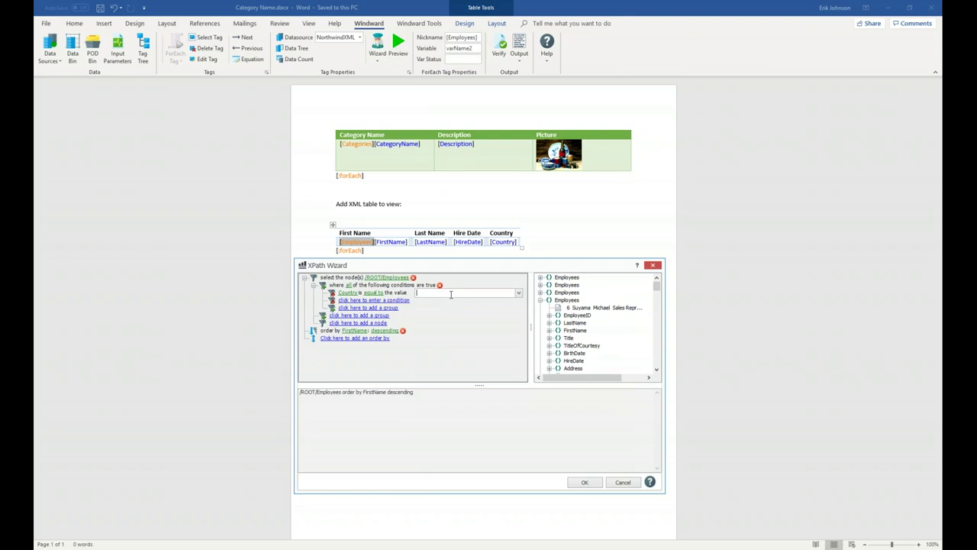
text(UK)
key(Return)
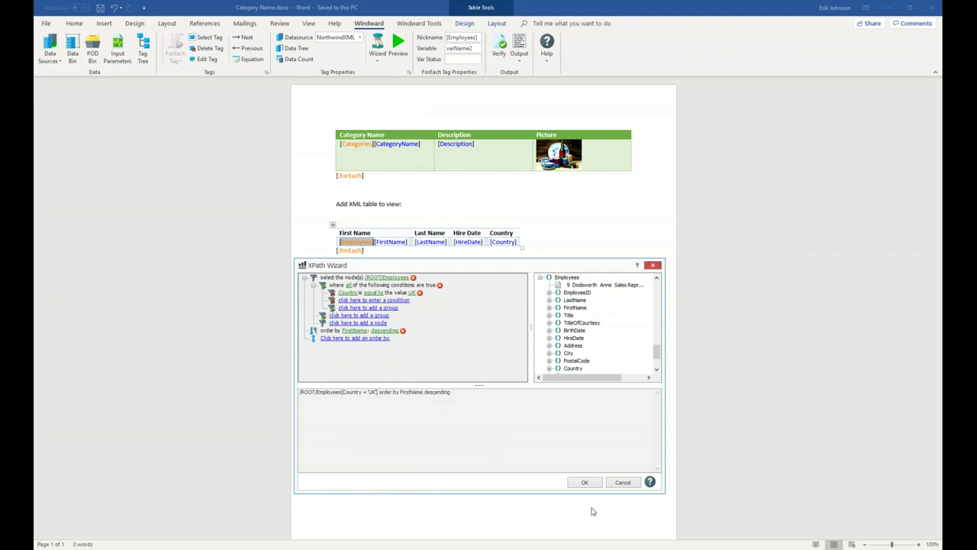
Step: Accept the finished XPath query and save the template to begin report output
click(585, 483)
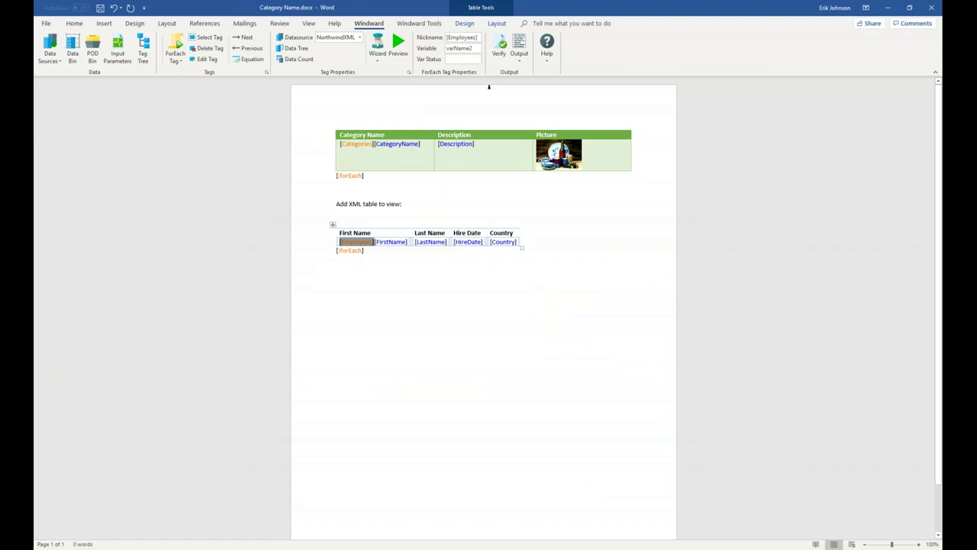
click(519, 46)
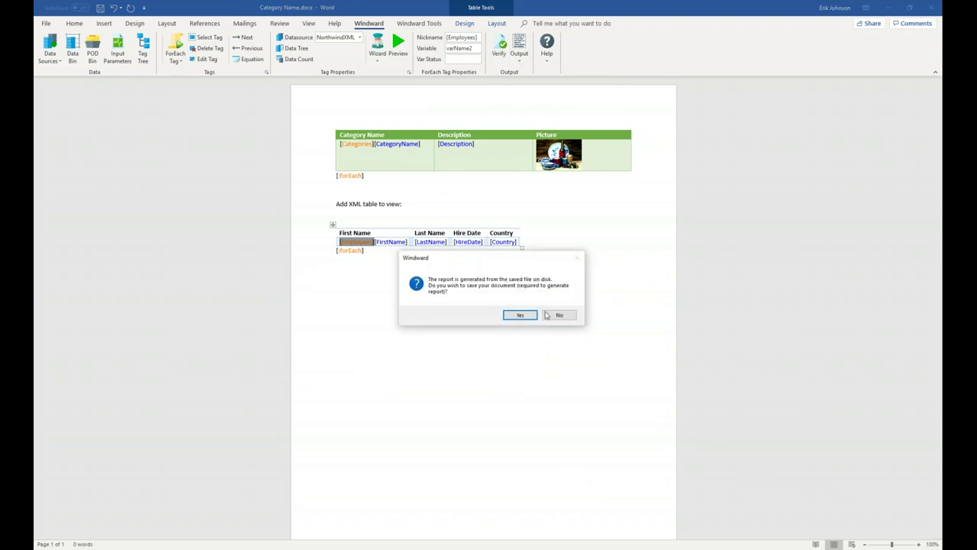
click(520, 316)
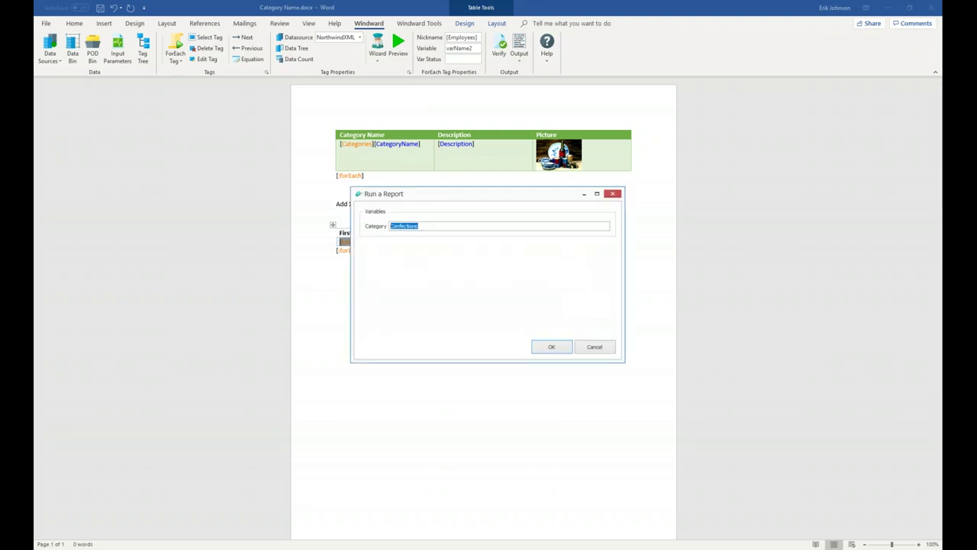
Step: Set the Category report parameter to Seafood
drag(488, 197, 474, 274)
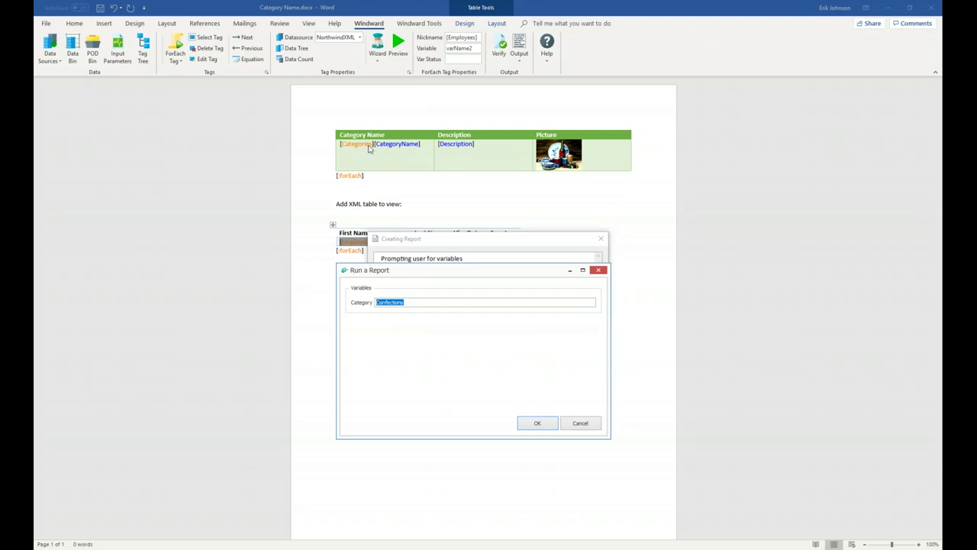
drag(413, 303, 365, 302)
text(Seafood)
Step: Run the report with Category Seafood to produce the output PDF in Edge
click(530, 422)
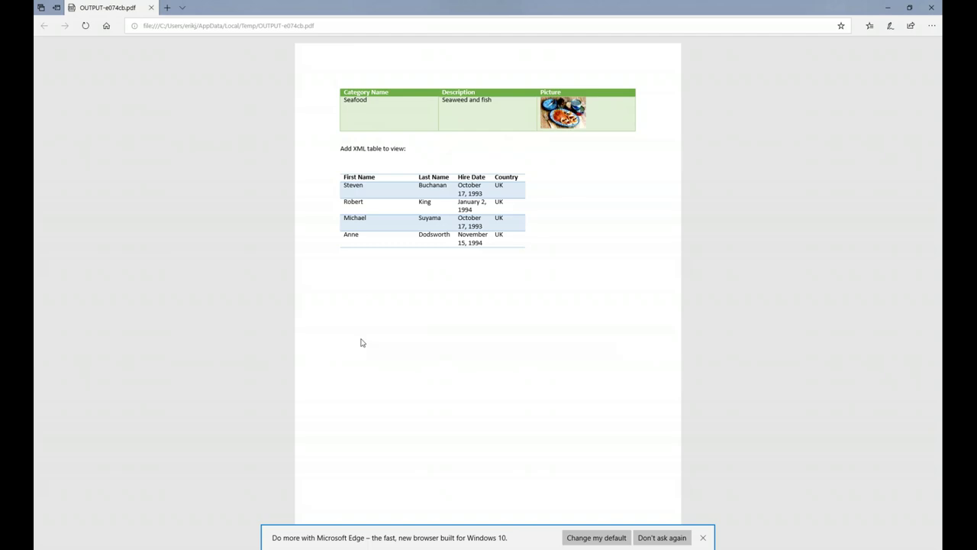
Step: Switch back to the PowerPoint slide show and advance to slide 11, 'Input Parameters'
mouse_move(353, 546)
click(353, 512)
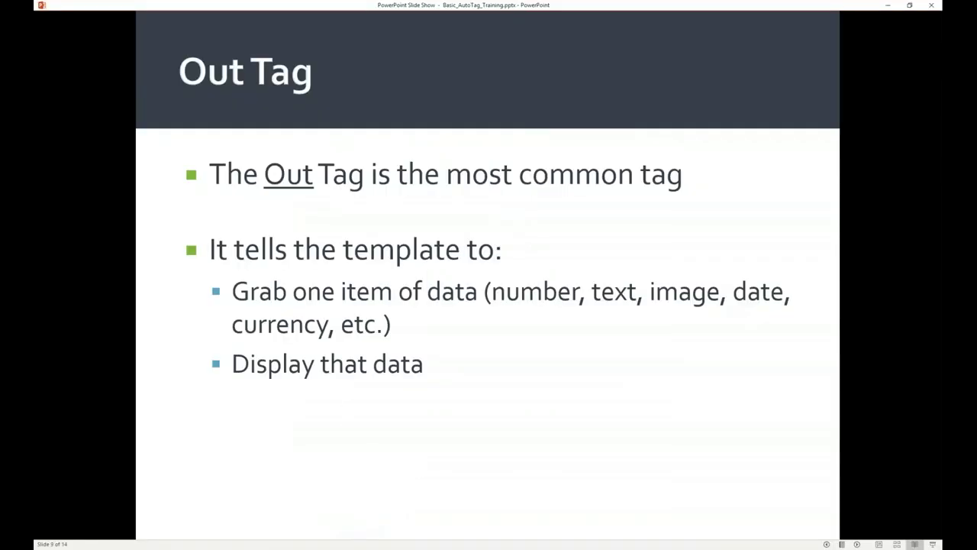
click(715, 438)
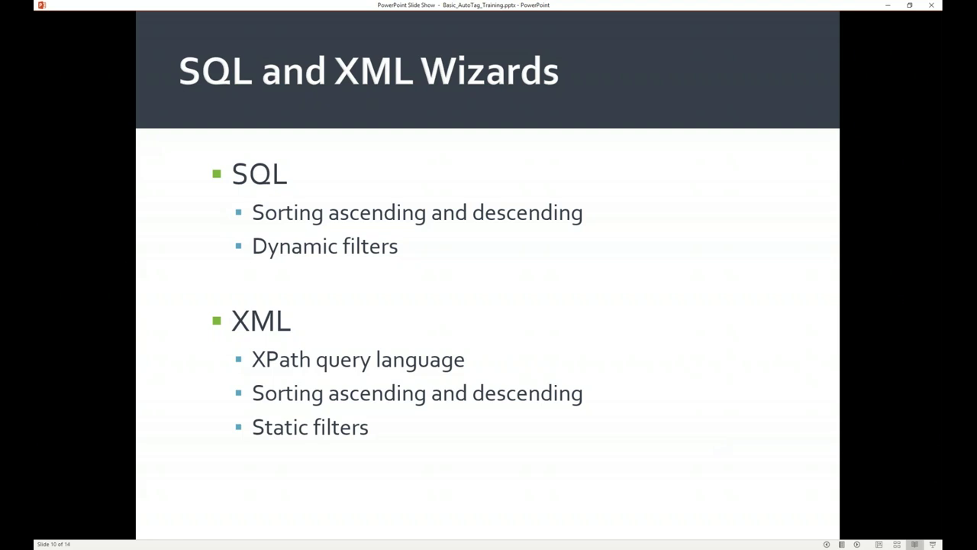
key(Right)
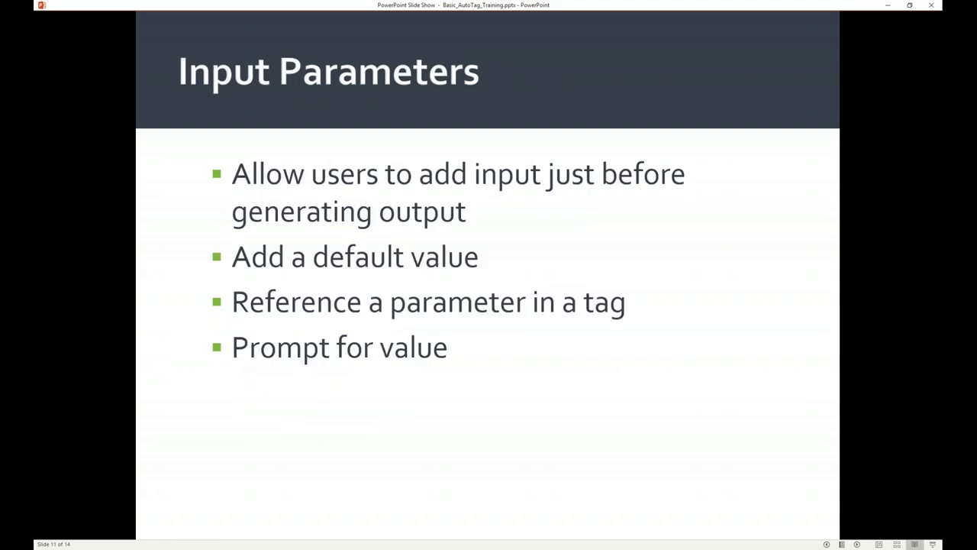
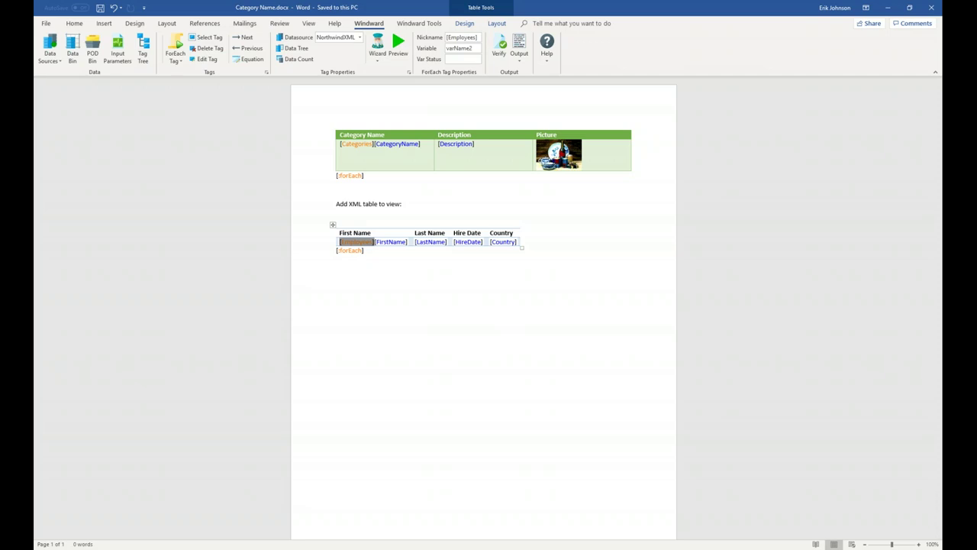
click(304, 533)
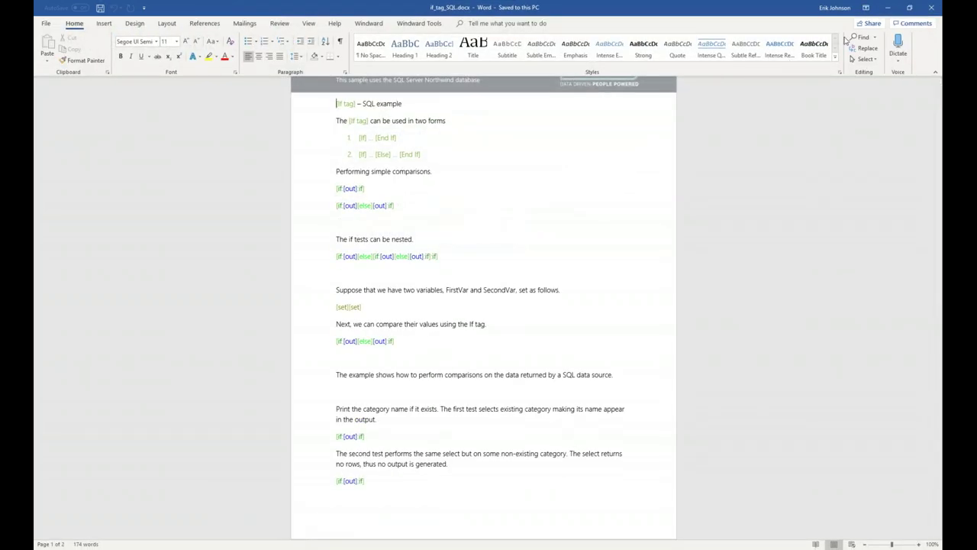
click(888, 8)
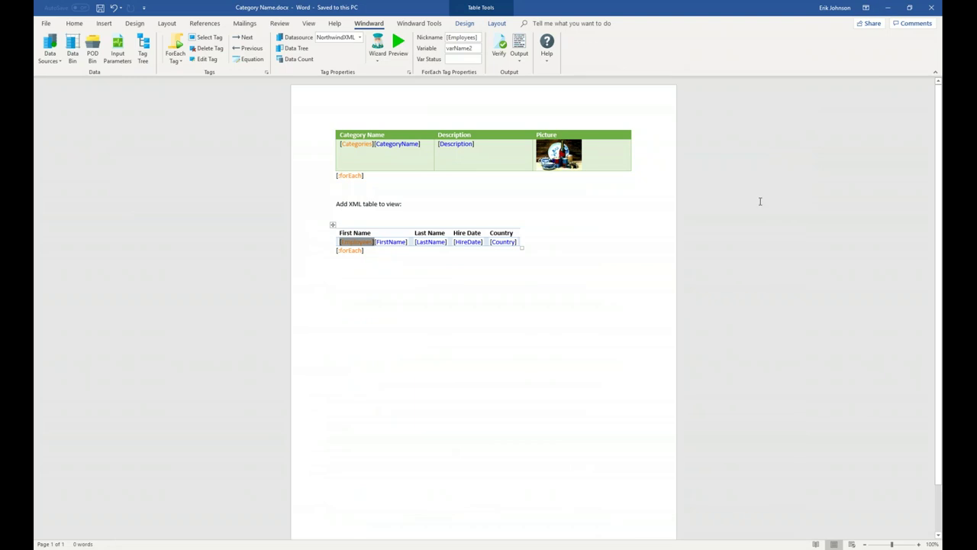
click(349, 177)
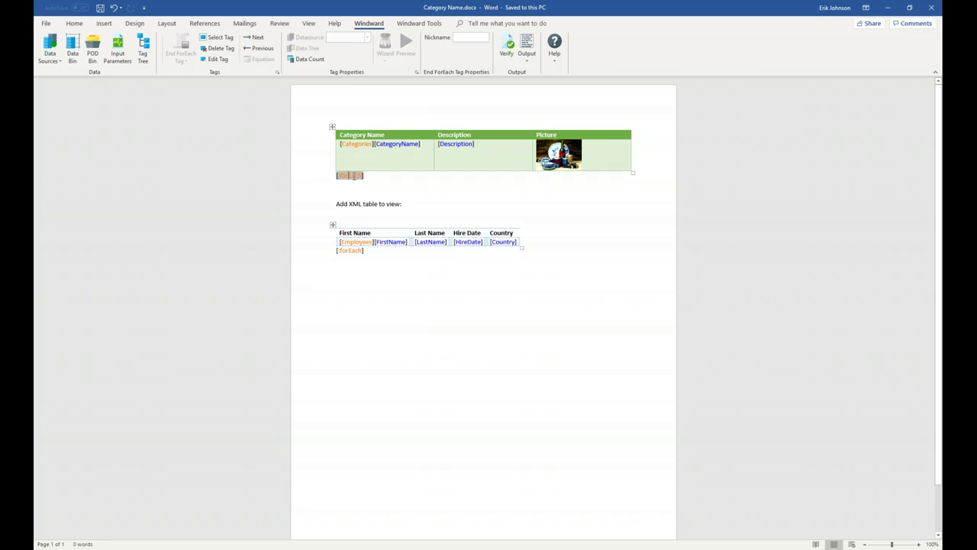
Step: Open the Categories closing forEach tag and check its deleteRow (false) and nickname properties
click(354, 176)
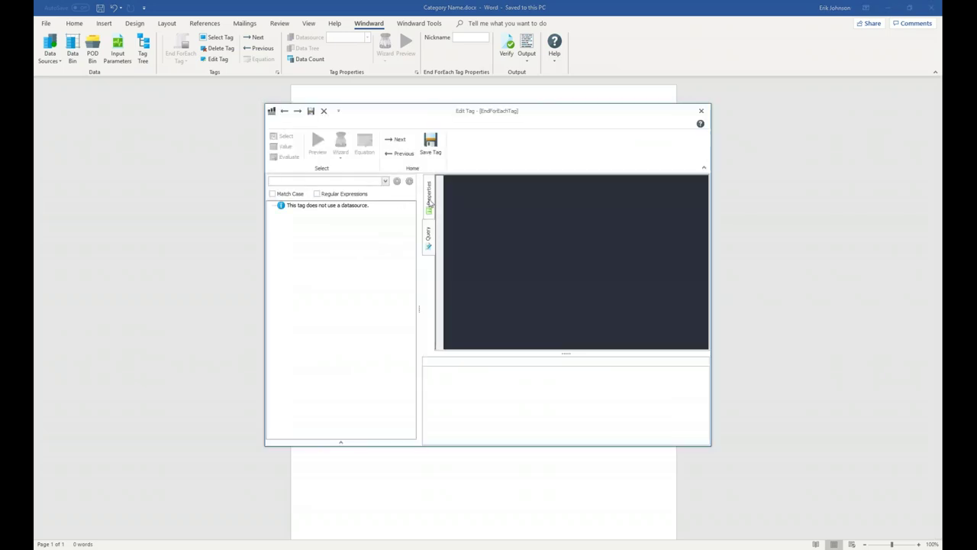
click(429, 203)
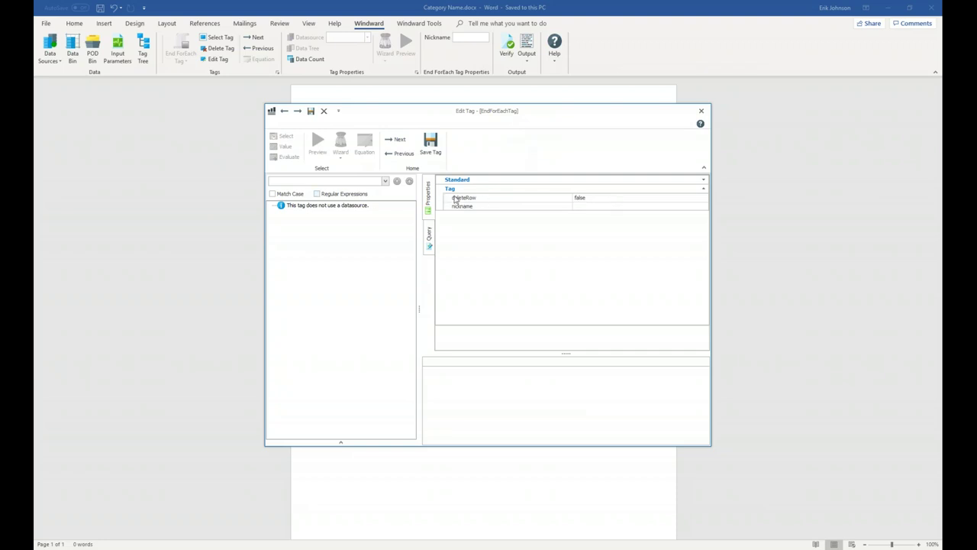
click(545, 202)
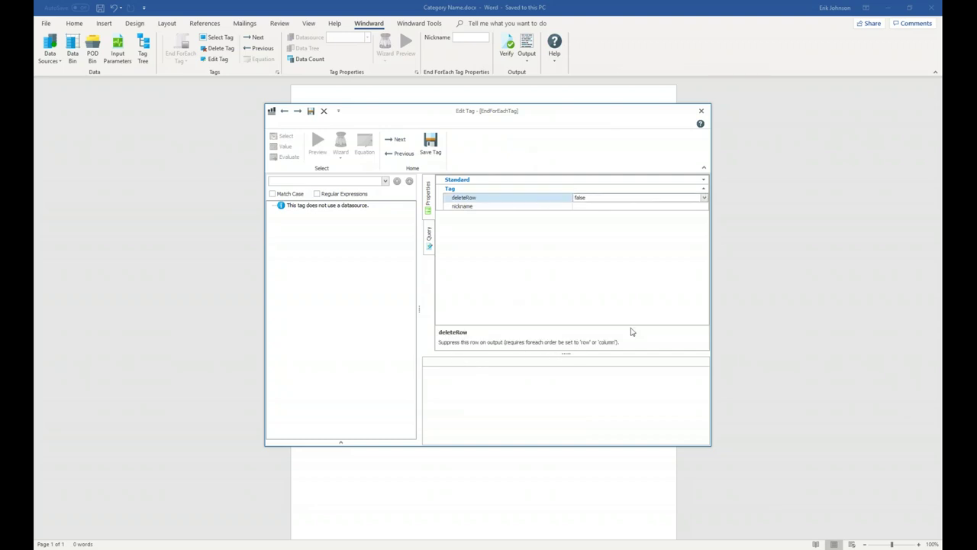
click(432, 239)
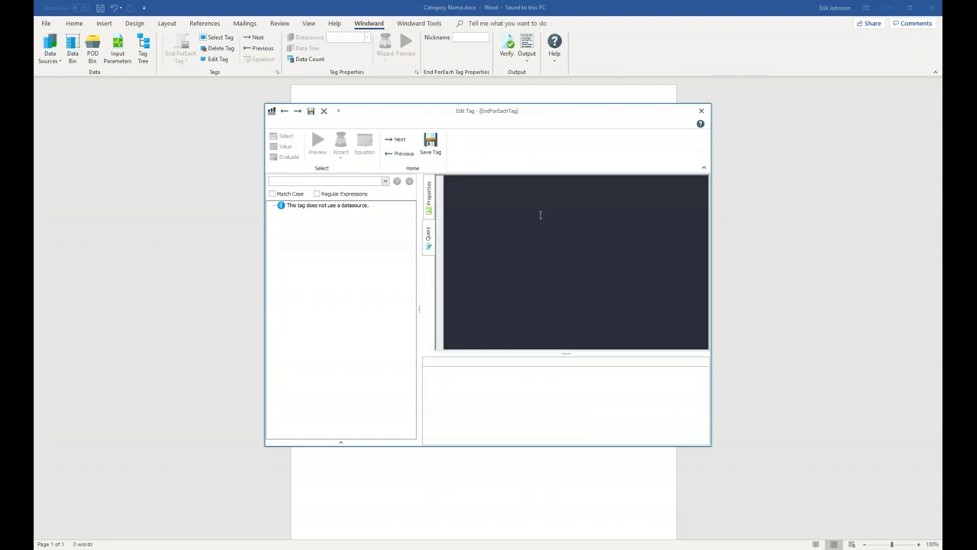
Step: Close Edit Tag, select the Categories forEach tag, and show the Windward Tag Tree
click(701, 110)
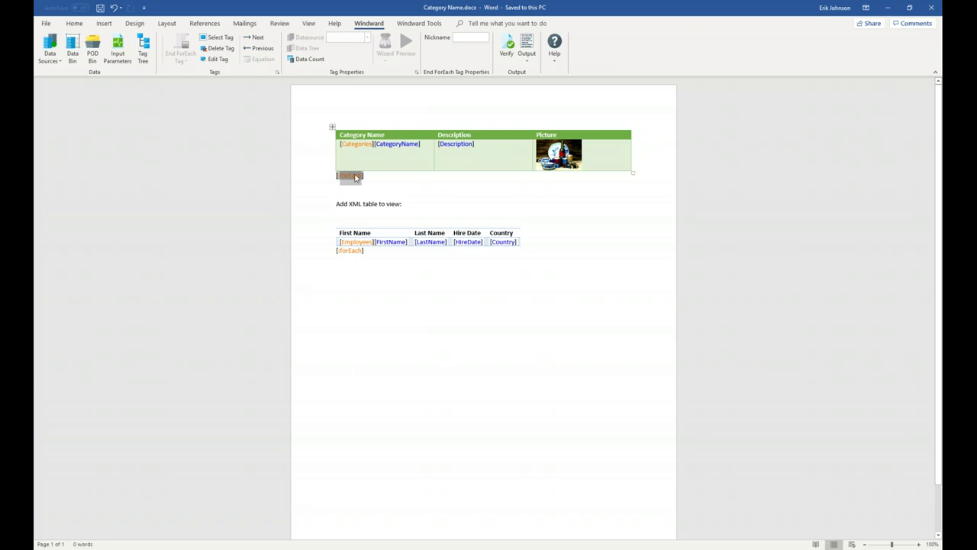
click(356, 144)
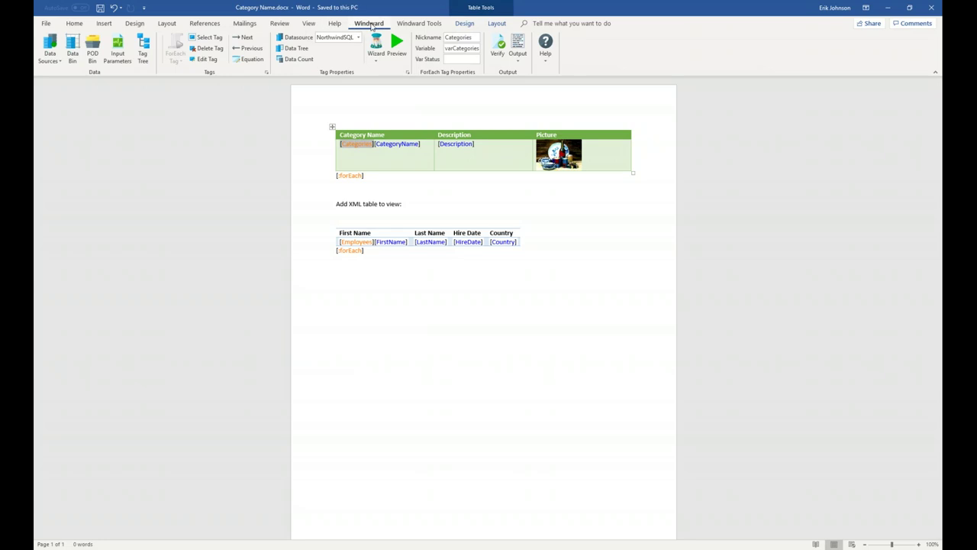
click(143, 49)
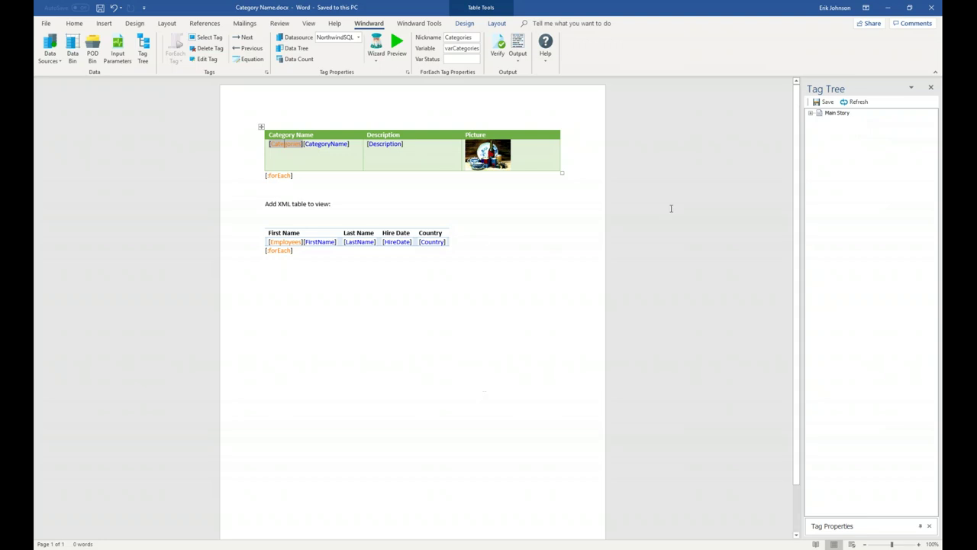
Step: Expand Main Story, Categories and Employees in the Tag Tree to list their field tags
click(811, 113)
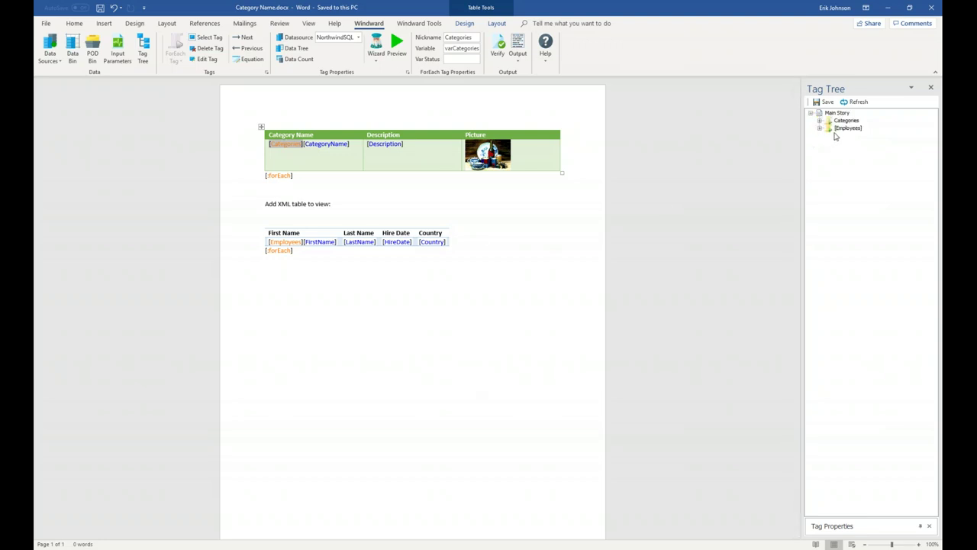
click(845, 123)
click(819, 120)
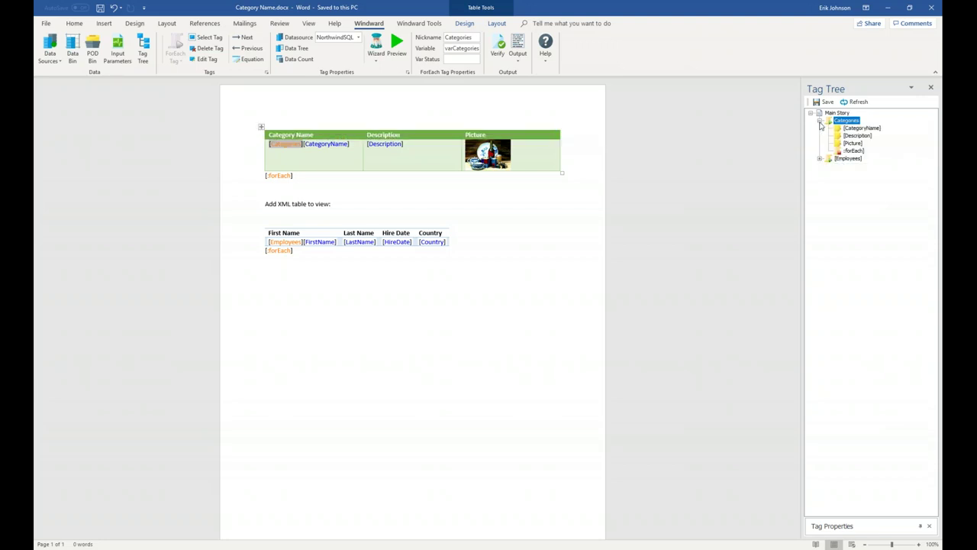
mouse_move(870, 139)
click(864, 152)
click(819, 159)
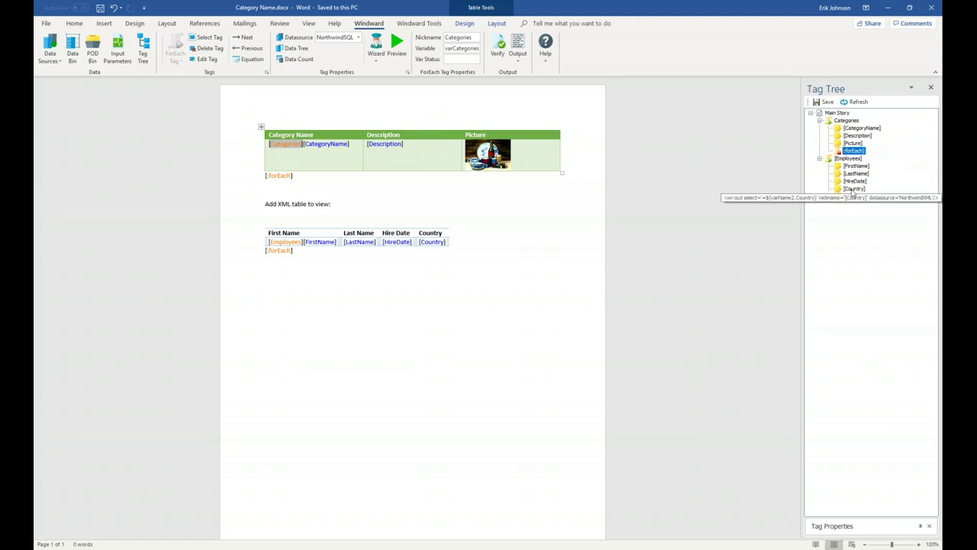
Step: Refresh the Tag Tree and locate the Employees closing forEach and Description tags
click(856, 101)
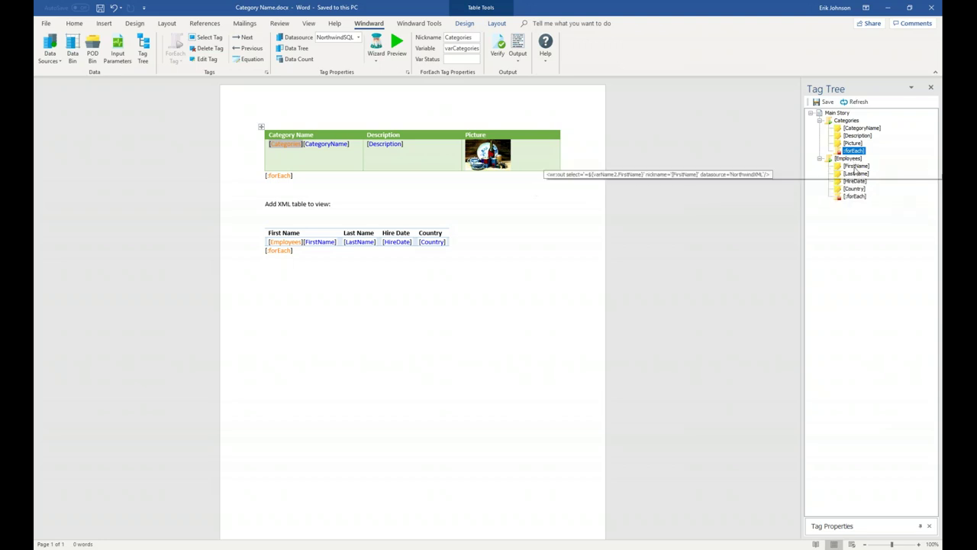
click(855, 196)
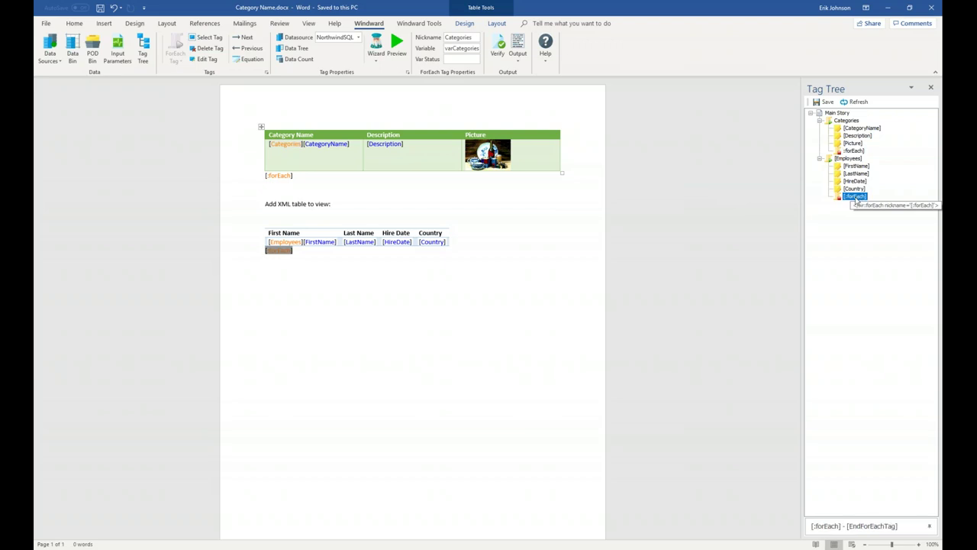
click(853, 136)
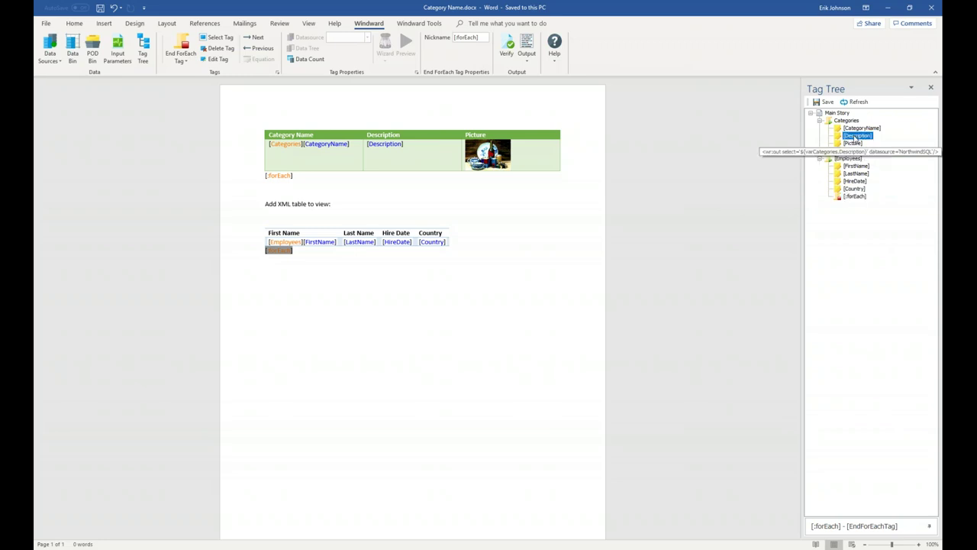